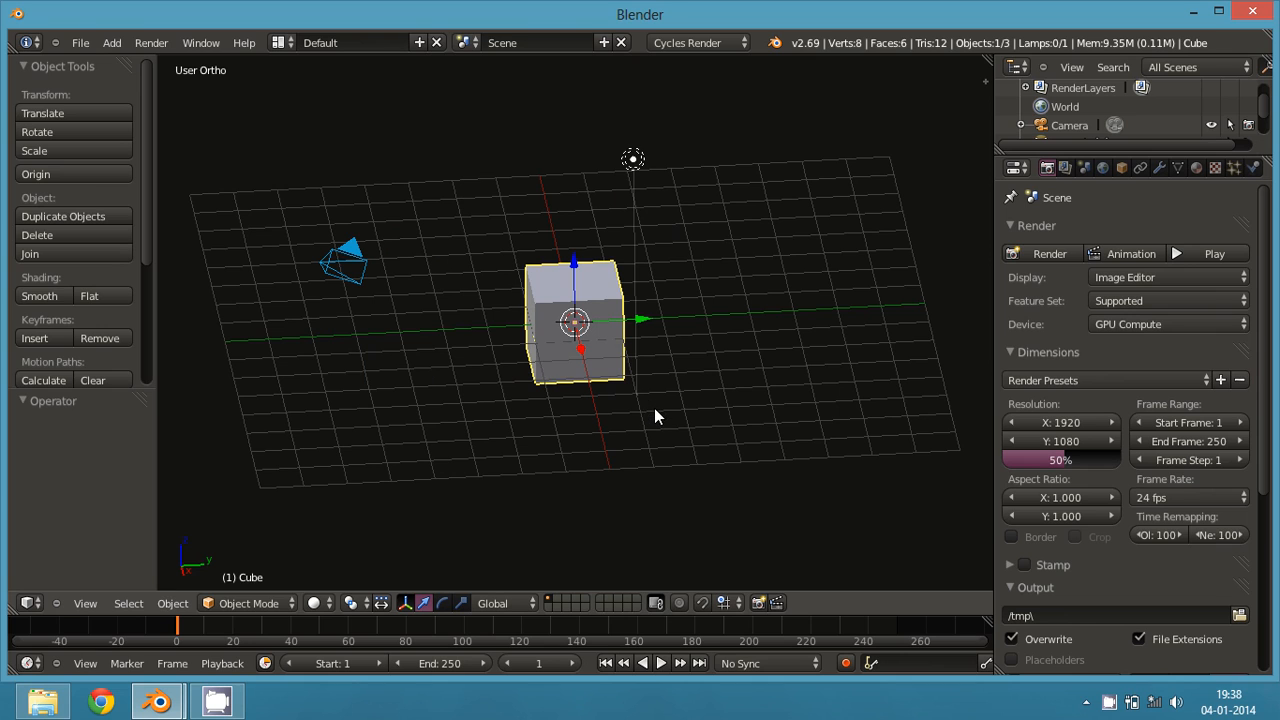
- Hide the 3D view's tool shelf, and switch to the Blender window with GrassTrial.blend to view the finished grass
key(t)
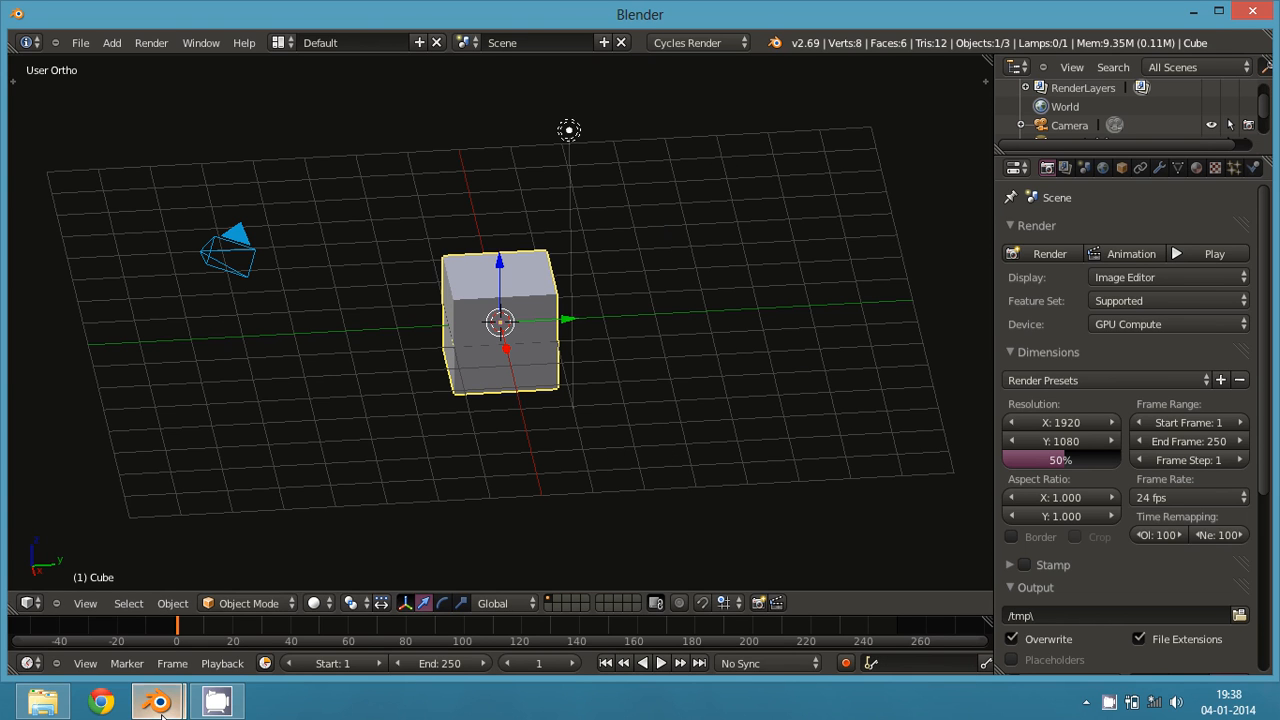
mouse_move(157, 701)
click(296, 628)
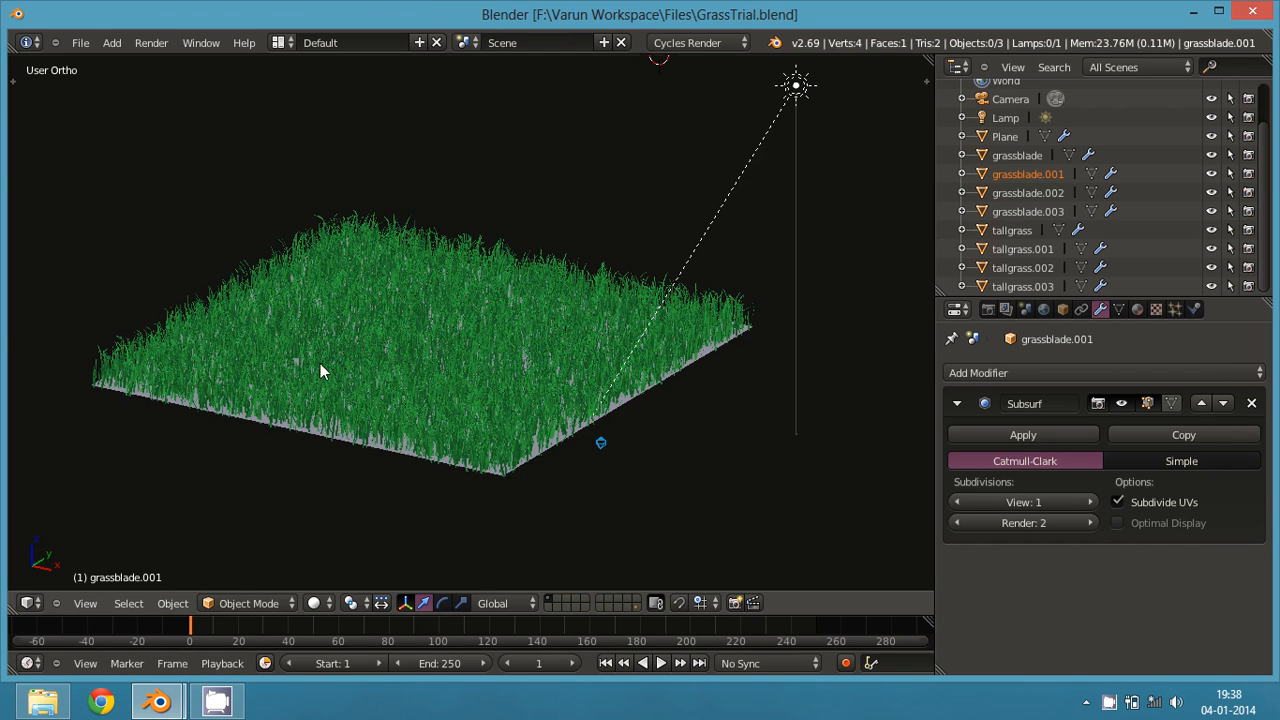
middle_drag(167, 377, 392, 380)
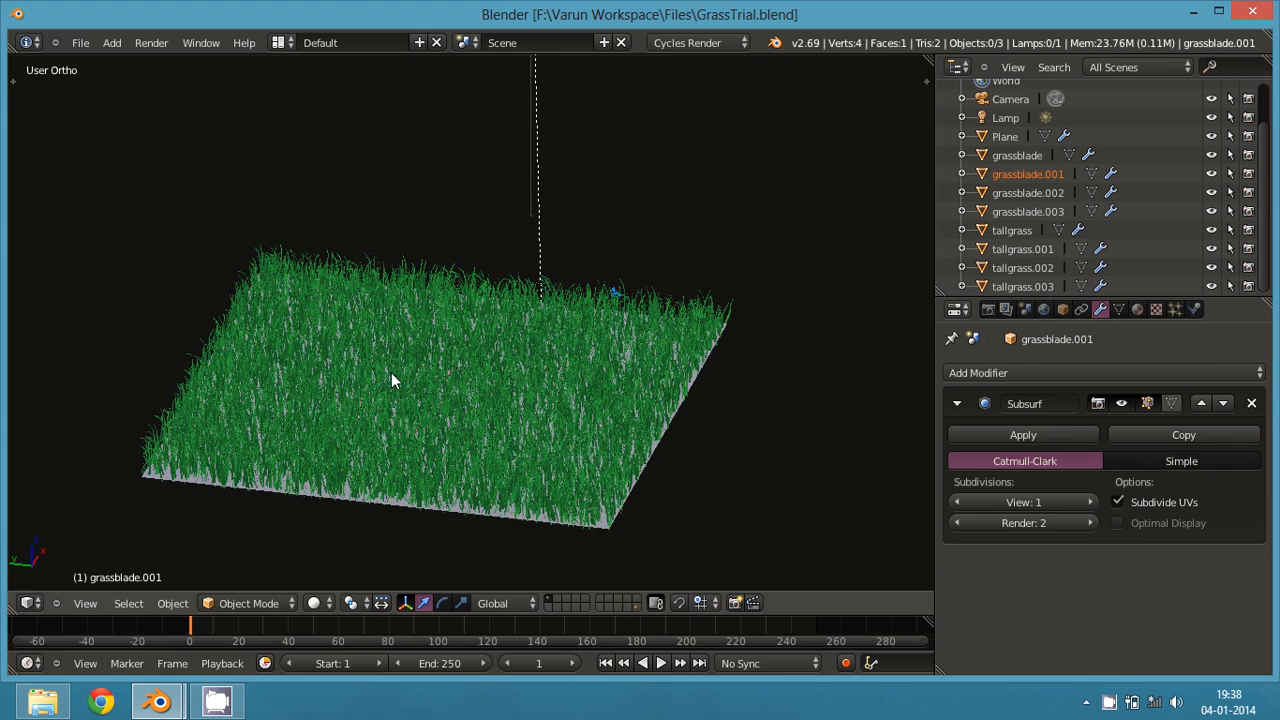
- Select the grass-covered plane and move it freely to a spot above the grid
right_click(651, 331)
key(g)
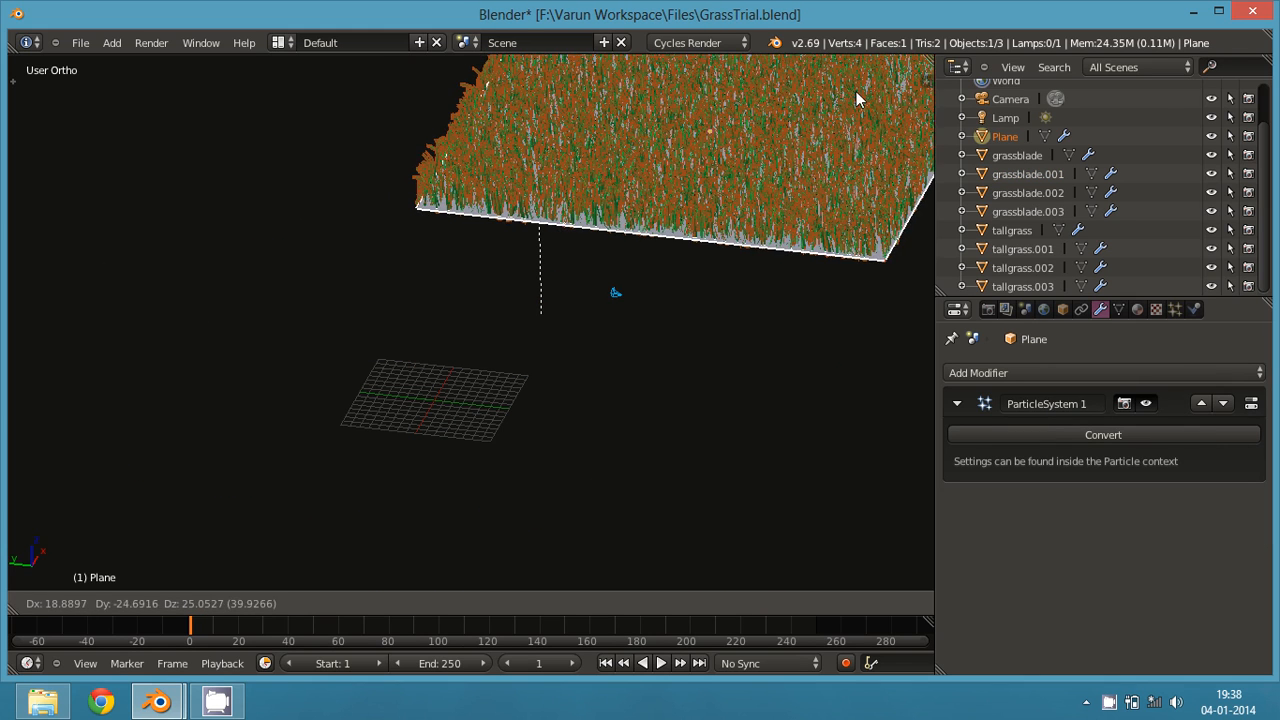
click(725, 176)
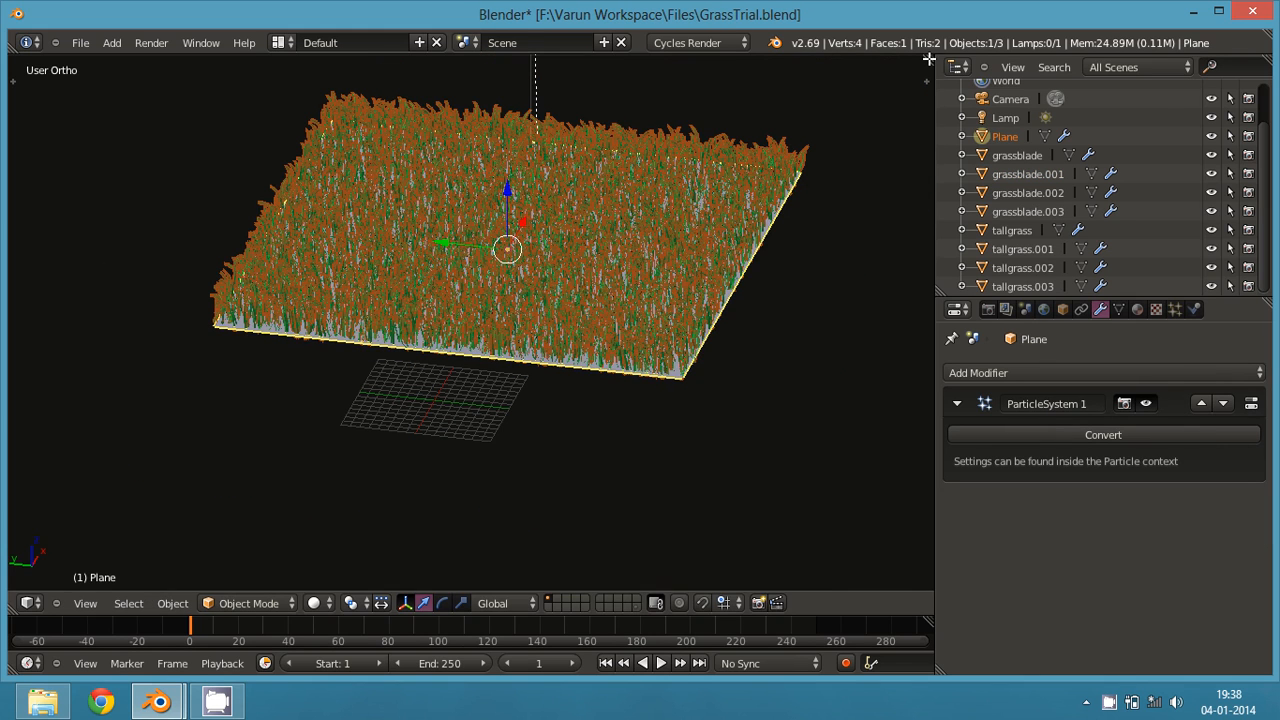
- Split the 3D view into two side-by-side areas and make the second a Node Editor showing the object's shader nodes
drag(929, 60, 308, 248)
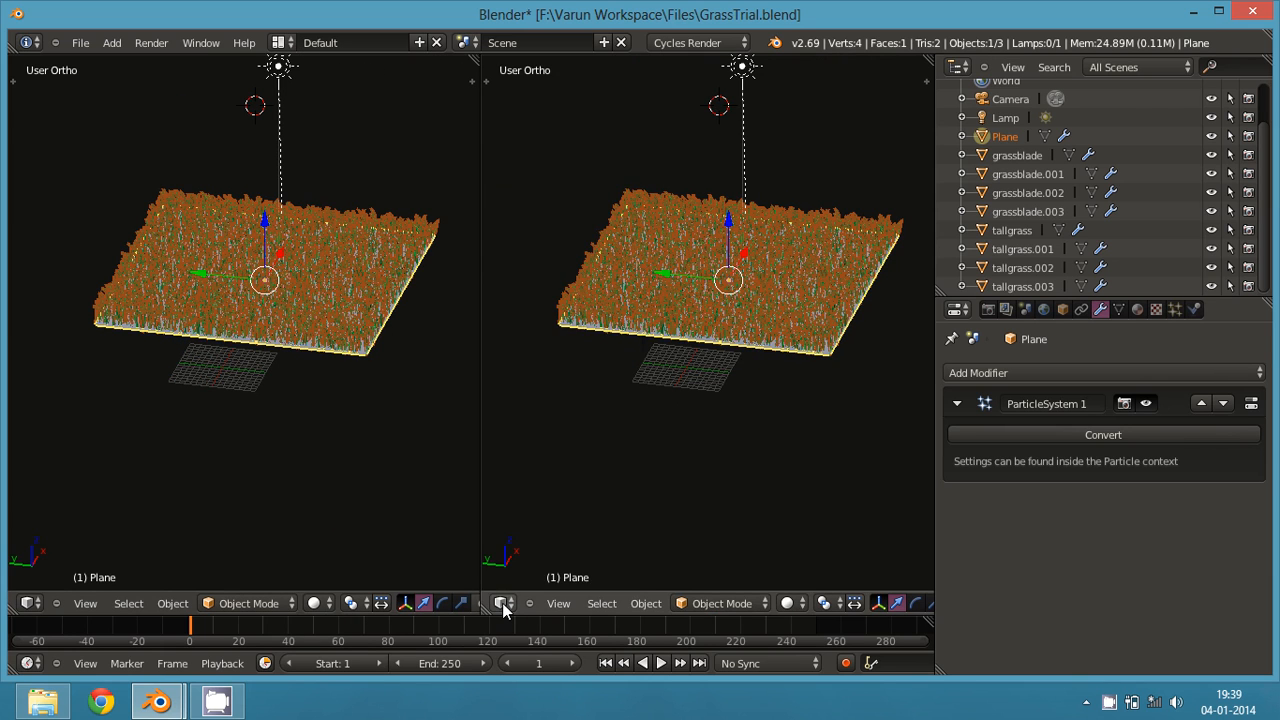
click(502, 603)
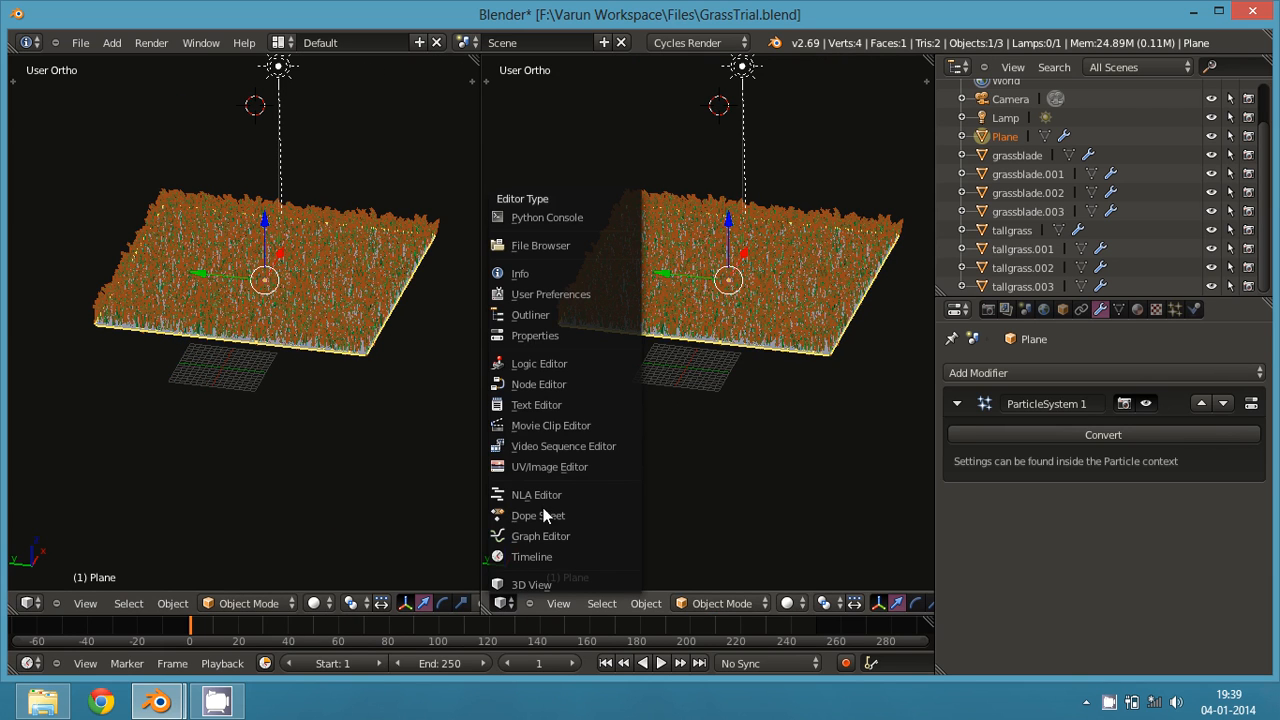
click(539, 385)
scroll(582, 440, down, 4)
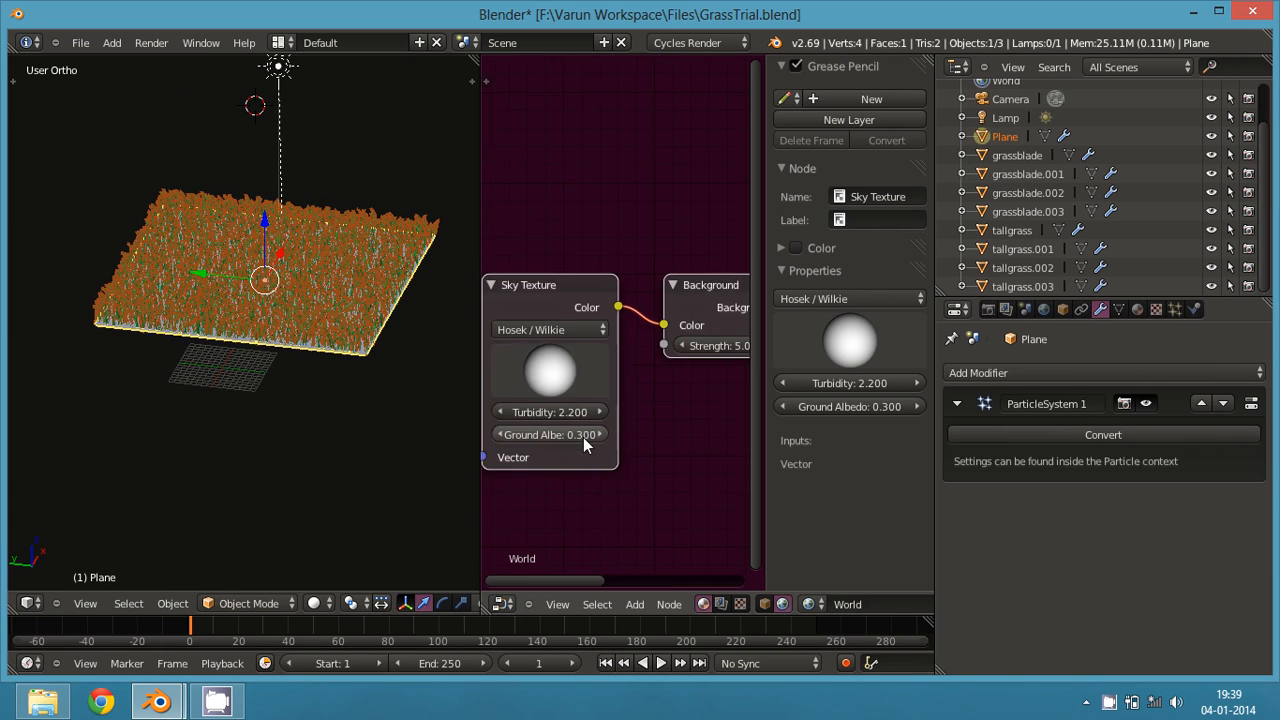
click(765, 604)
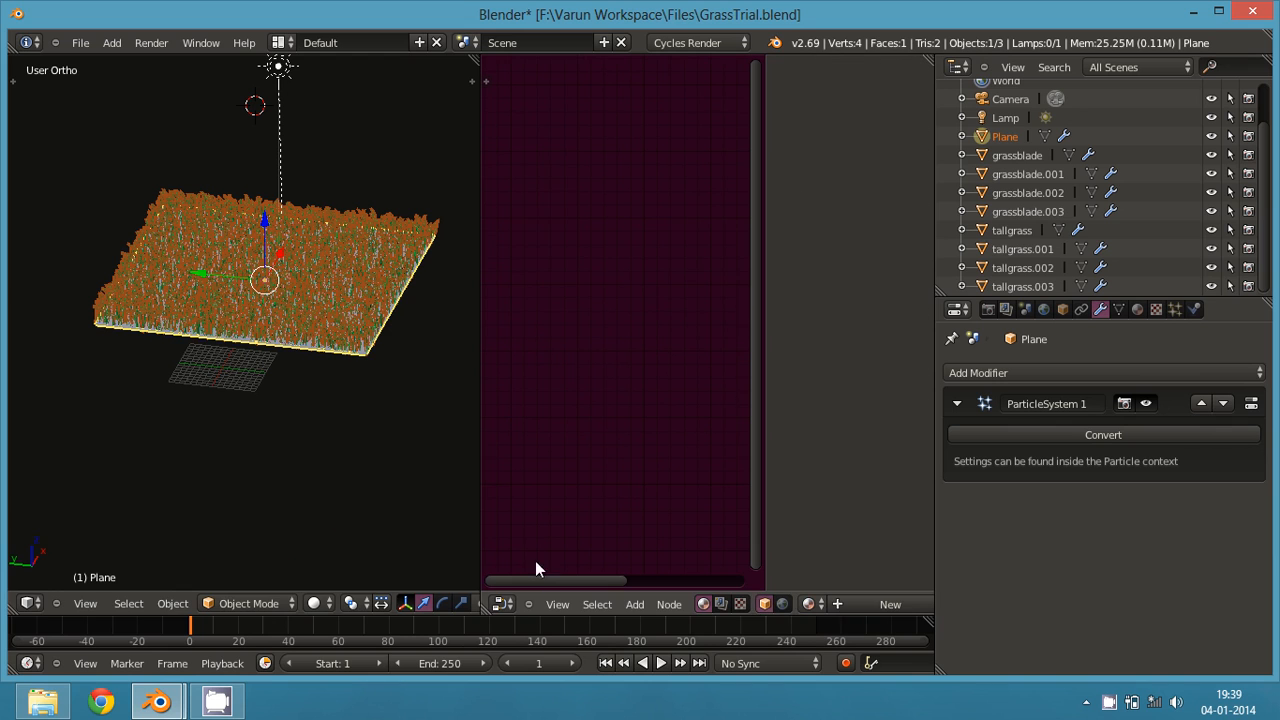
- Enlarge the 3D view, show the last layer with the source grass blades, and select one of the blades
drag(480, 489, 706, 512)
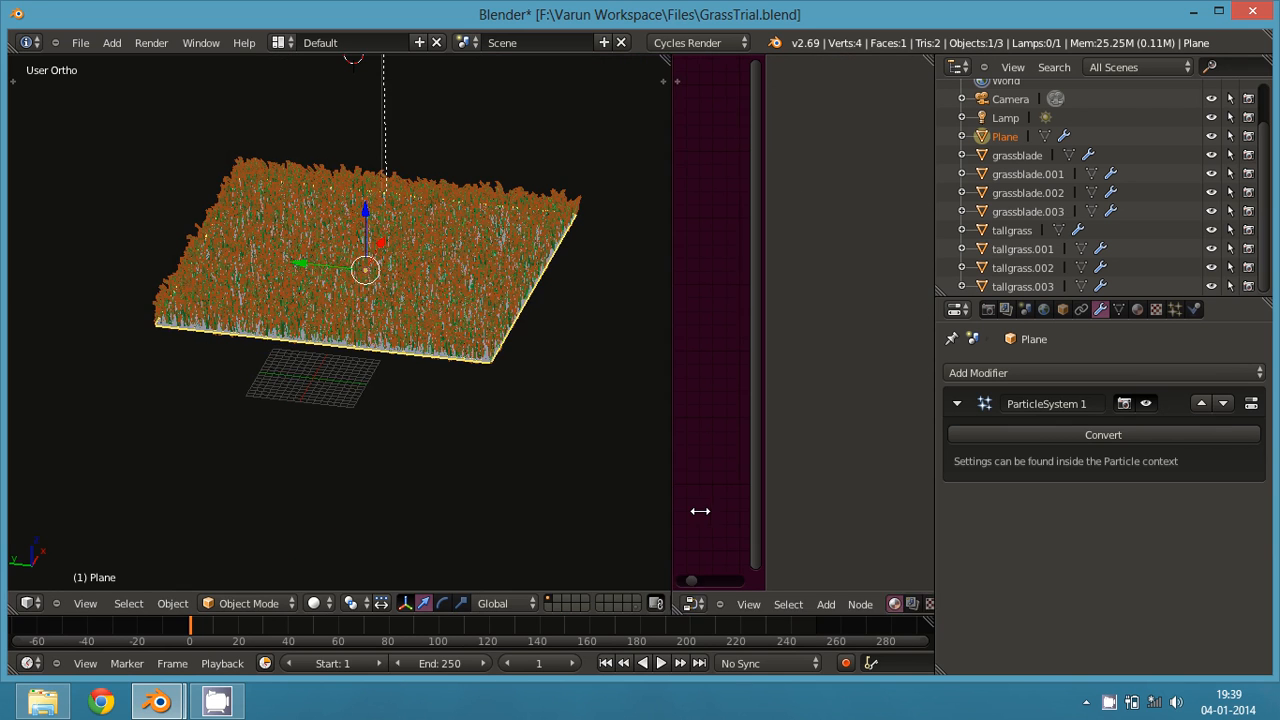
click(638, 607)
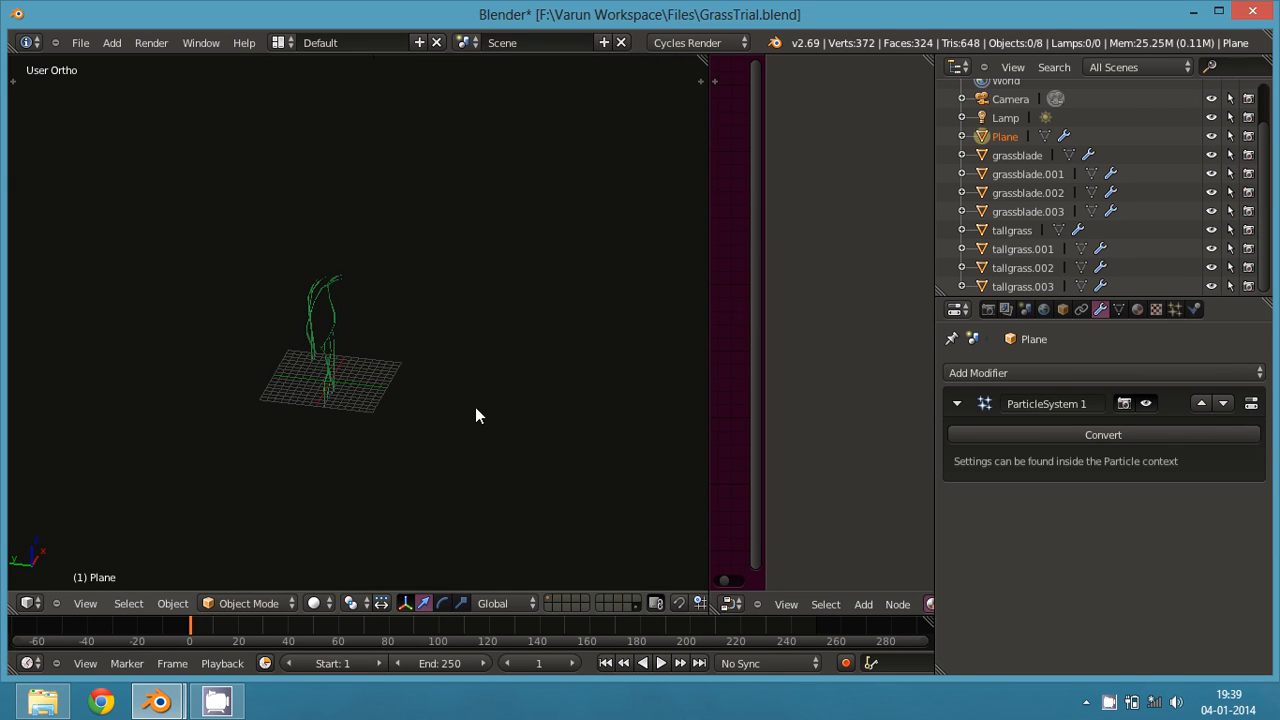
right_click(318, 339)
- Widen the Node Editor, frame all nodes, hide the sidebar, and examine the shader network of the grass material
drag(708, 368, 102, 396)
key(Home)
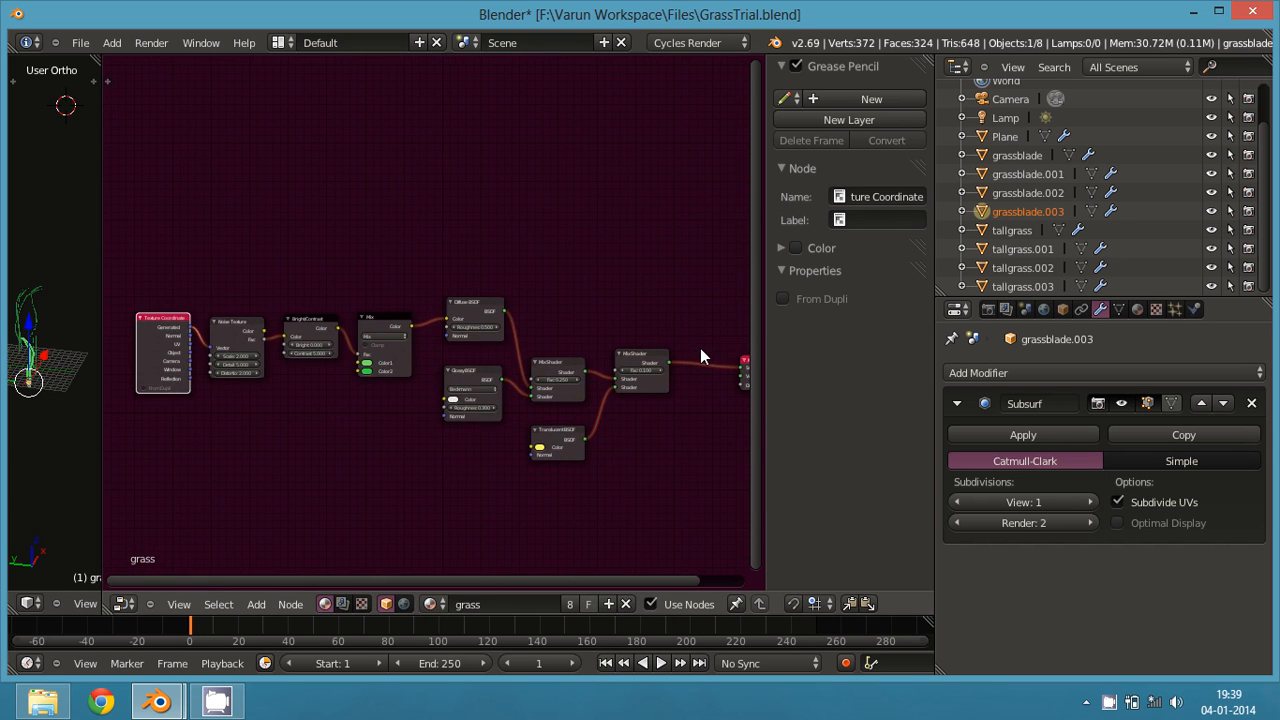
key(n)
scroll(650, 390, up, 2)
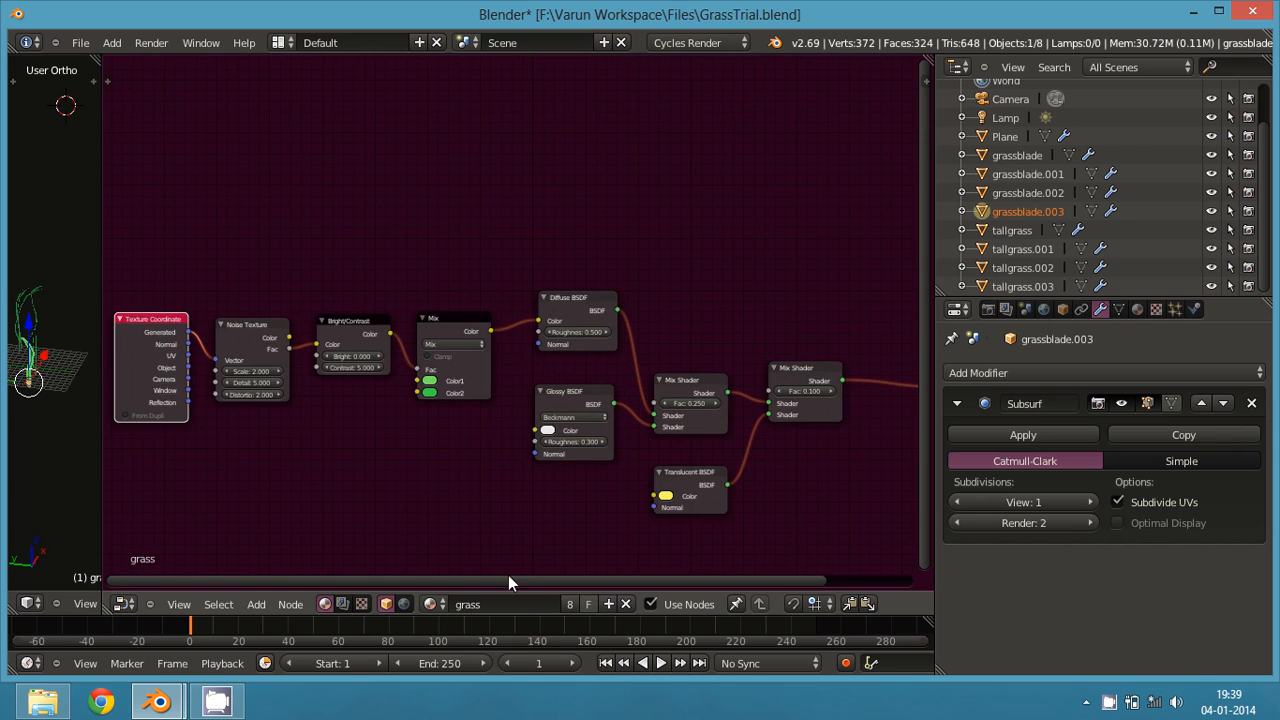
drag(508, 577, 462, 574)
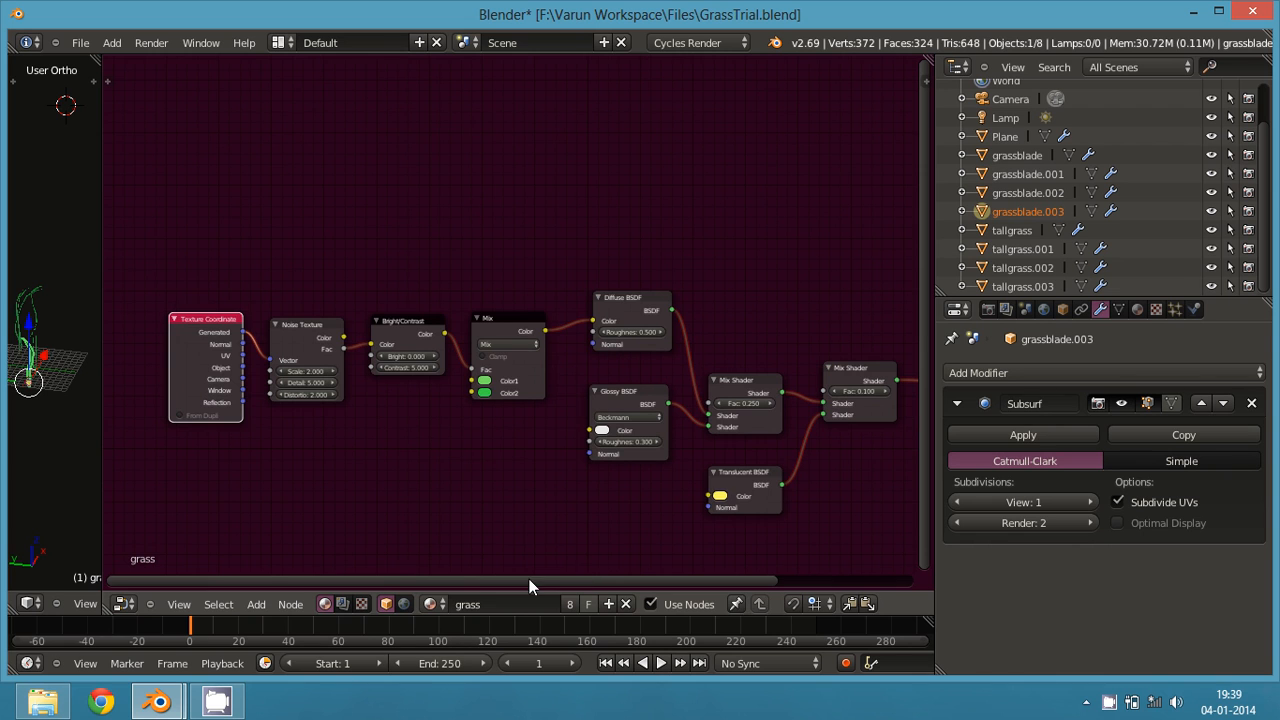
drag(529, 579, 609, 613)
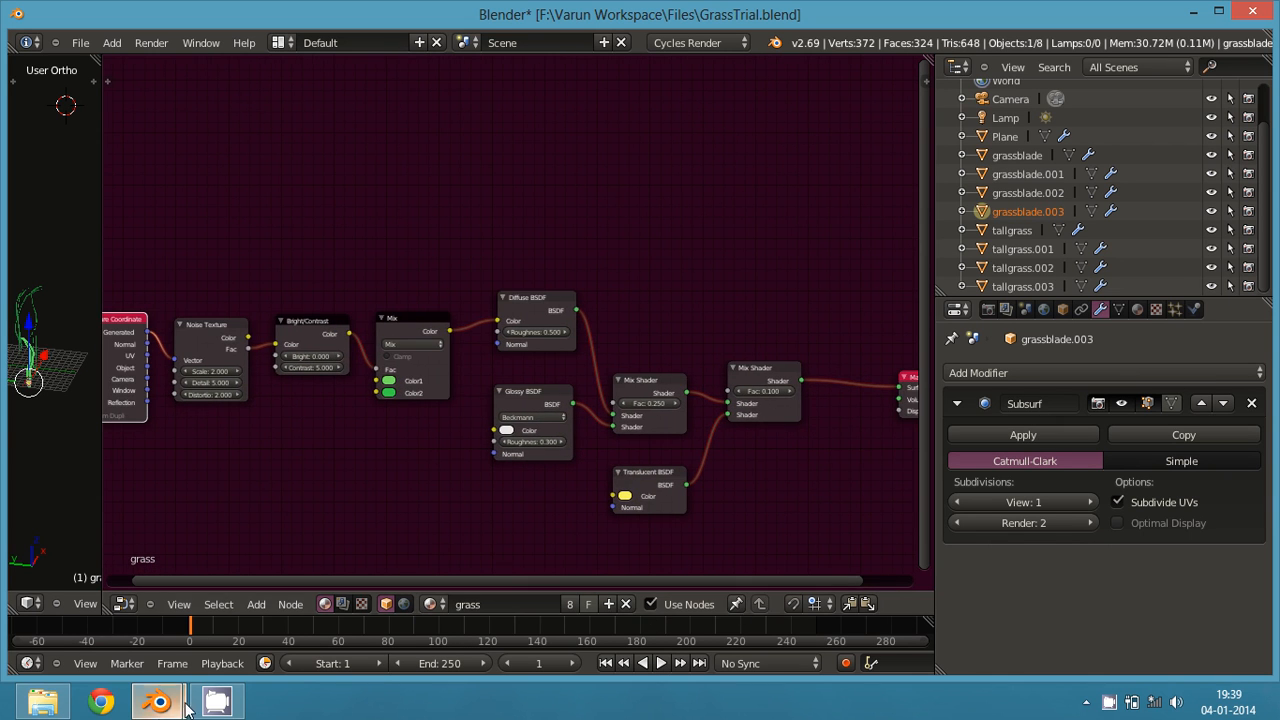
- Switch back to the Blender window with the default cube scene and view the cube from another angle
mouse_move(158, 706)
click(140, 627)
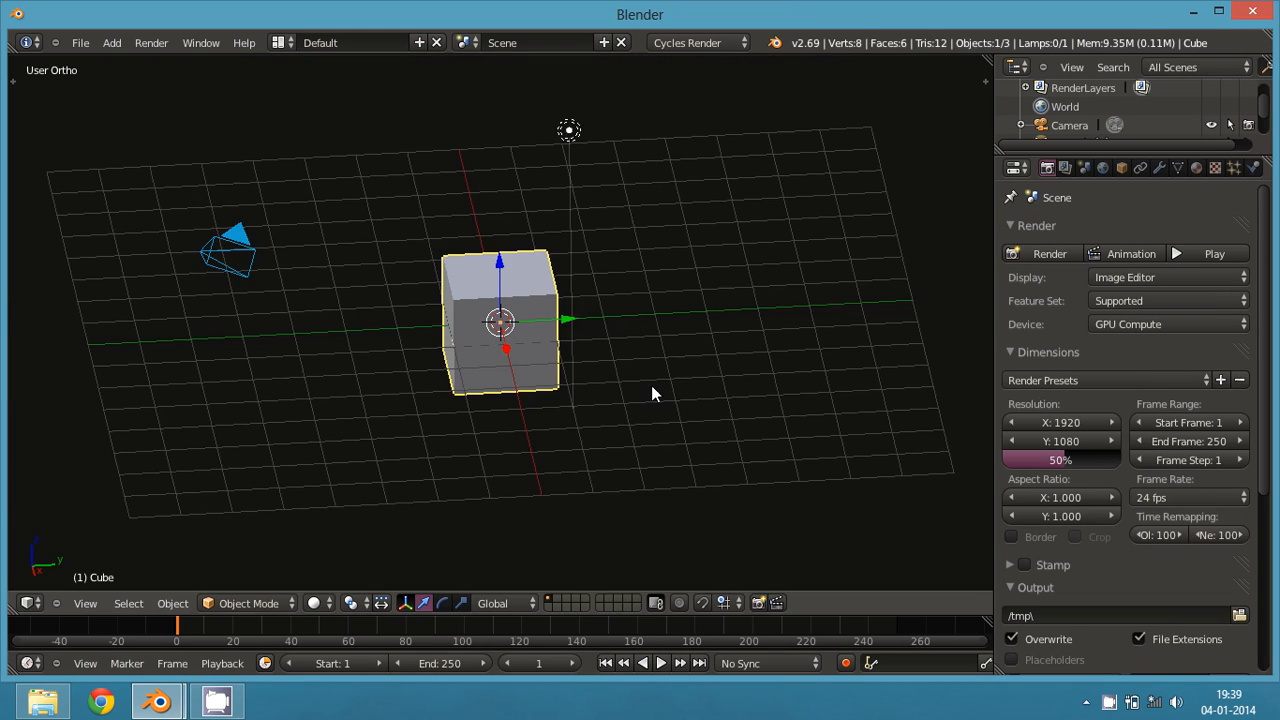
middle_drag(651, 385, 412, 375)
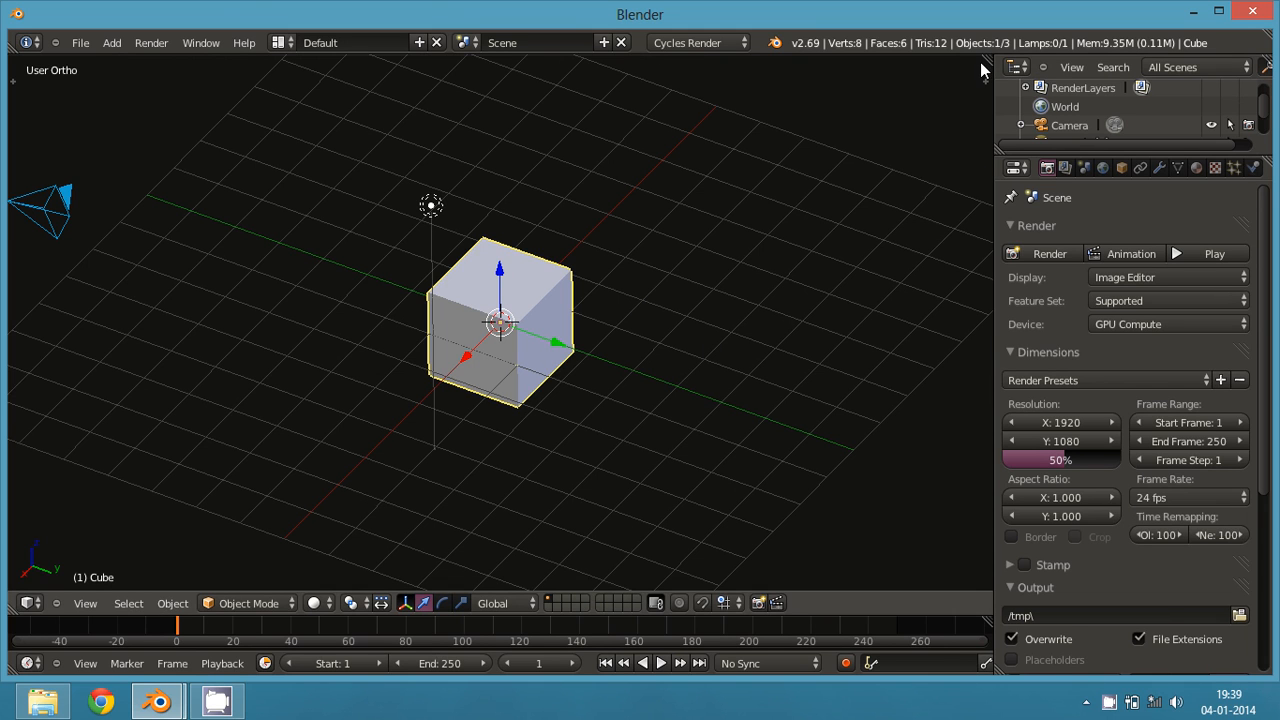
- Split the default scene's 3D view into two side-by-side areas and change the second to the Node Editor
drag(986, 62, 493, 300)
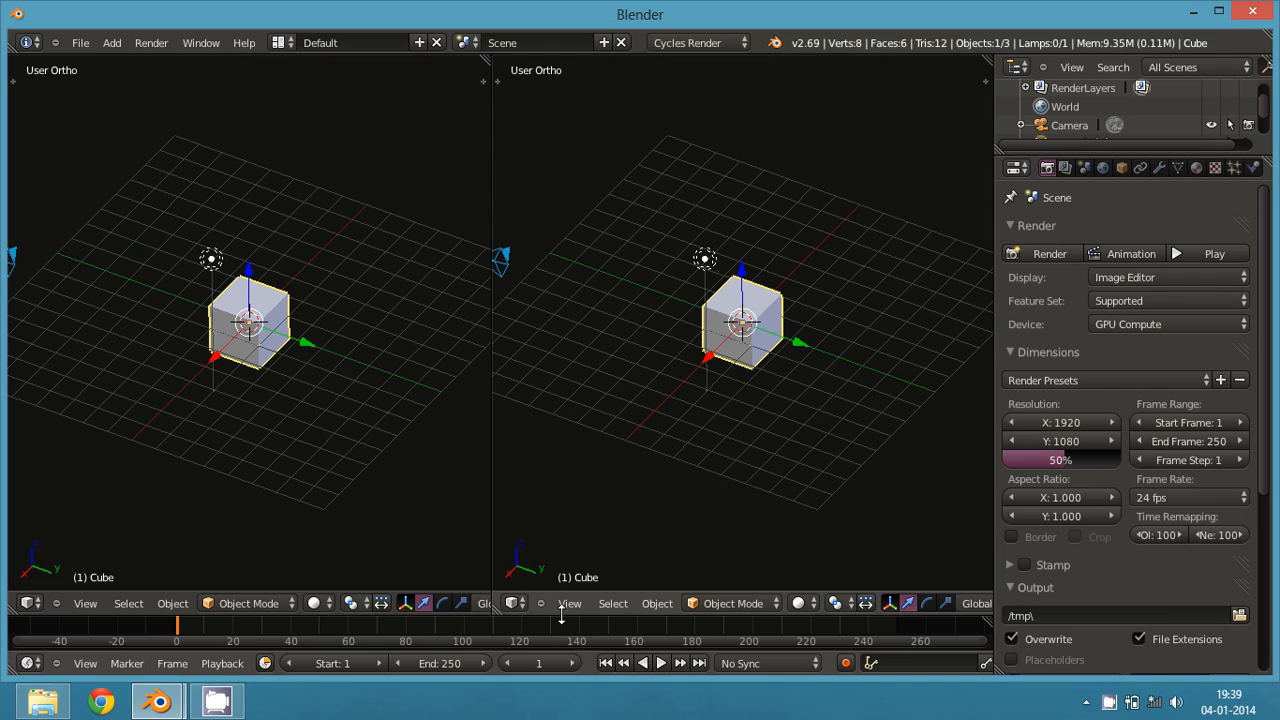
click(514, 603)
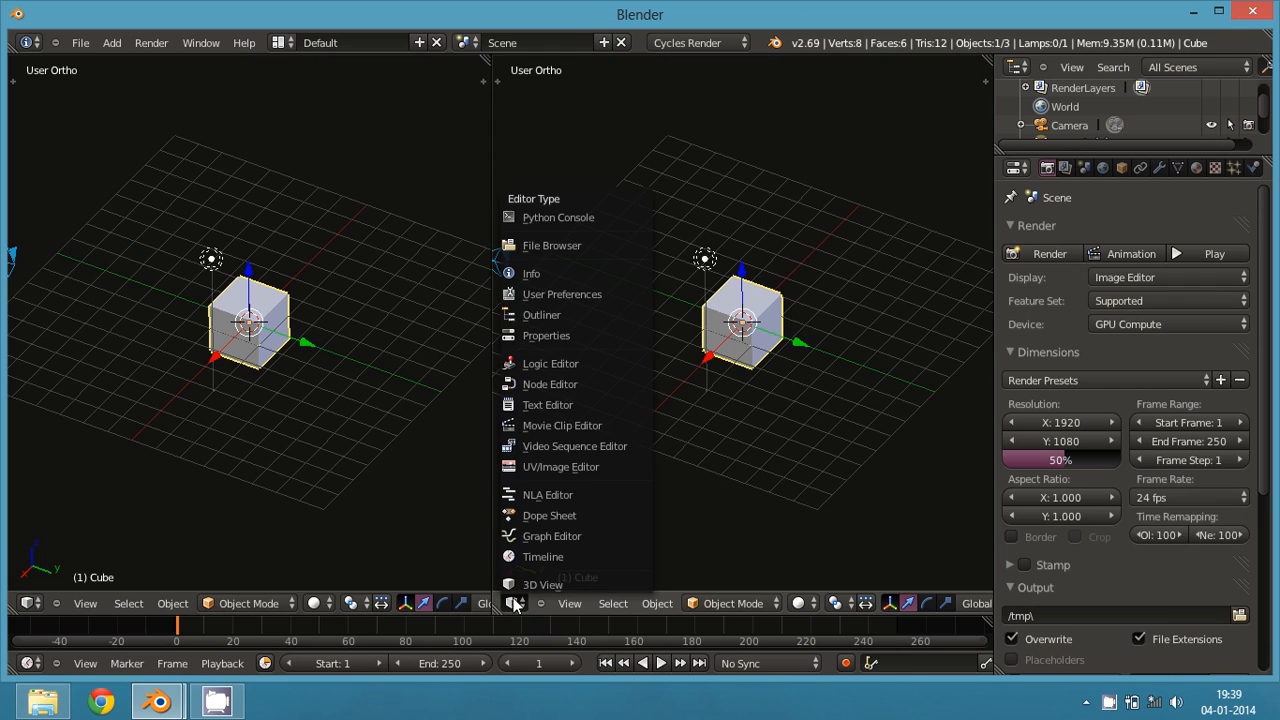
click(571, 386)
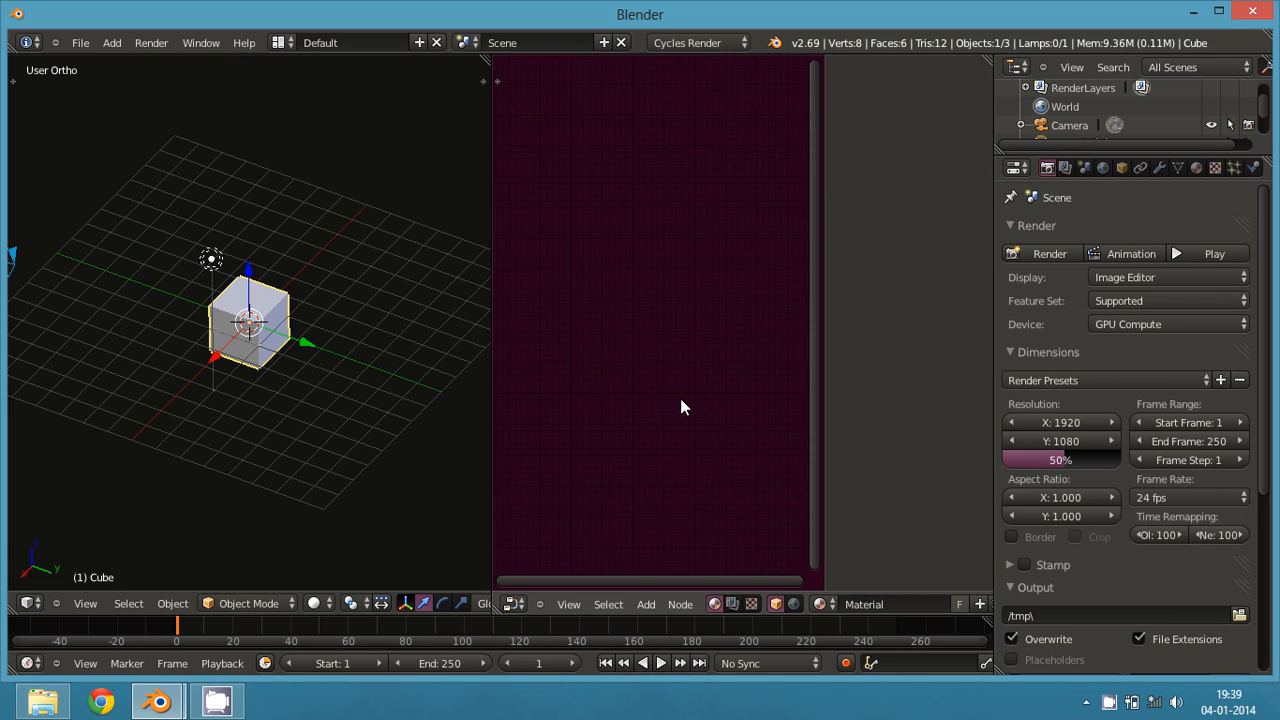
- Enable nodes for the cube's material and bring its shader nodes into closer view
click(1198, 170)
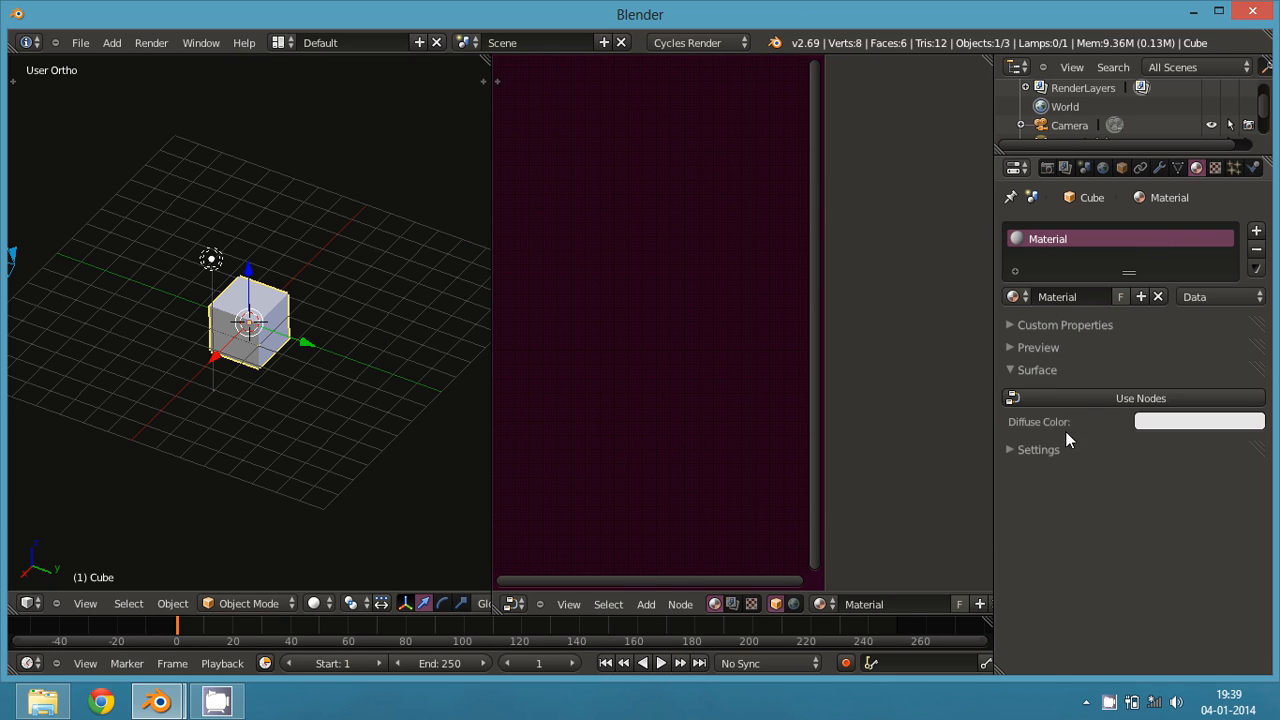
click(1085, 400)
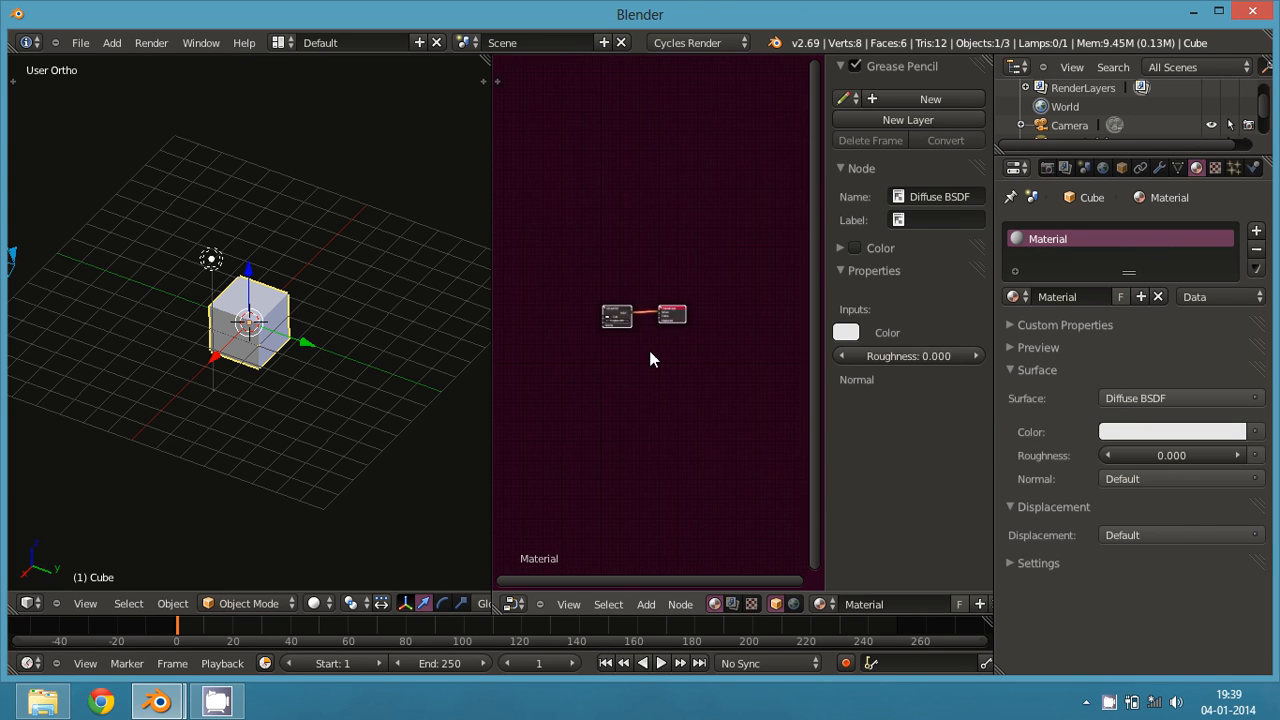
scroll(650, 360, up, 2)
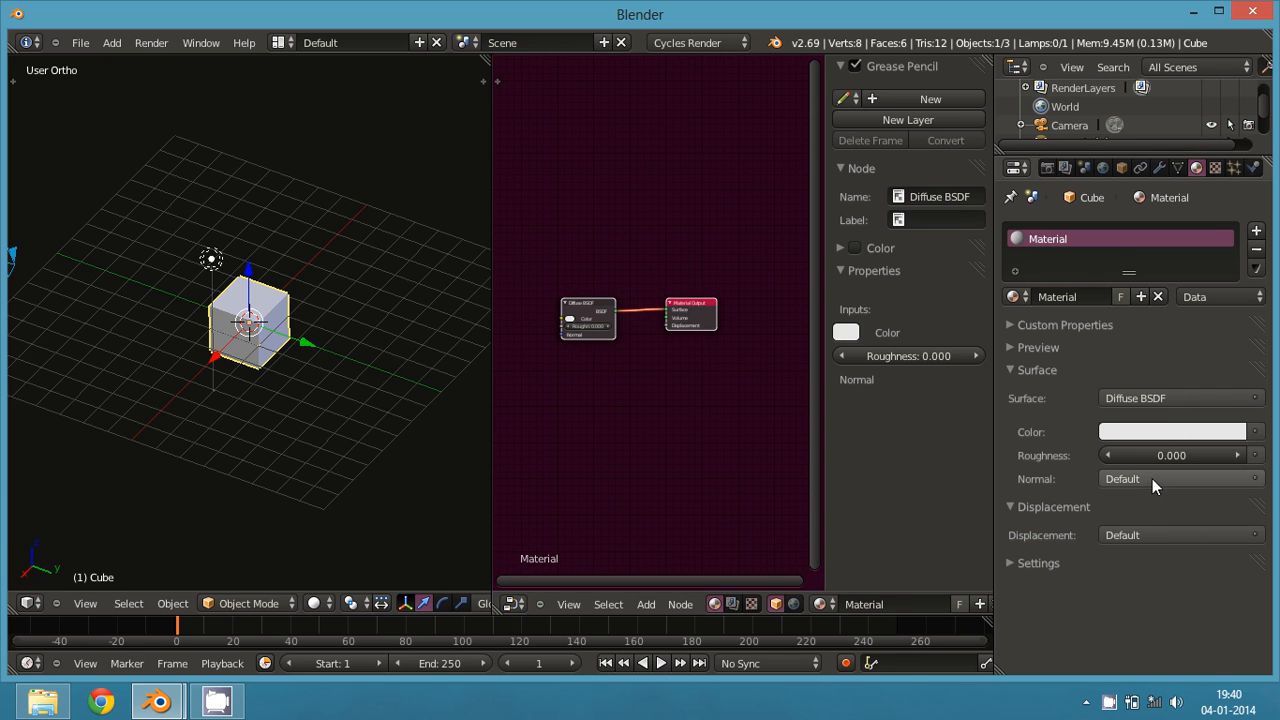
scroll(697, 402, up, 2)
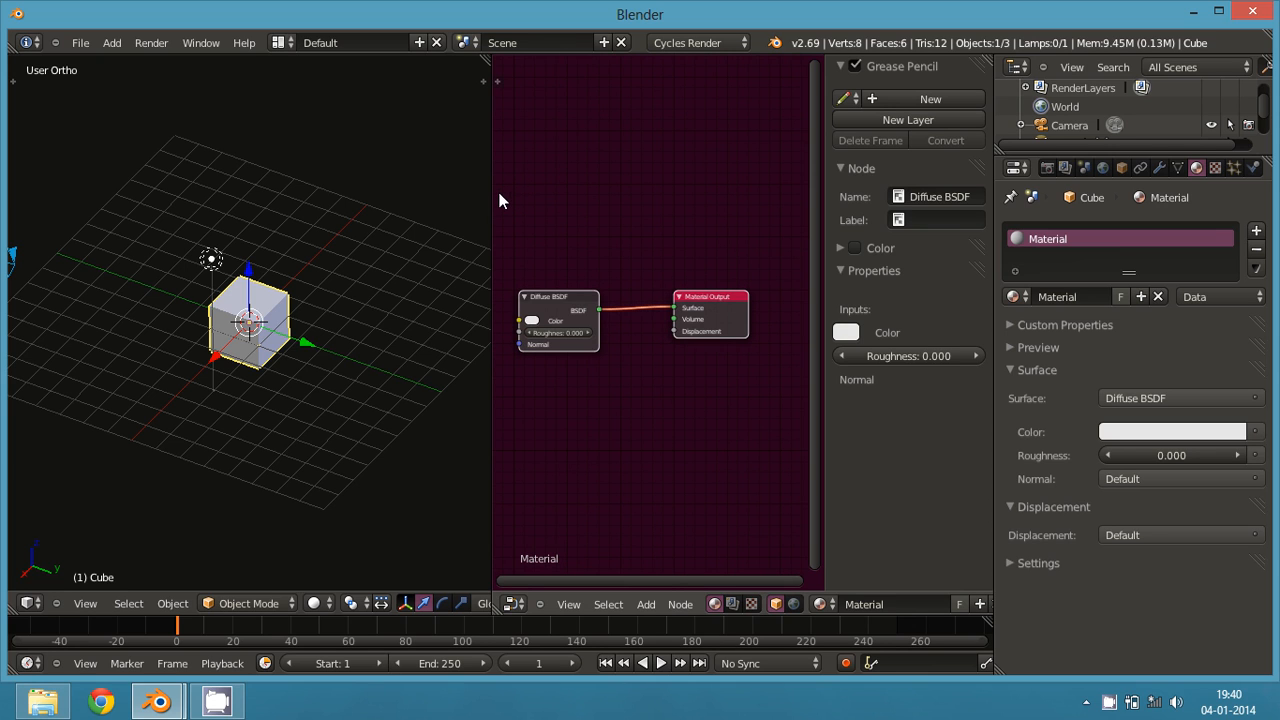
- Widen the Node Editor and hide its sidebar to inspect the nodes, and close it again by joining the two areas
drag(492, 200, 358, 320)
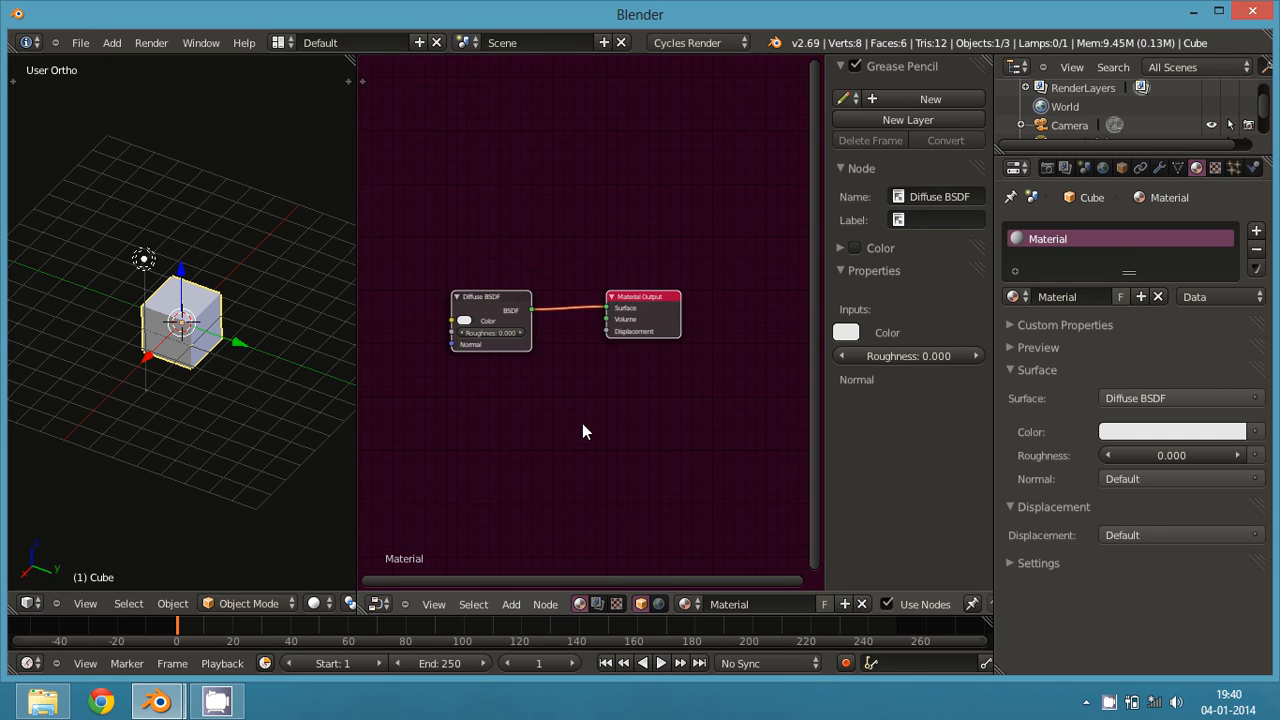
scroll(583, 425, up, 2)
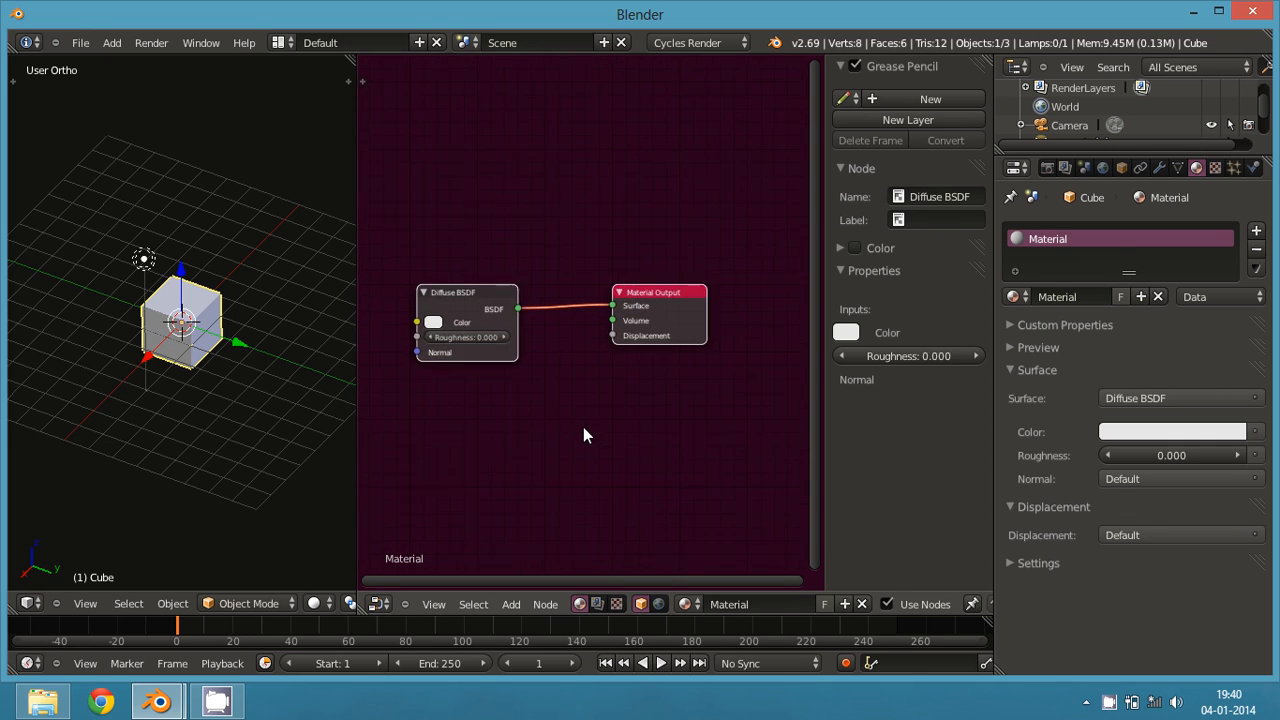
scroll(583, 427, up, 1)
key(n)
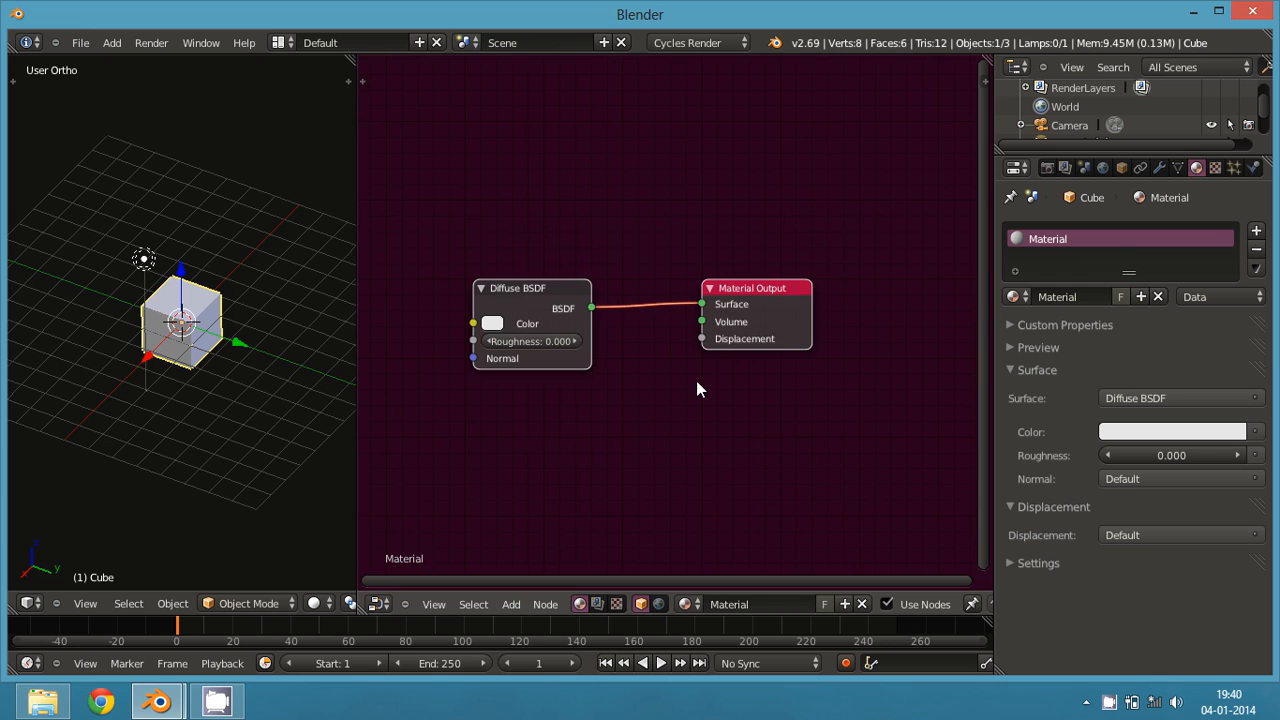
scroll(697, 390, up, 3)
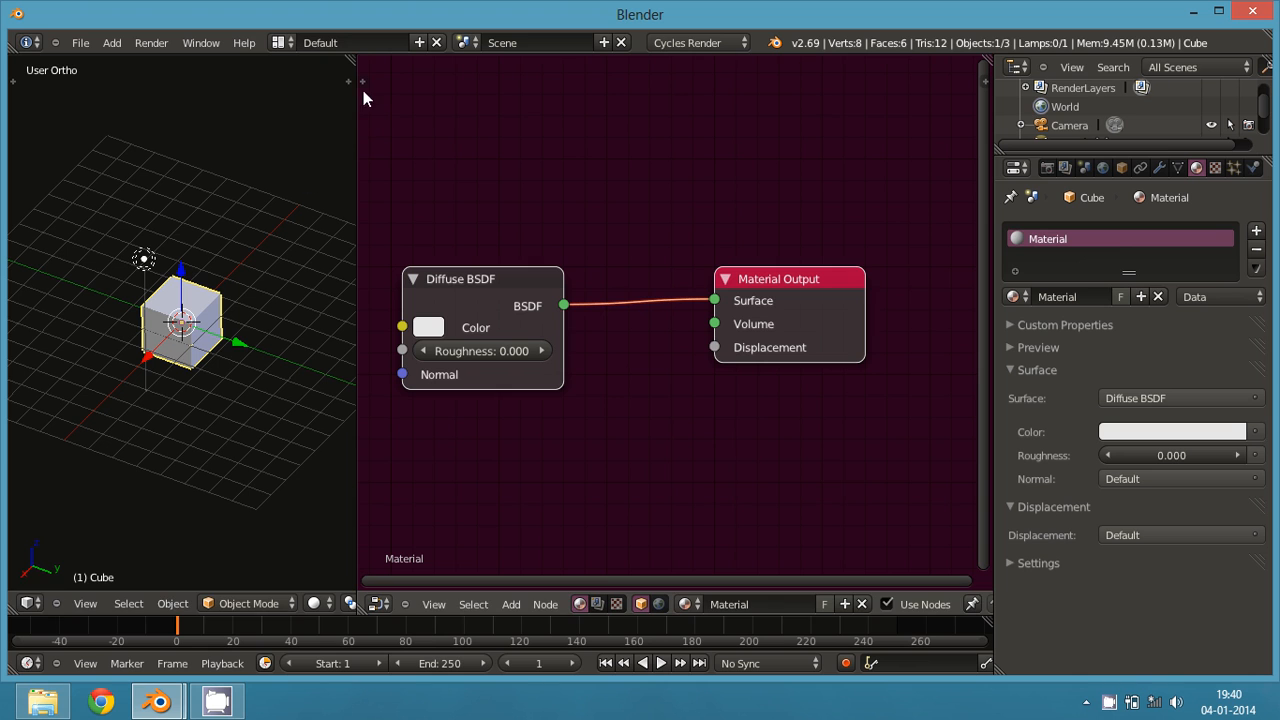
drag(363, 90, 600, 351)
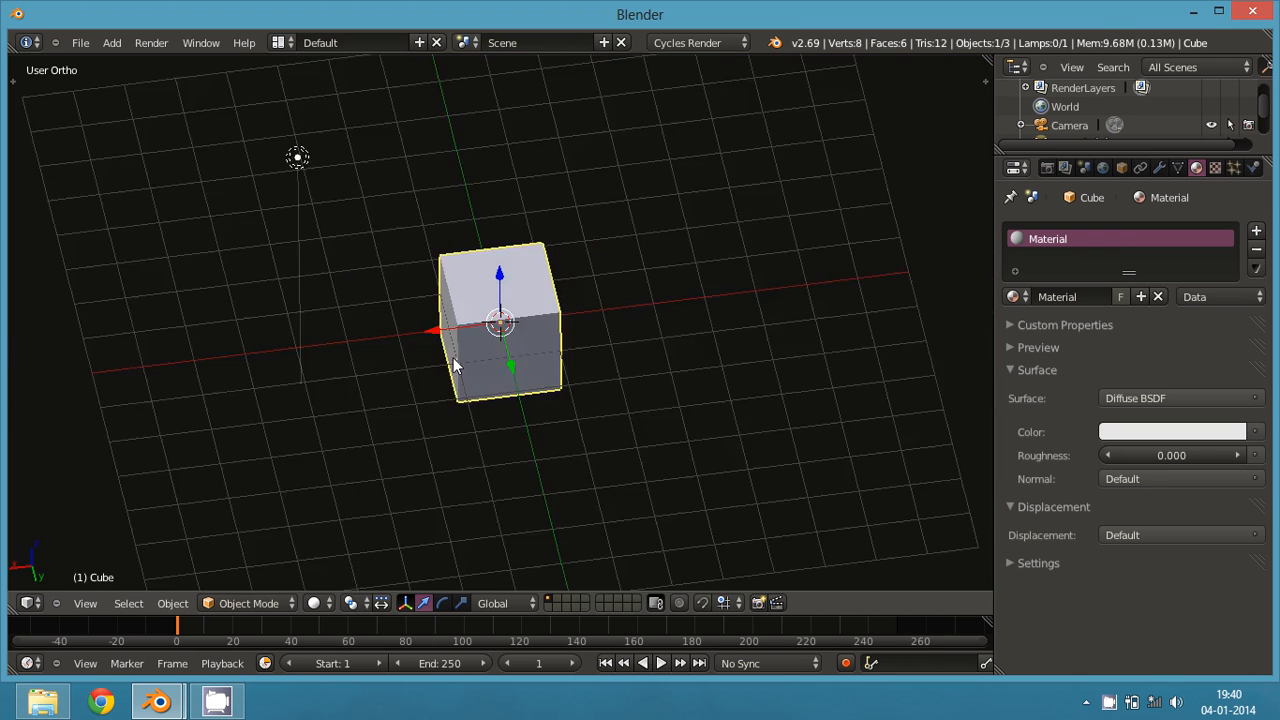
- Delete the default cube and the lamp from the scene, keeping only the camera
middle_drag(453, 365, 666, 363)
scroll(599, 341, down, 5)
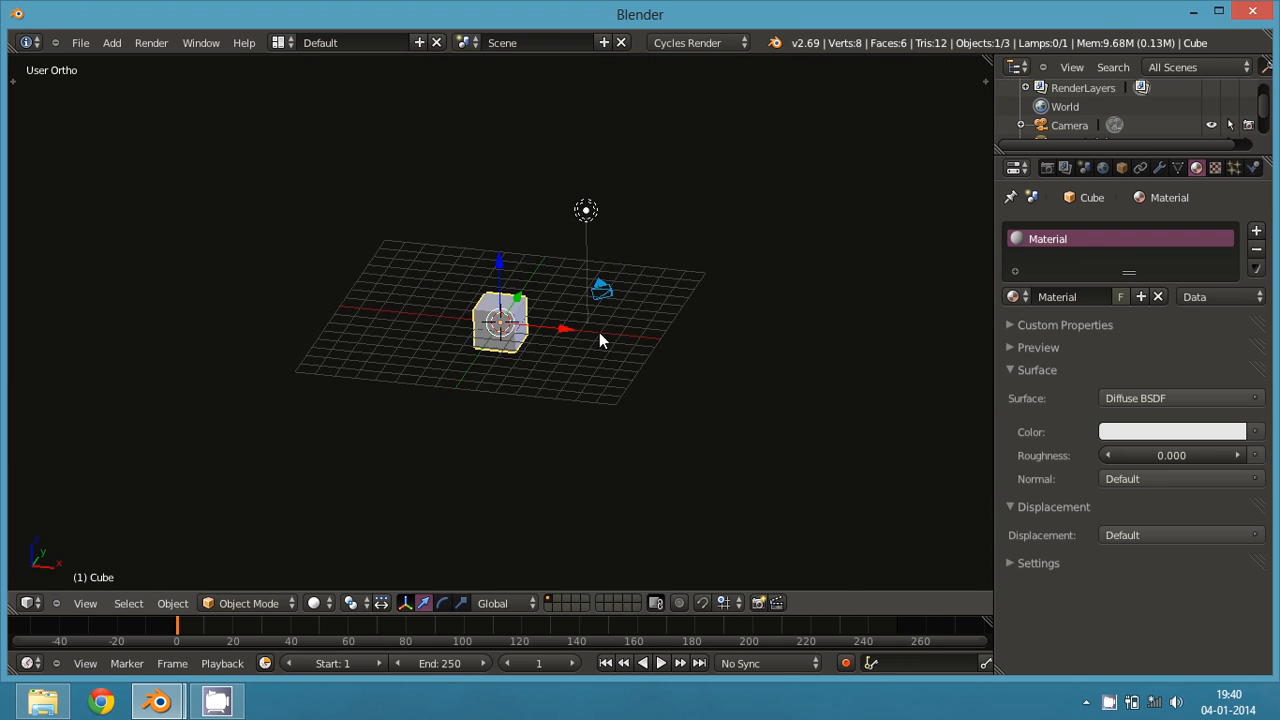
key(x)
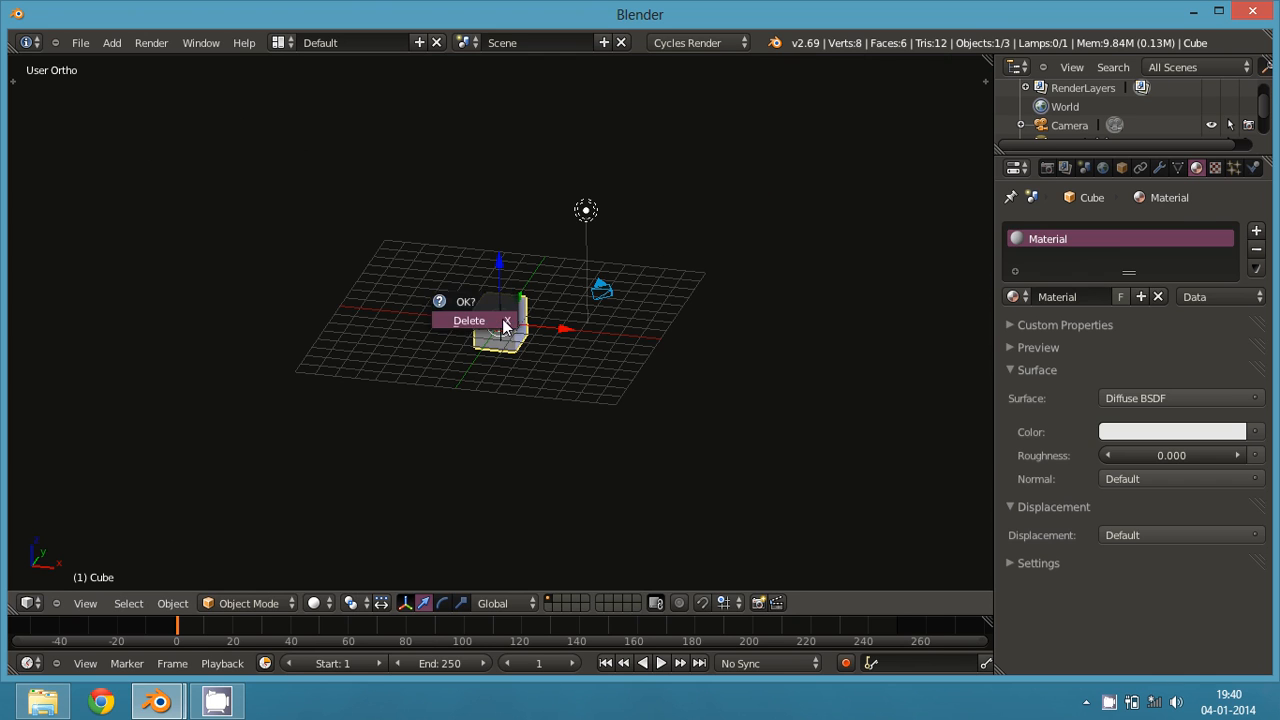
click(470, 321)
right_click(580, 214)
key(x)
click(580, 216)
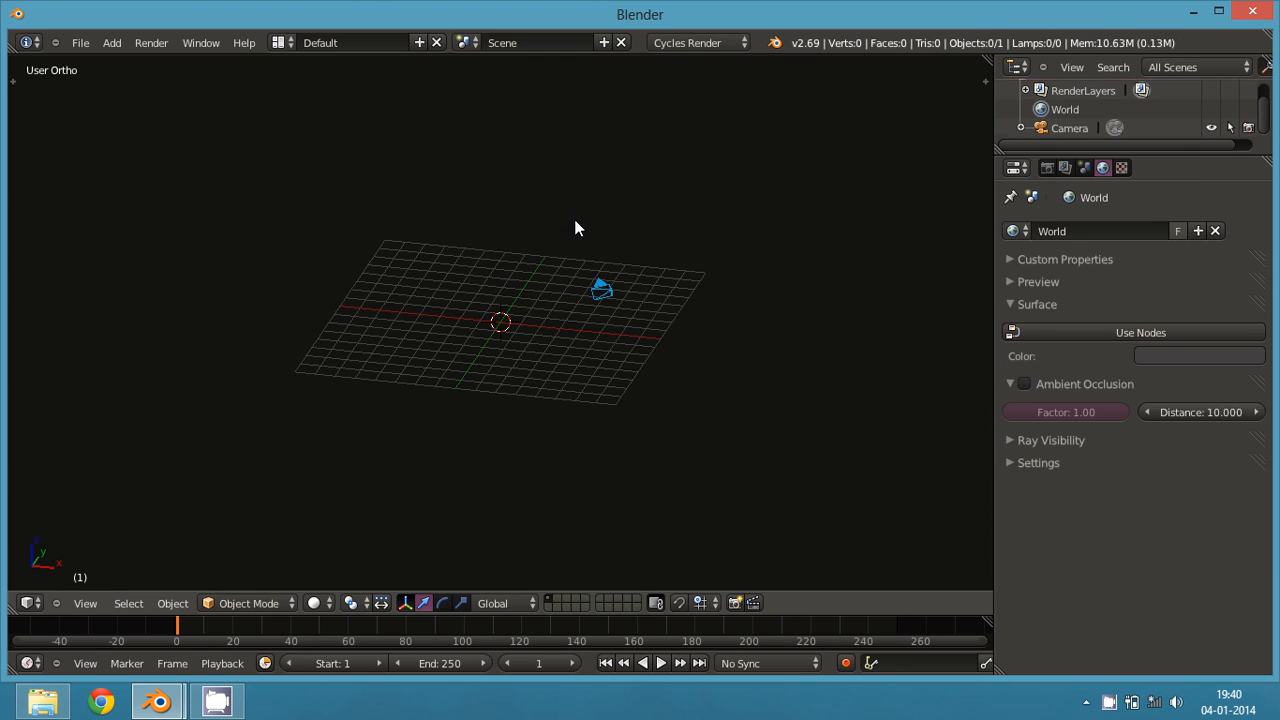
- Open the User Preferences window
scroll(524, 322, up, 4)
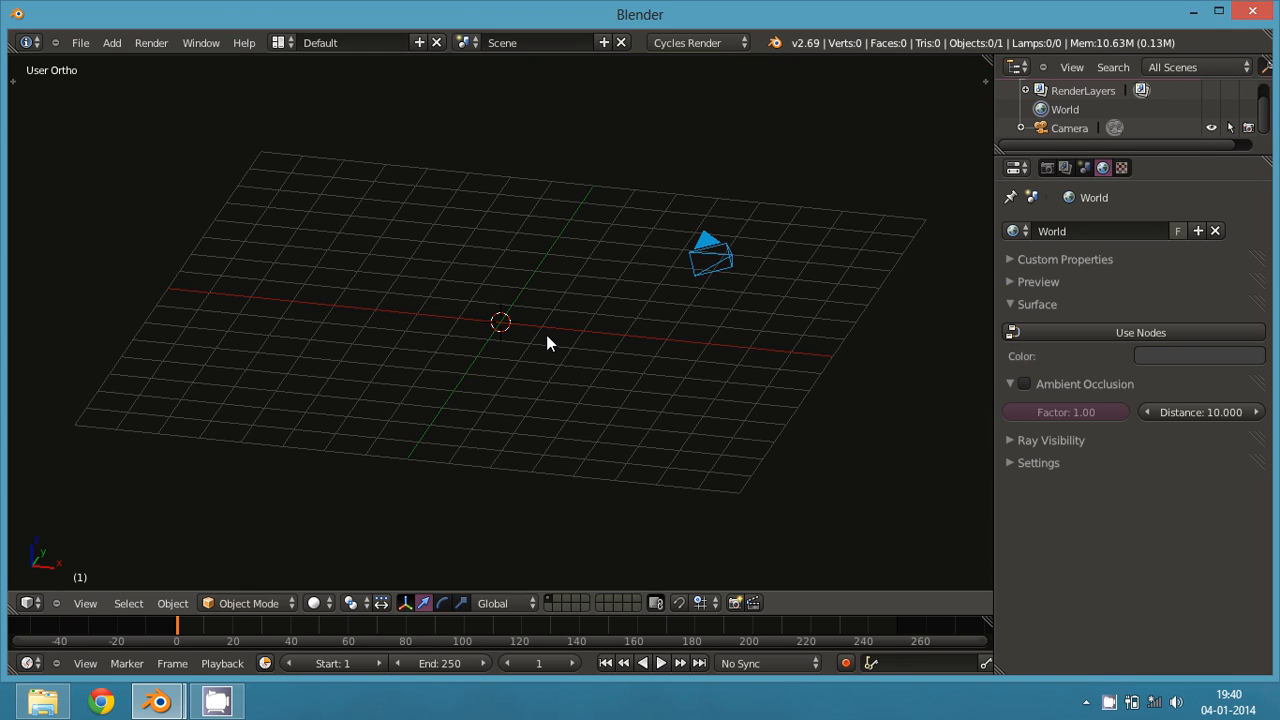
click(88, 44)
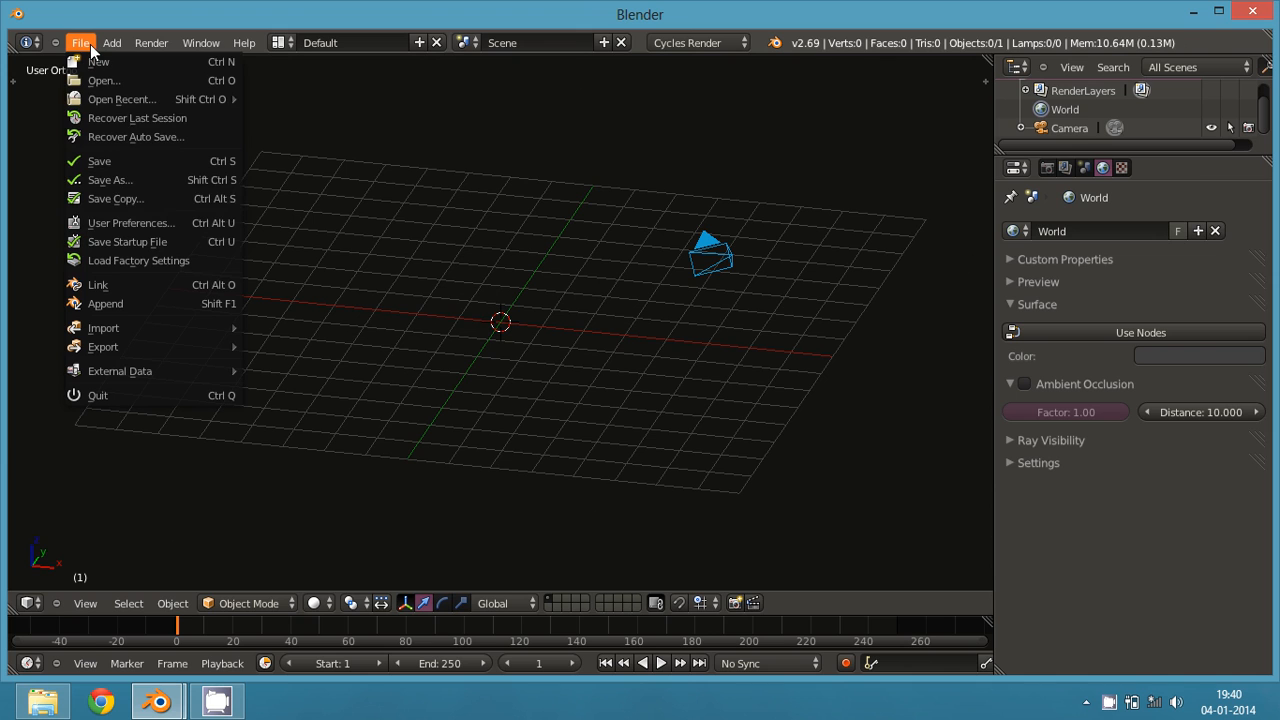
click(139, 222)
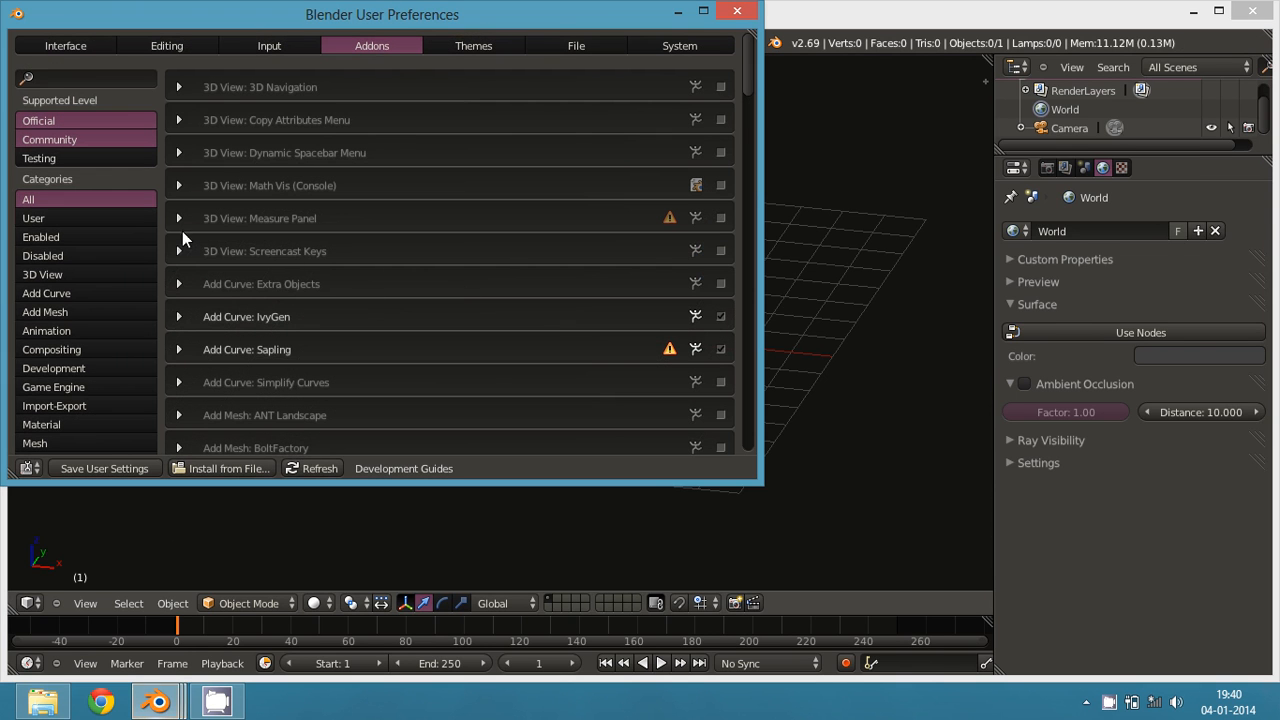
- Enable the 3D View: Screencast Keys add-on, and save the user settings before closing the preferences
click(63, 77)
text(sc)
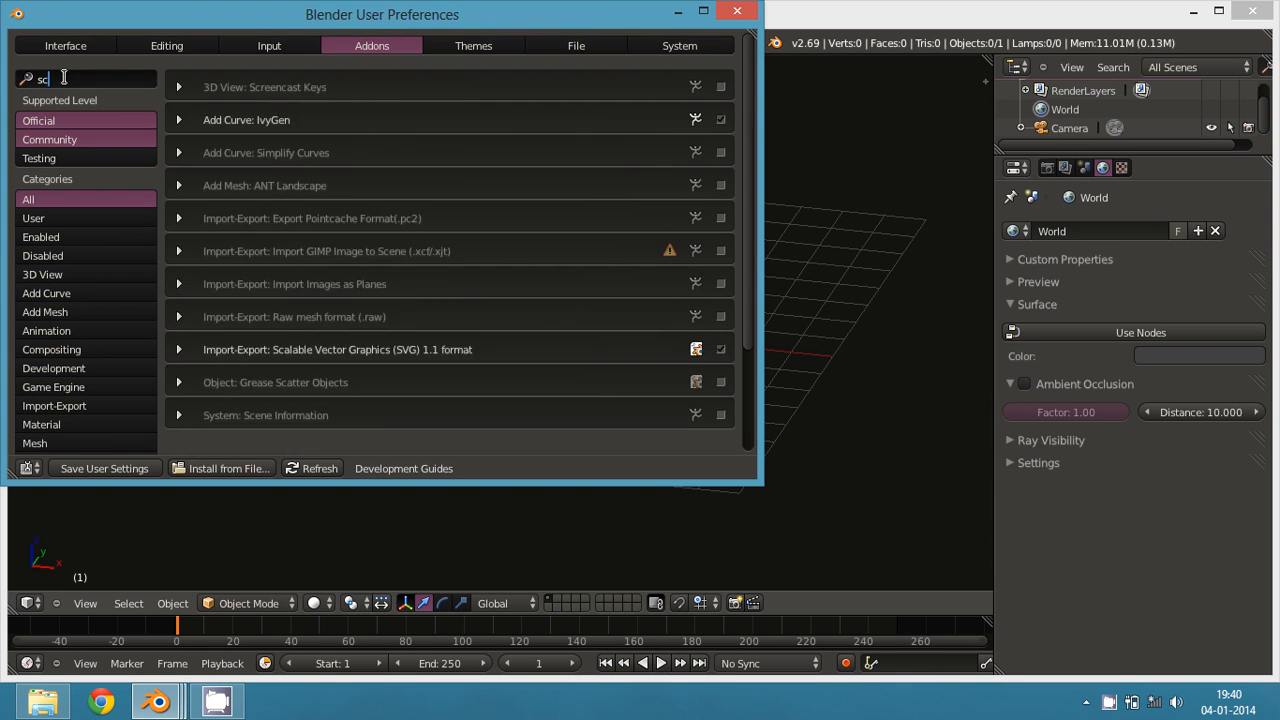
text(rwe)
key(BackSpace)
key(BackSpace)
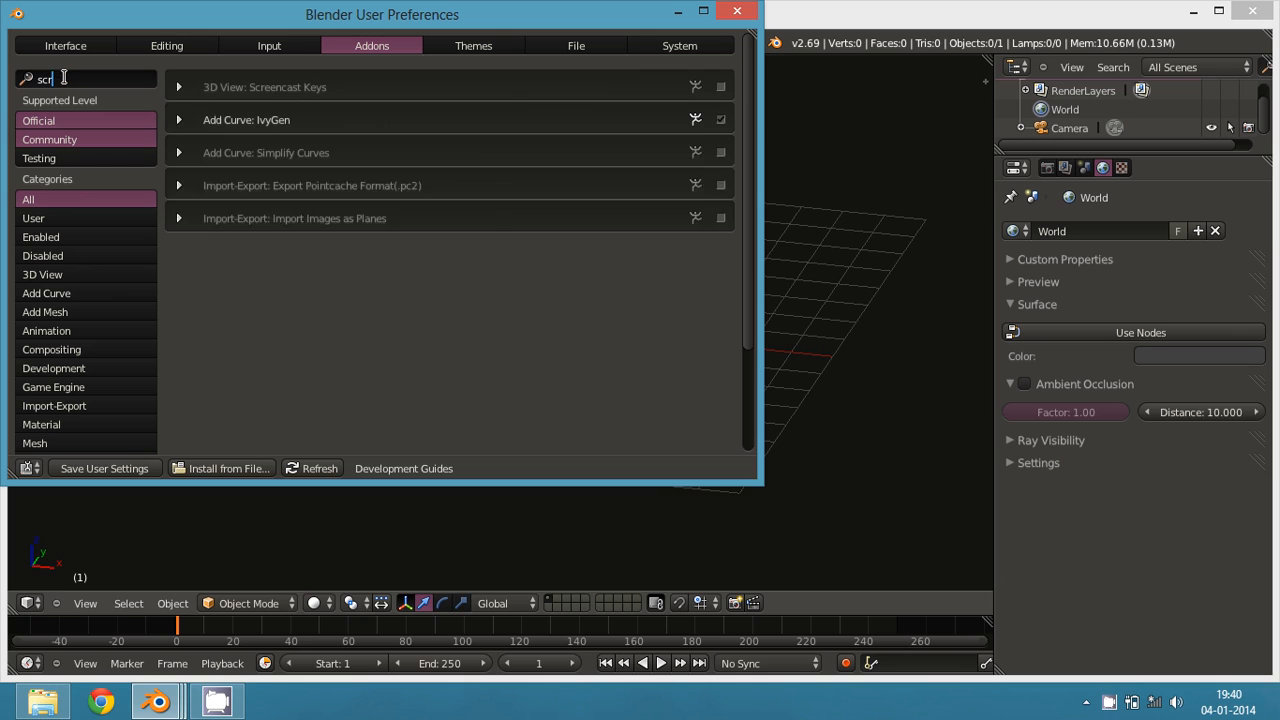
text(e)
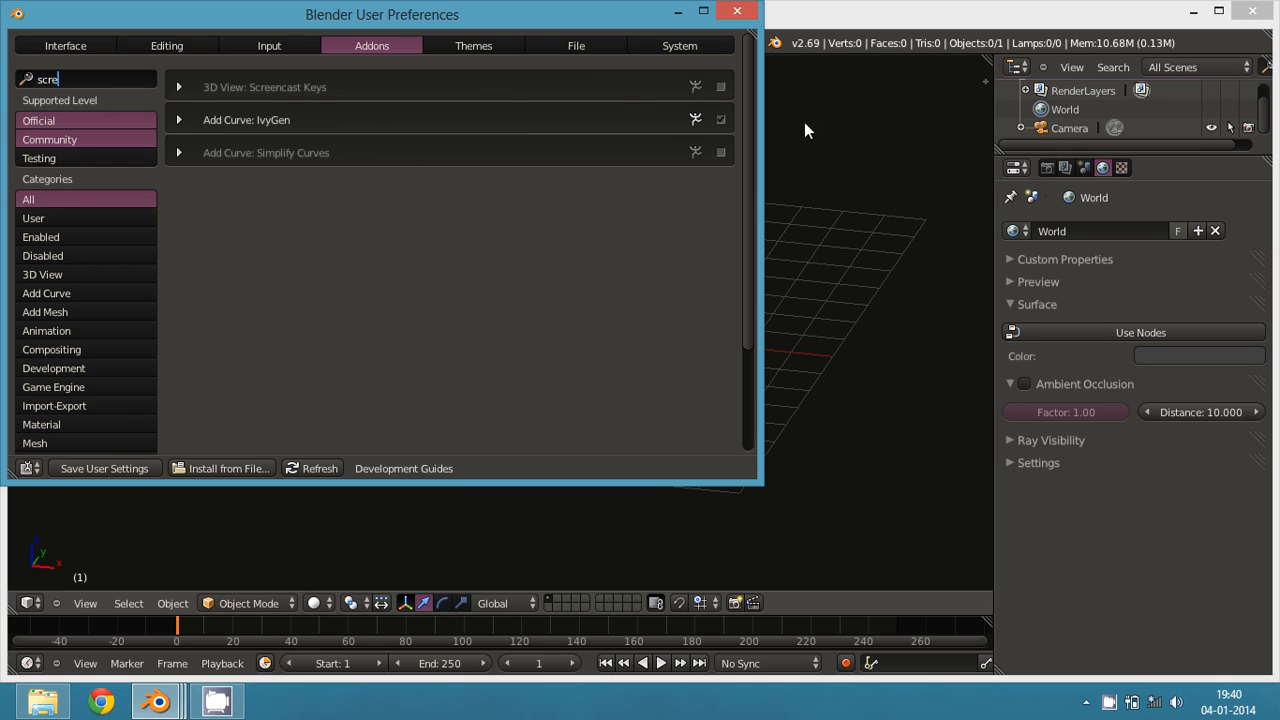
click(723, 88)
click(721, 87)
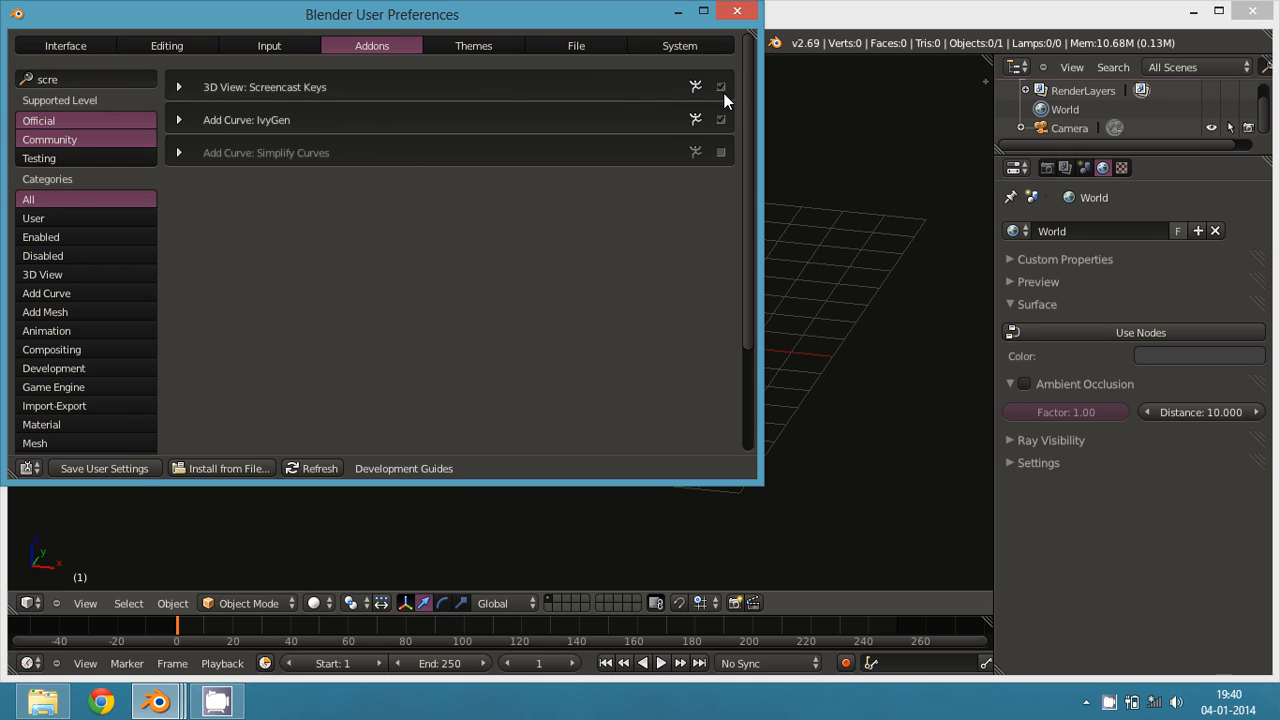
click(126, 471)
click(748, 11)
- Start the Screencast Keys display in the 3D view and hide the view's properties sidebar
key(t)
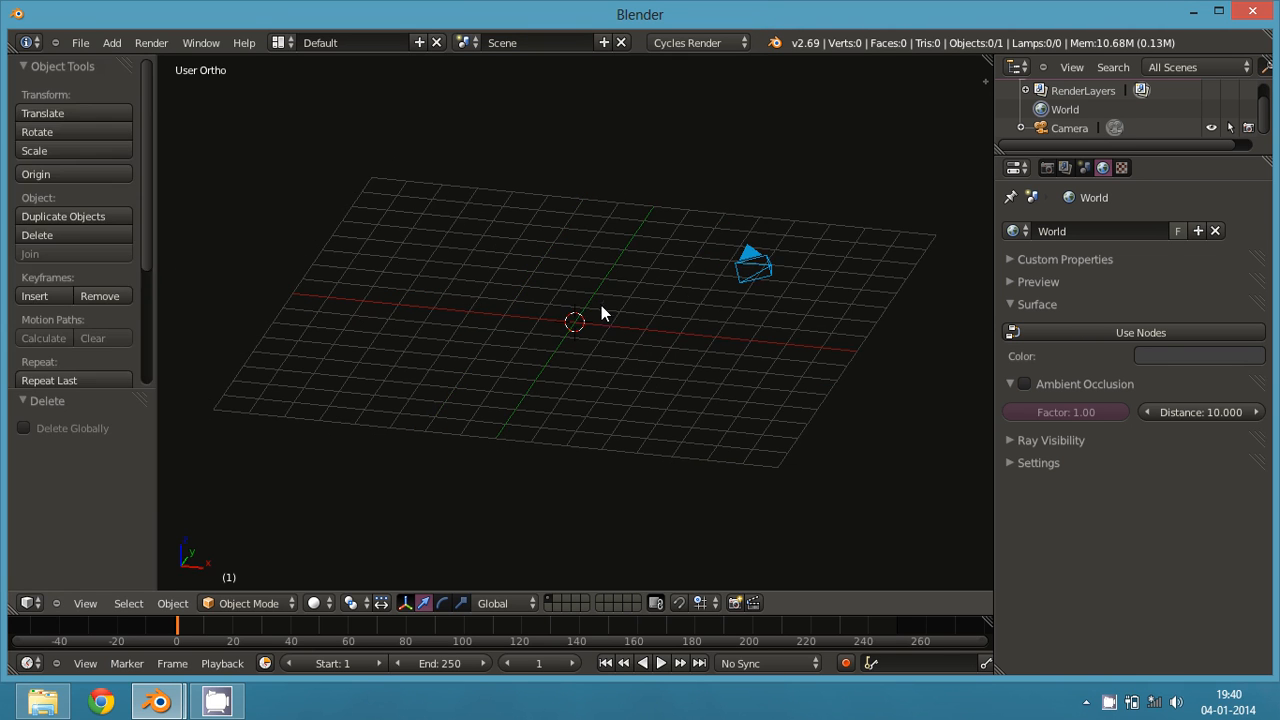
key(t)
key(n)
click(870, 433)
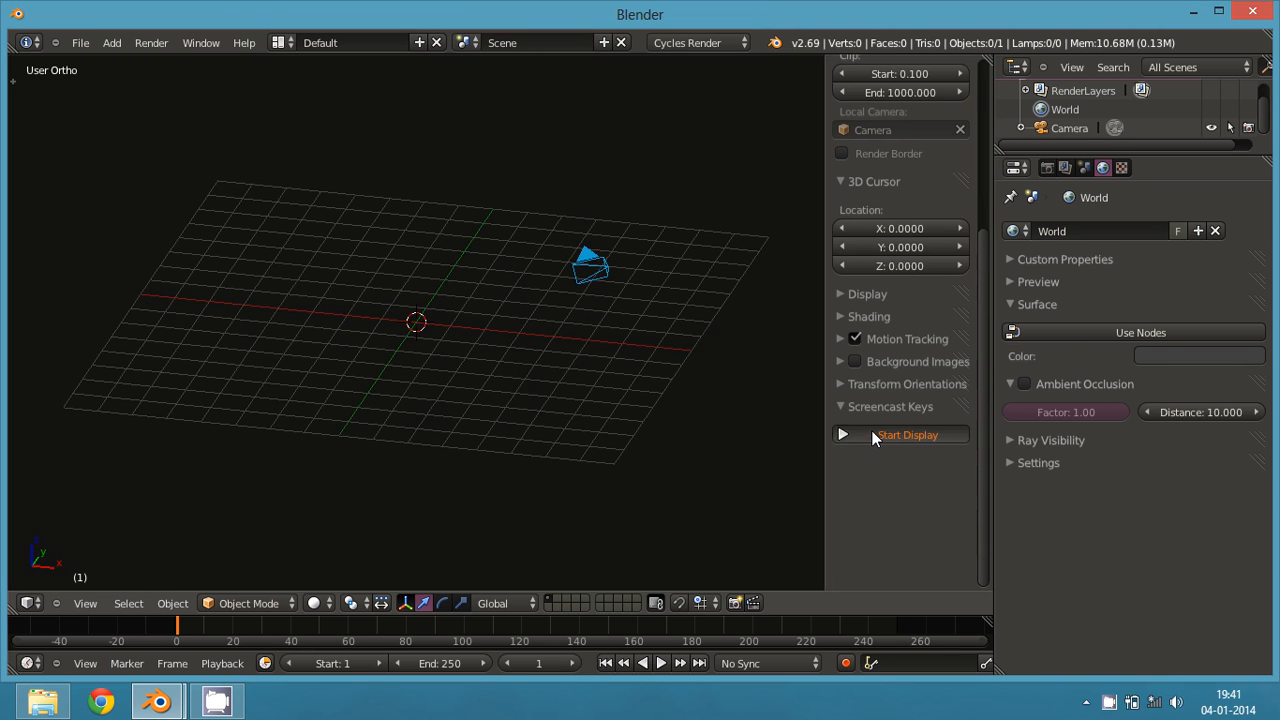
key(t)
key(t)
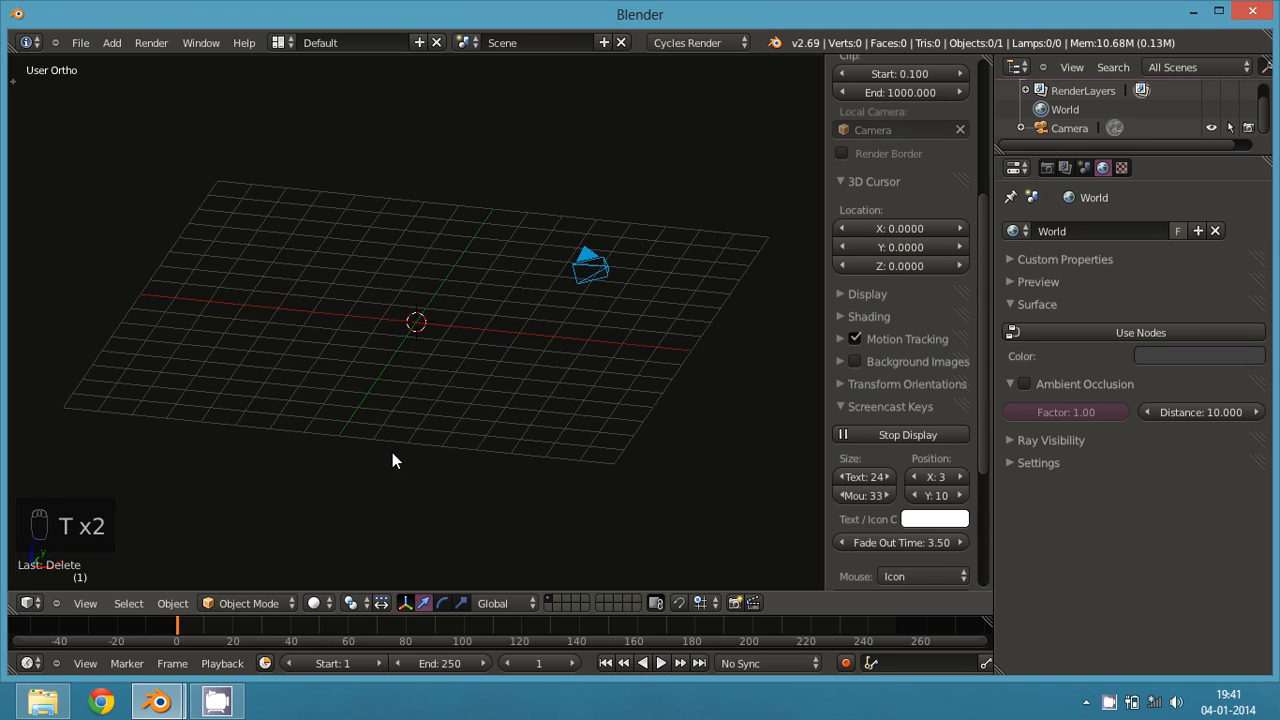
key(n)
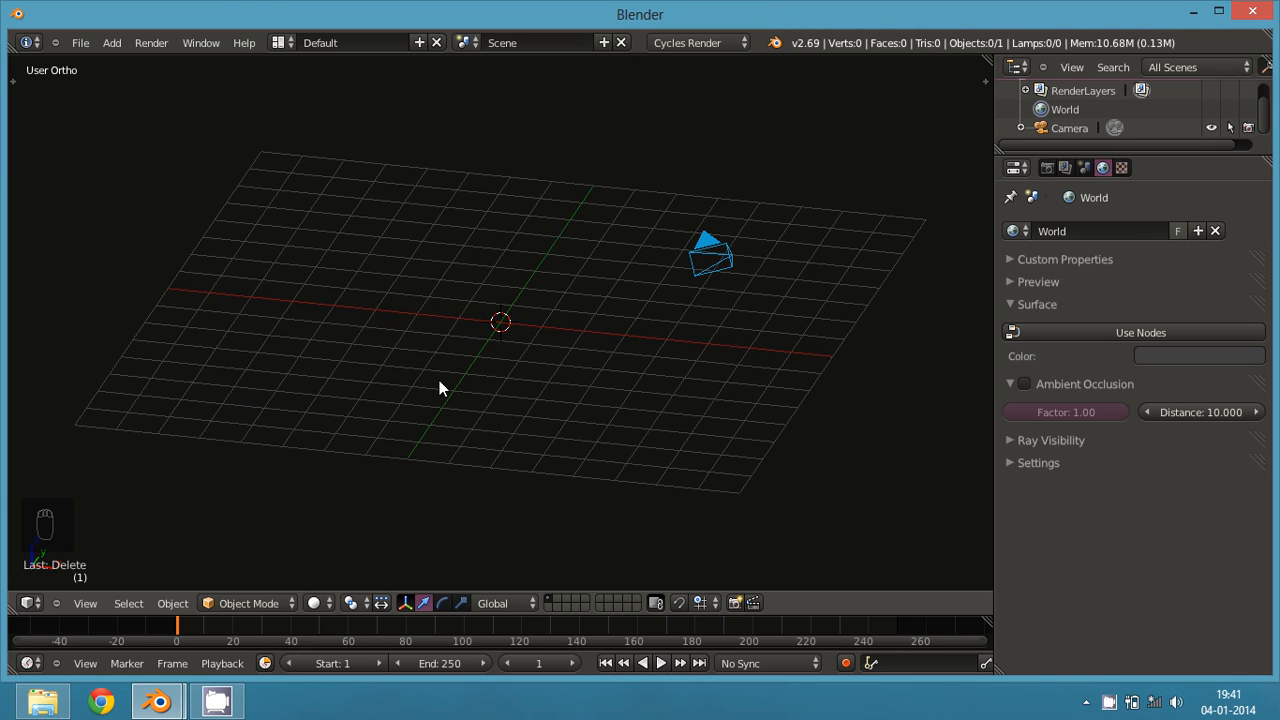
- Add a UV sphere at the centre of the scene
key(shift+a)
mouse_move(441, 391)
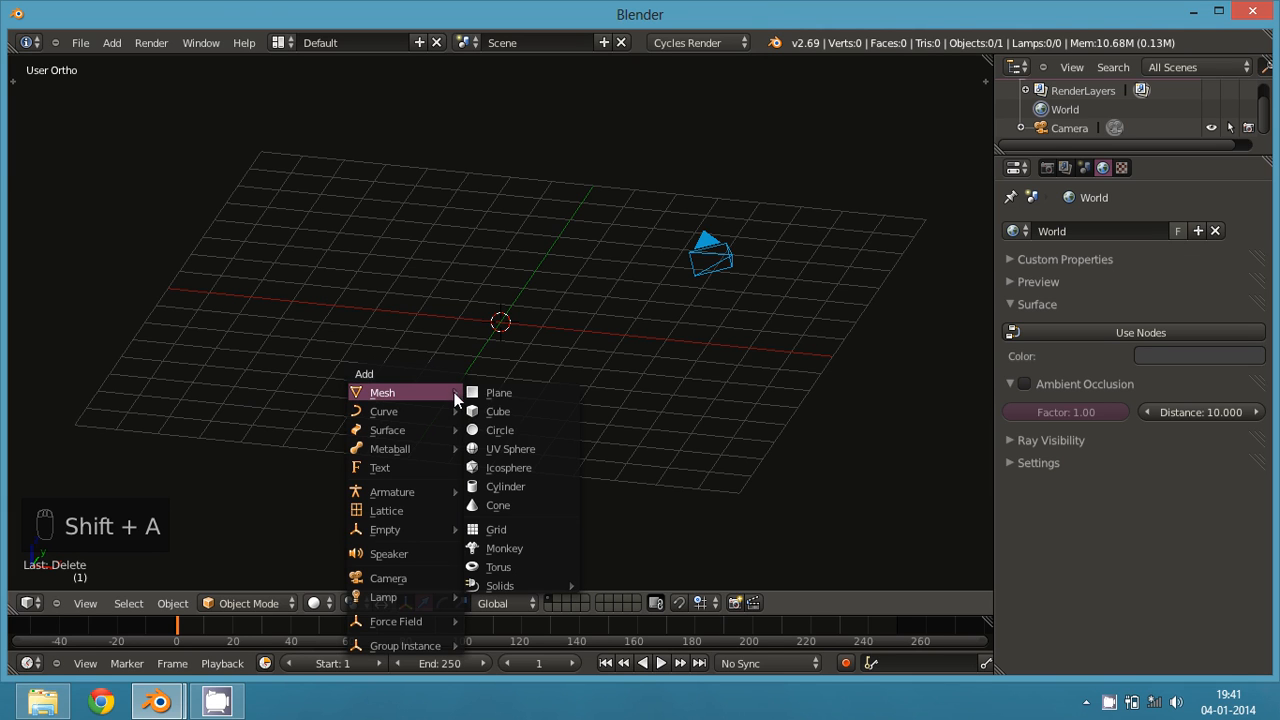
click(510, 448)
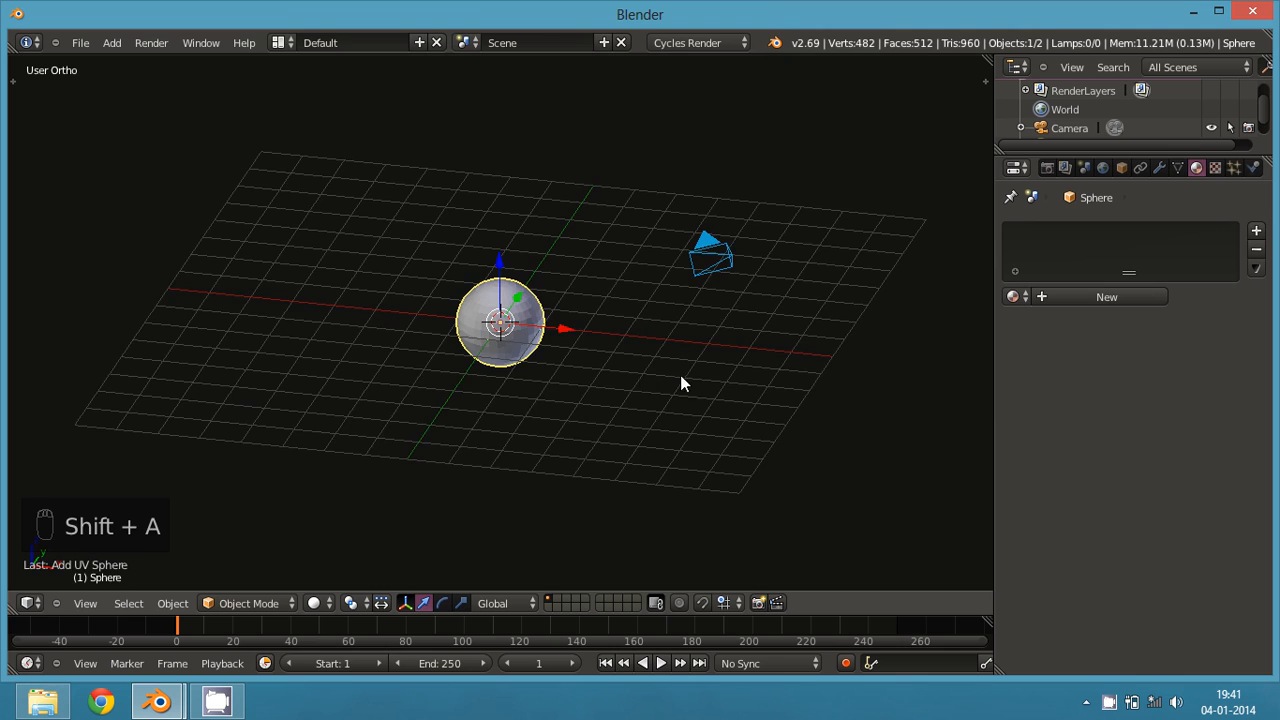
middle_drag(680, 378, 778, 358)
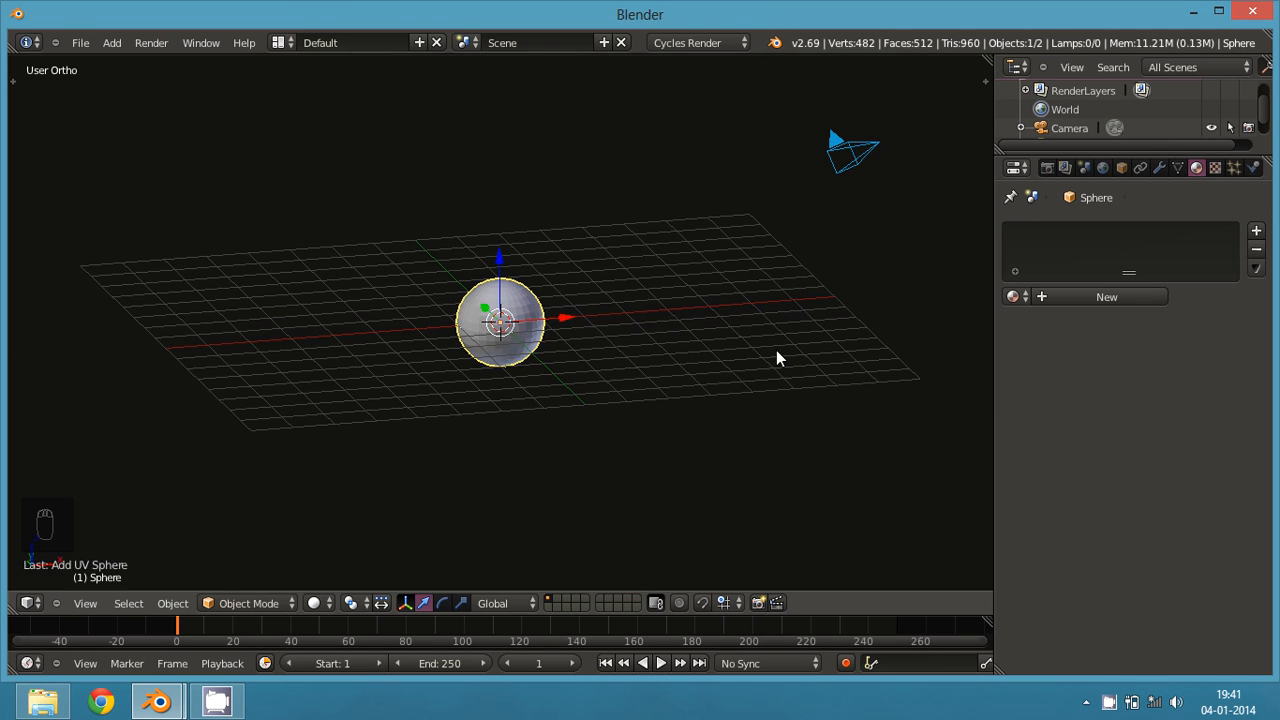
- Add a Subdivision Surface modifier to the sphere and set its shading to smooth
click(1162, 170)
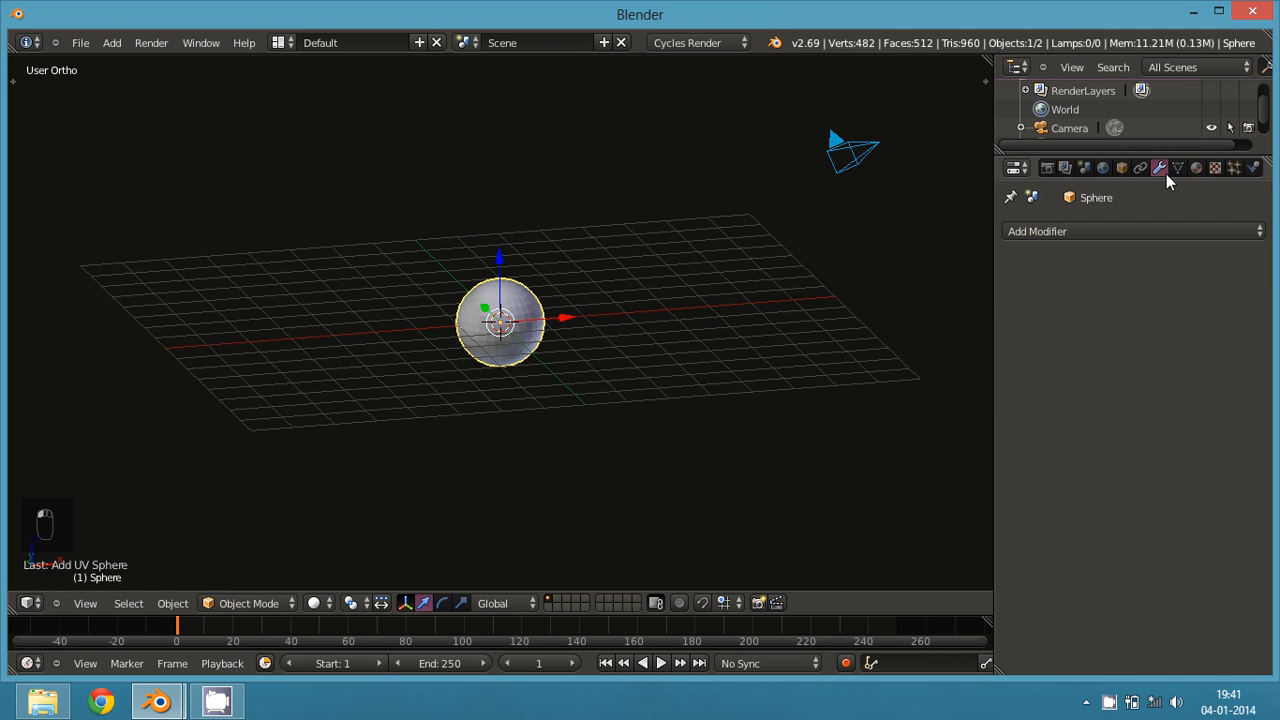
click(1132, 232)
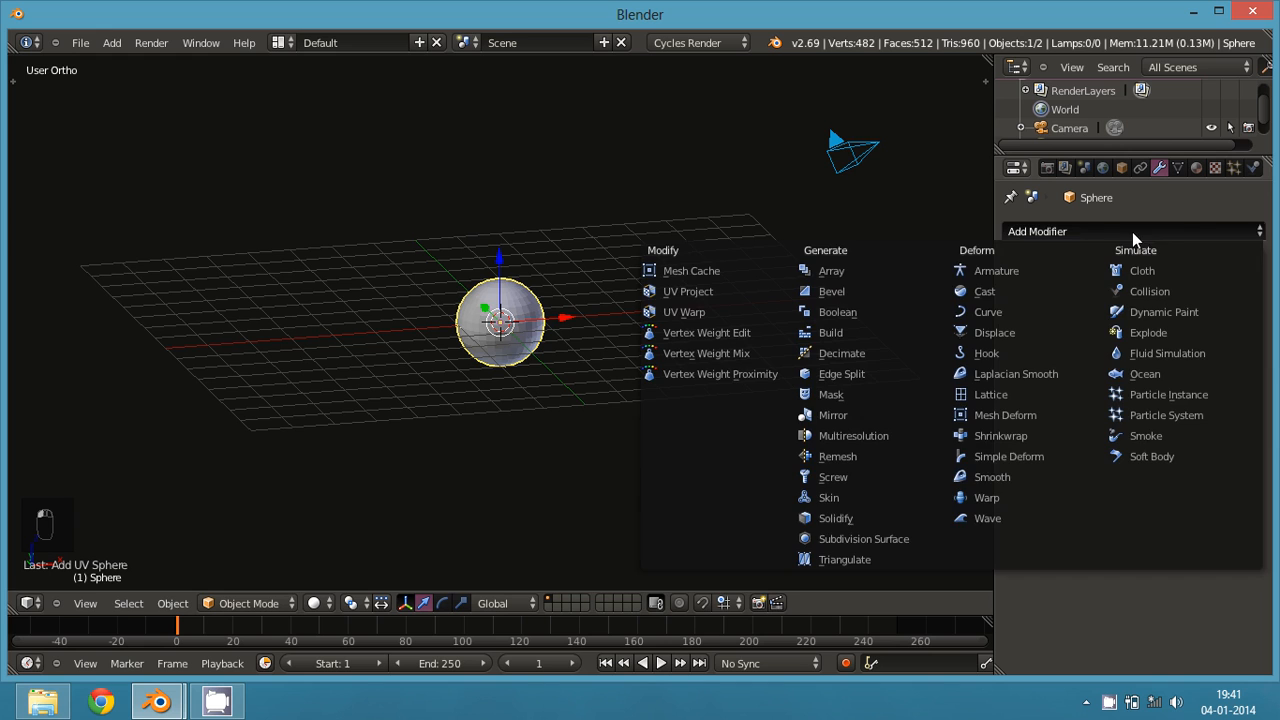
click(935, 539)
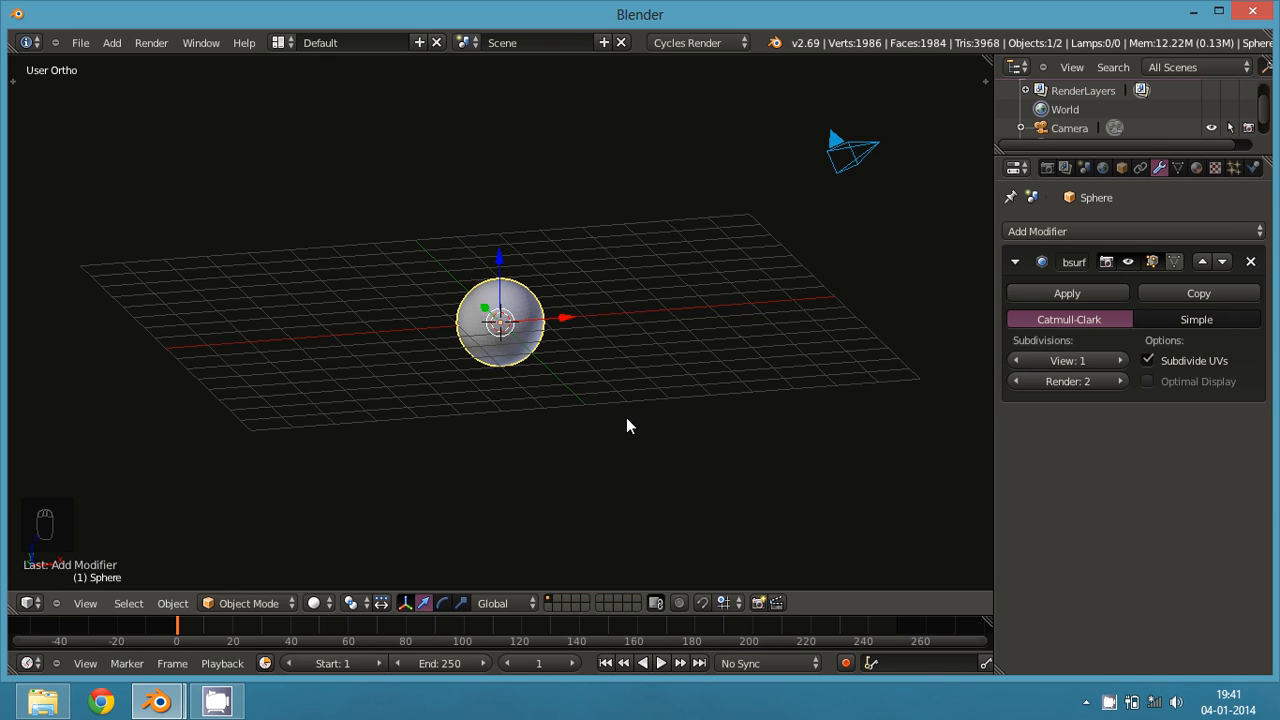
key(t)
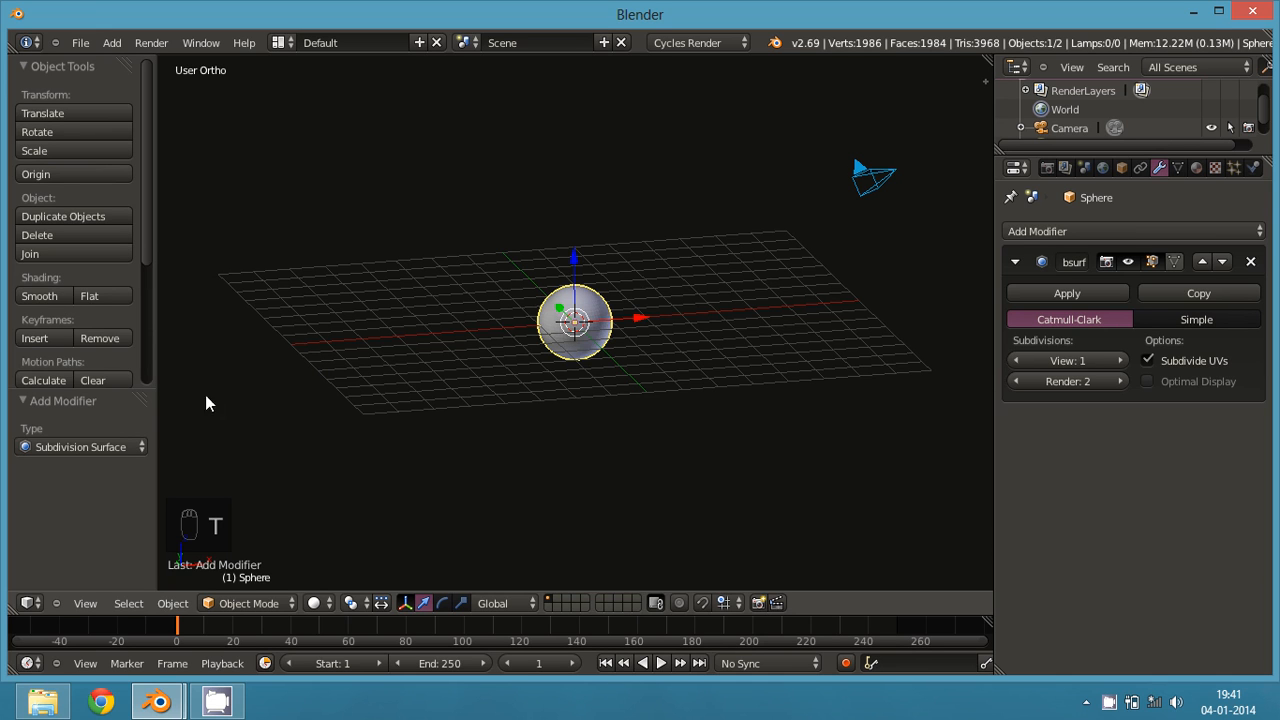
click(51, 296)
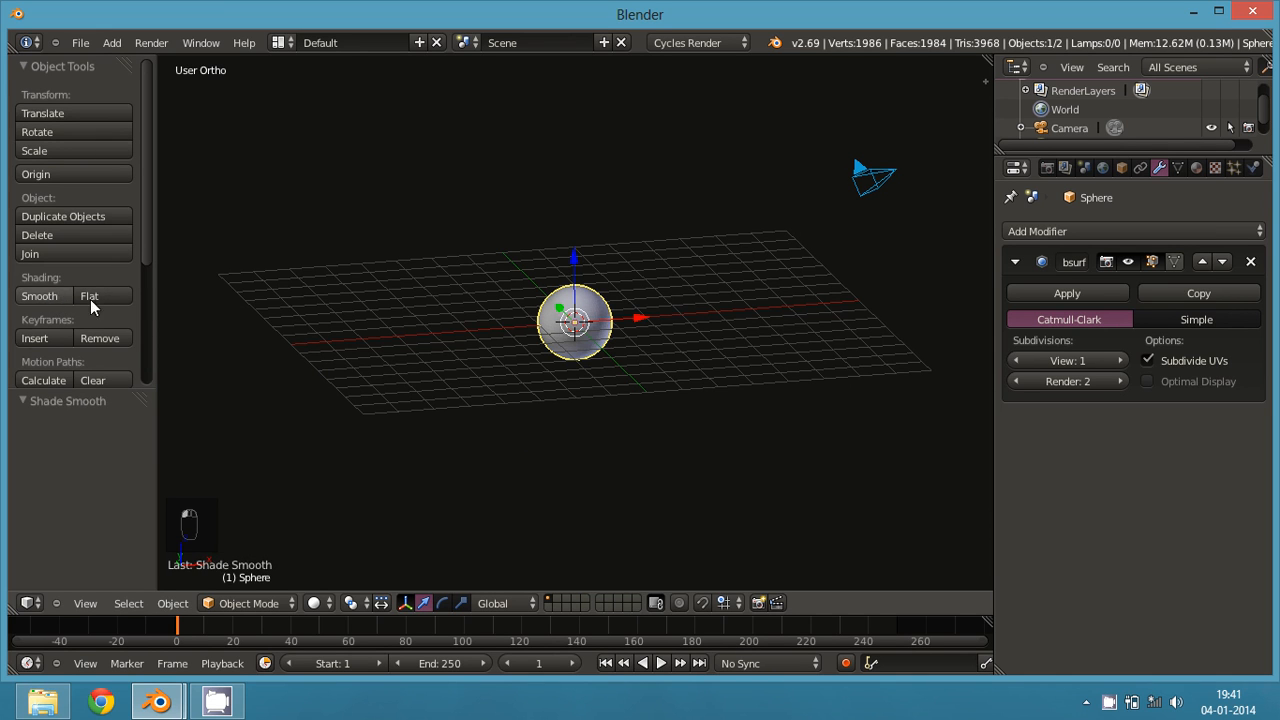
key(t)
middle_drag(646, 289, 770, 325)
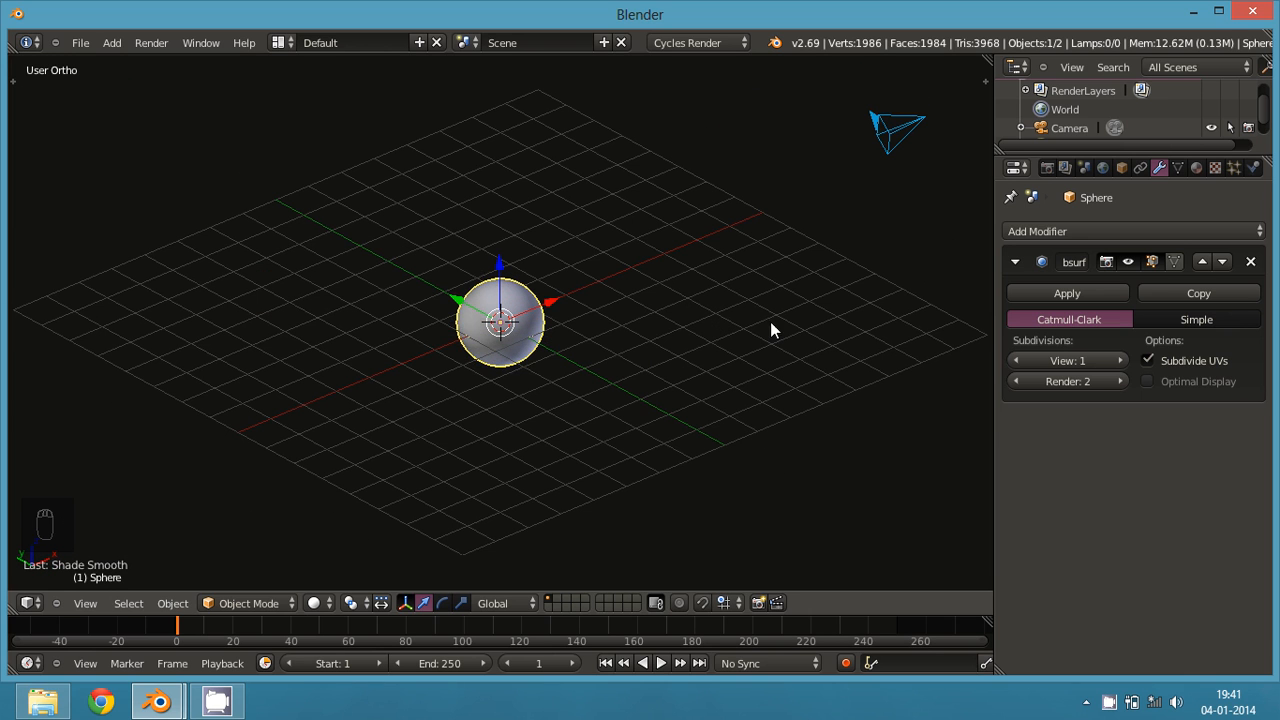
- Create a new material for the sphere and look through its surface shader choices
click(1196, 168)
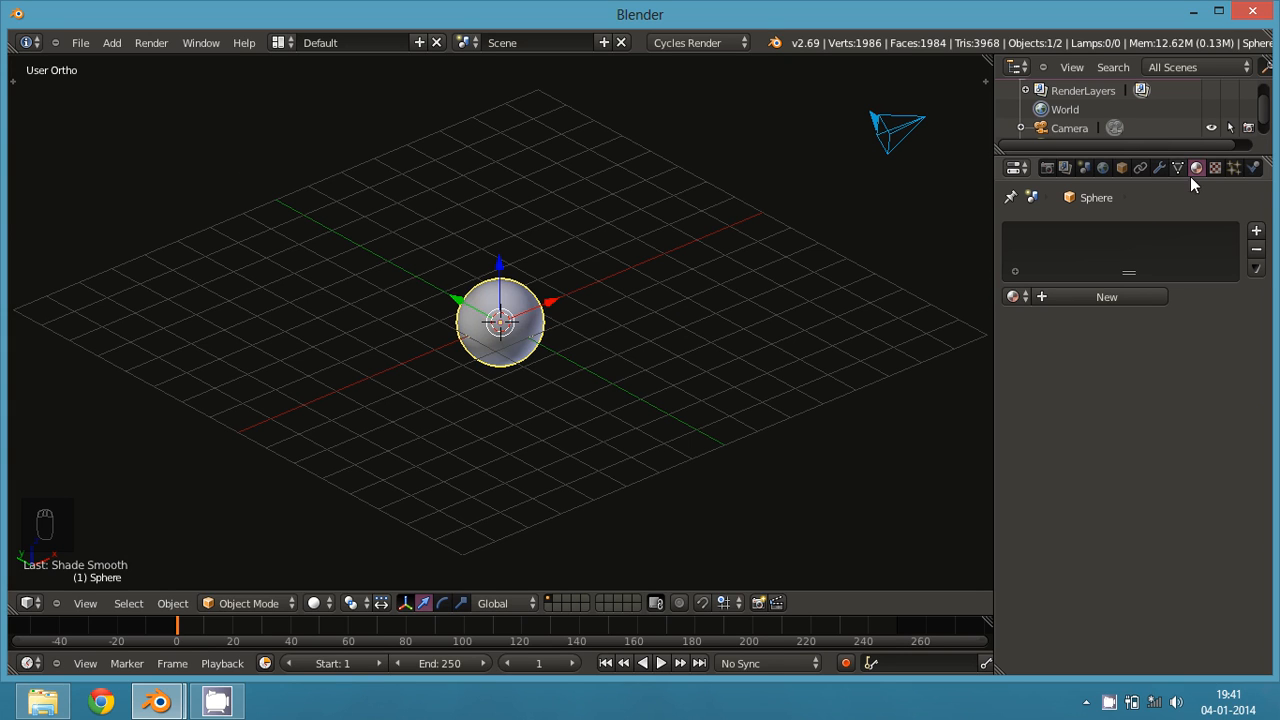
click(1112, 299)
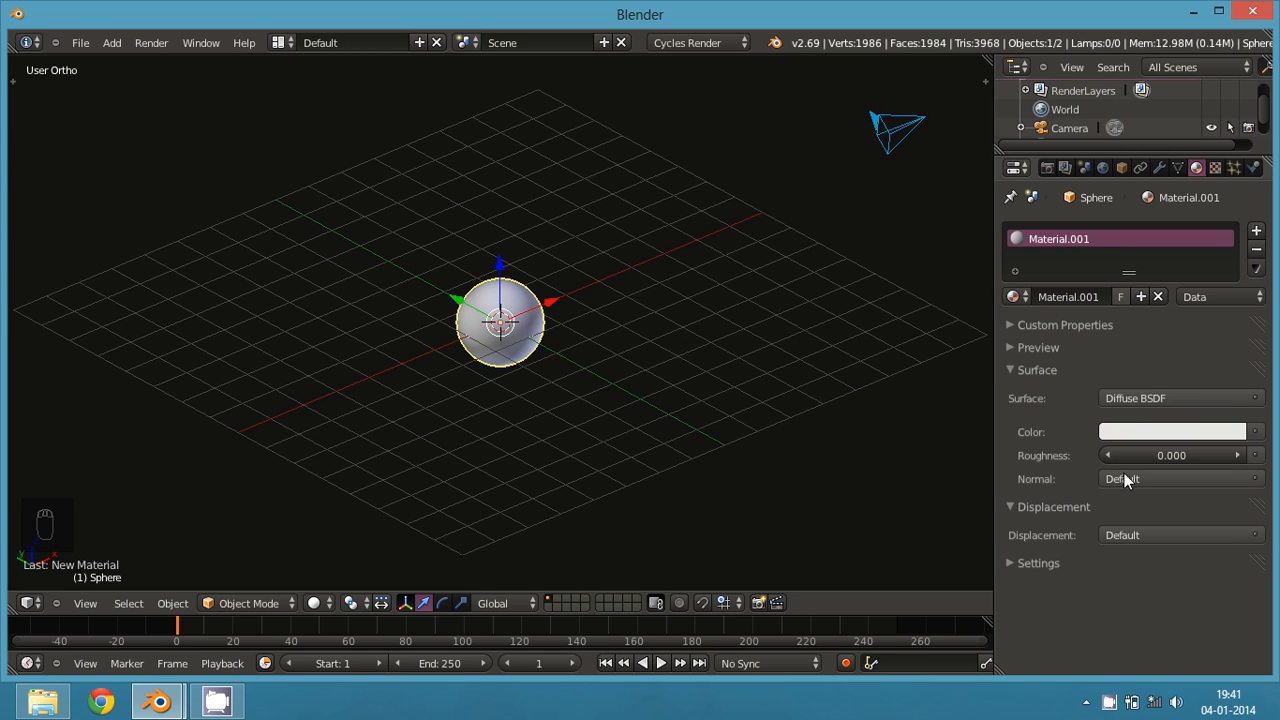
click(1216, 398)
click(1041, 264)
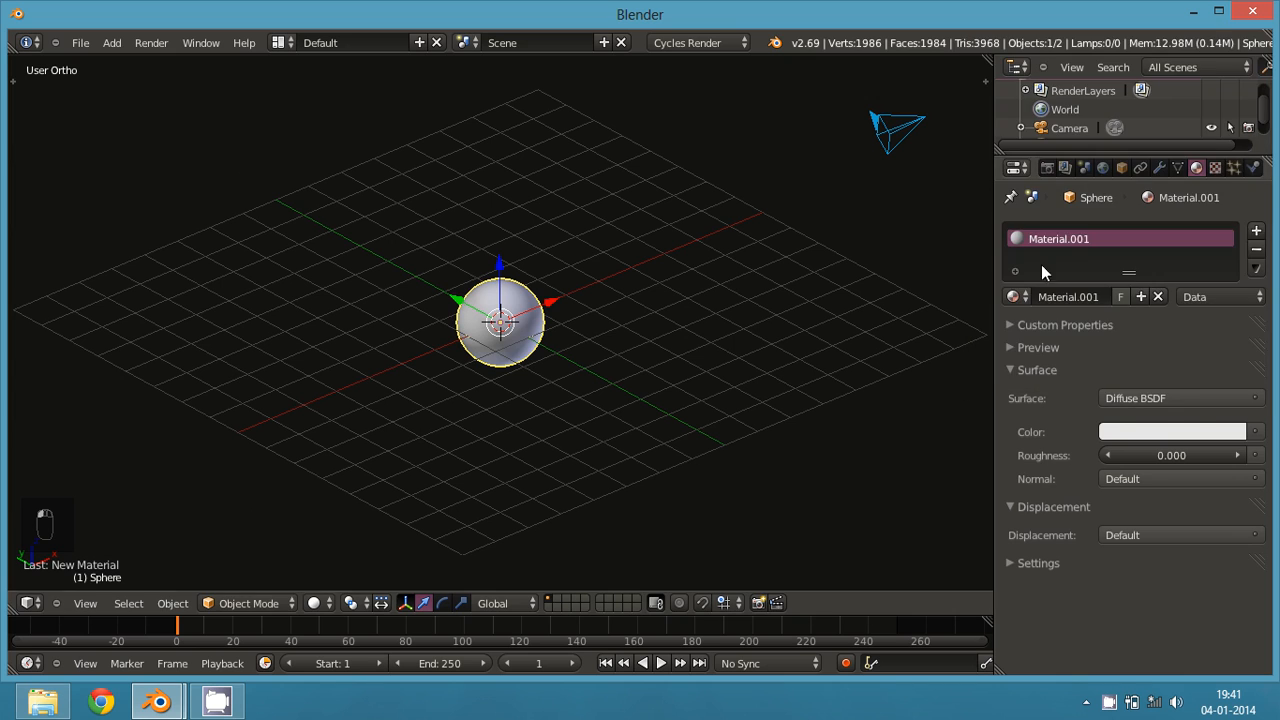
click(1208, 398)
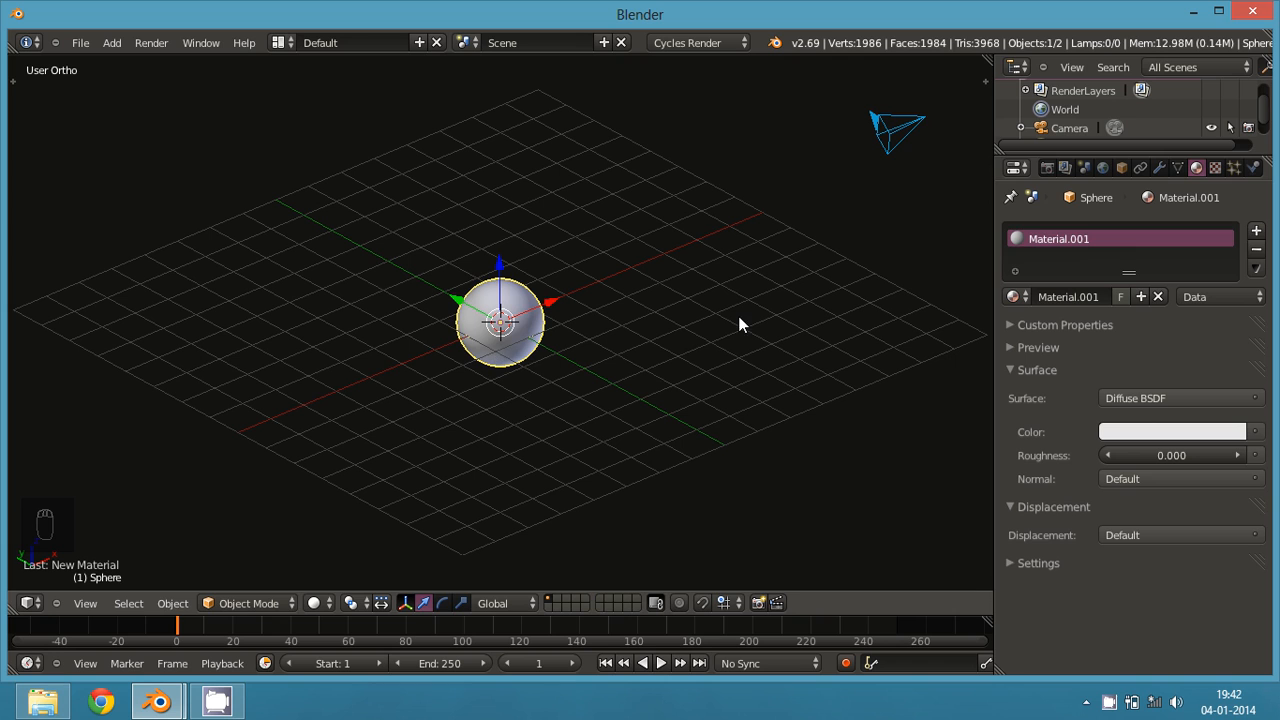
click(1110, 400)
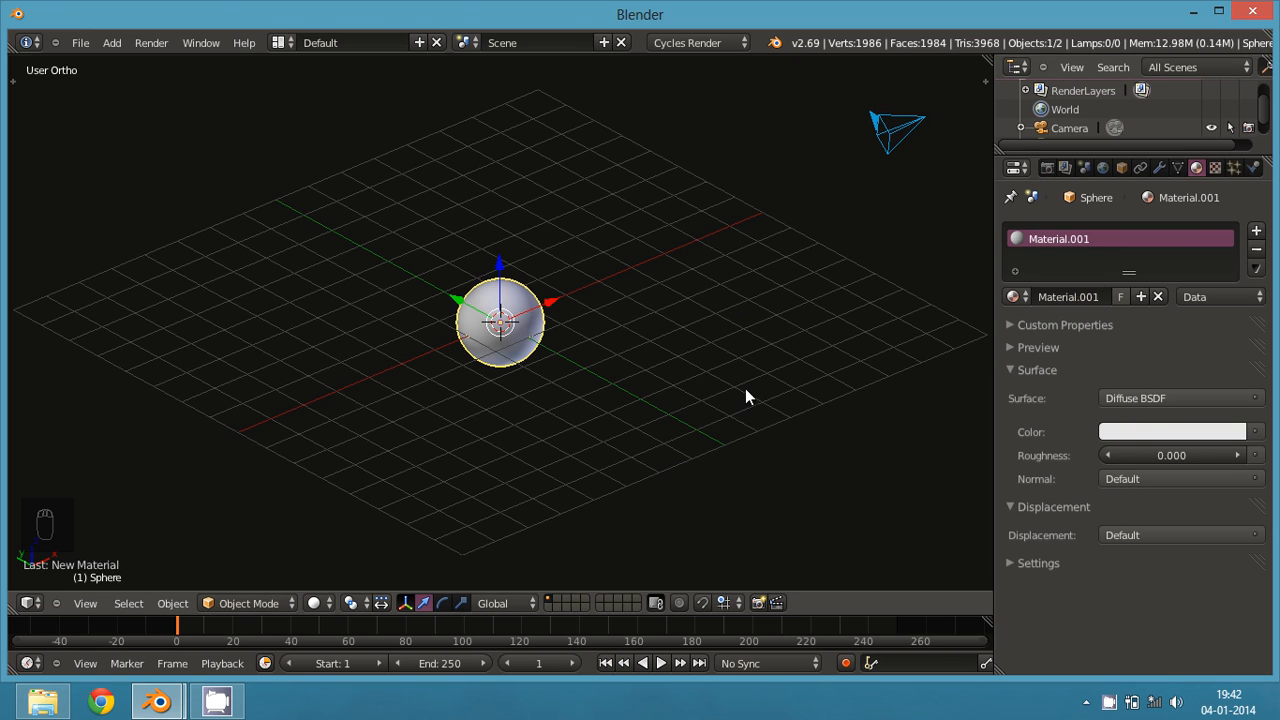
- Split the 3D view into two side-by-side areas and make the wider one a Node Editor for the sphere's material
scroll(746, 392, down, 3)
scroll(747, 401, up, 3)
middle_drag(748, 405, 697, 401)
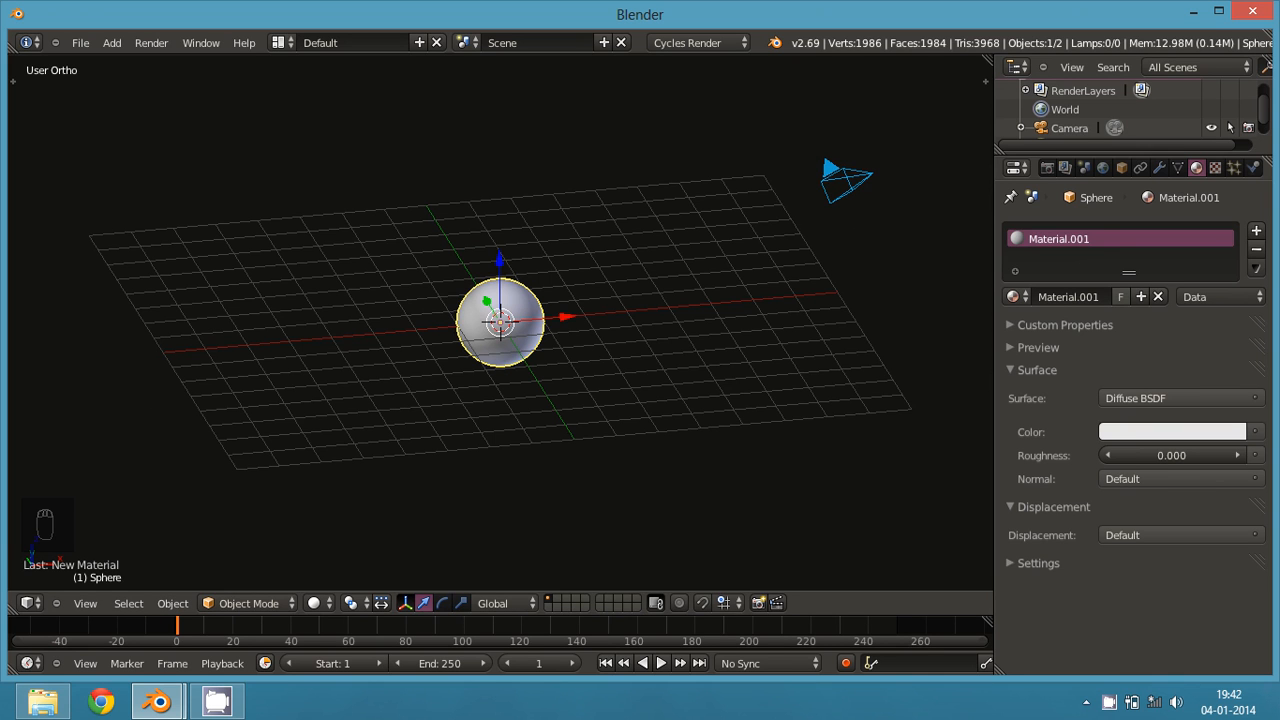
drag(986, 60, 410, 110)
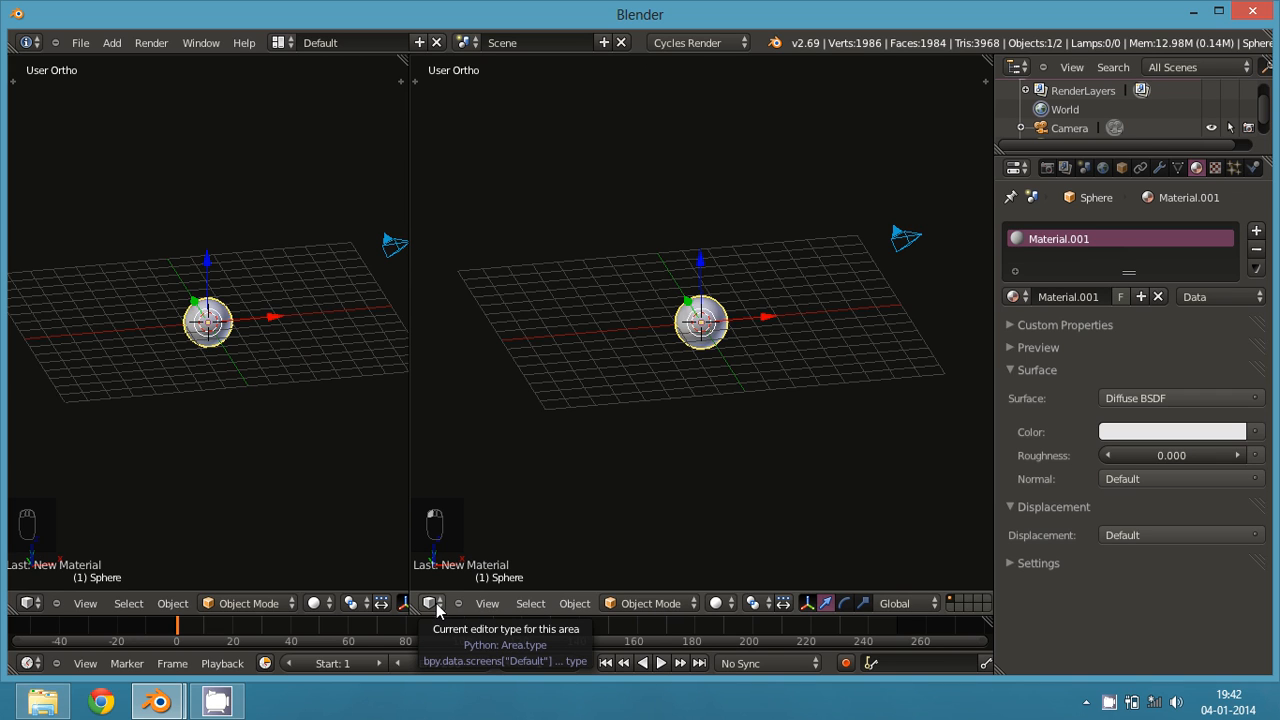
click(433, 603)
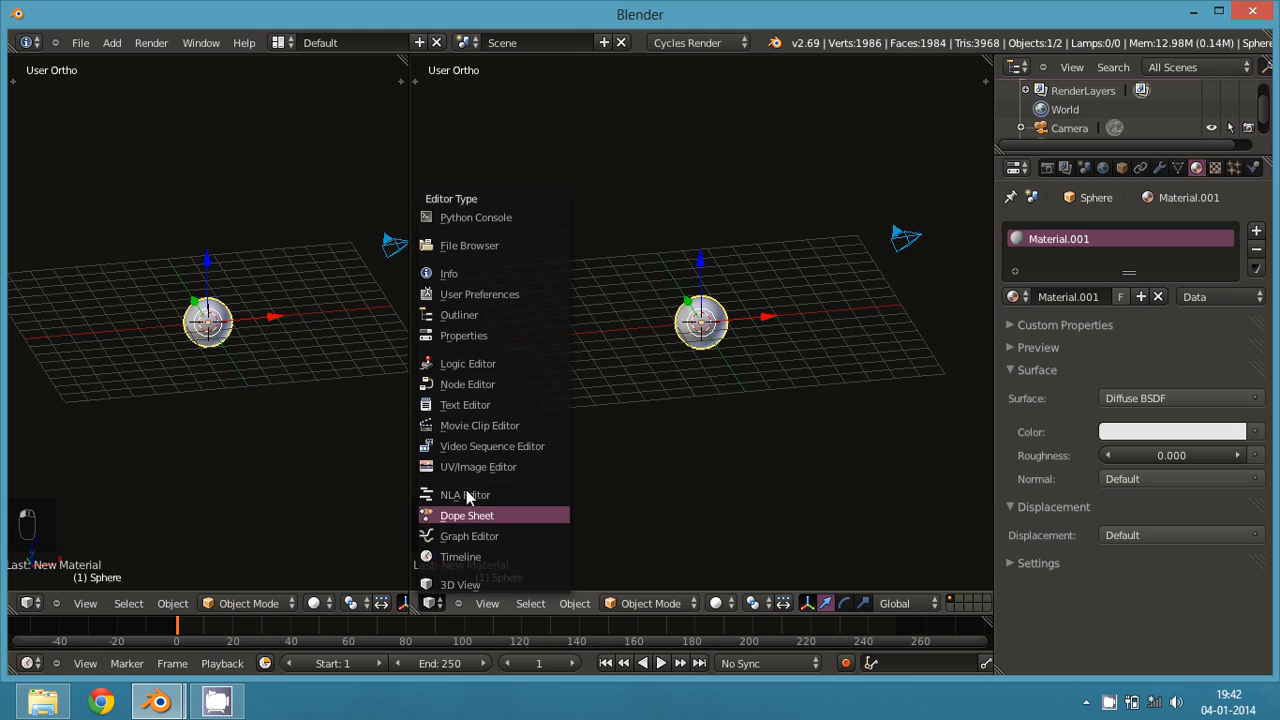
click(466, 386)
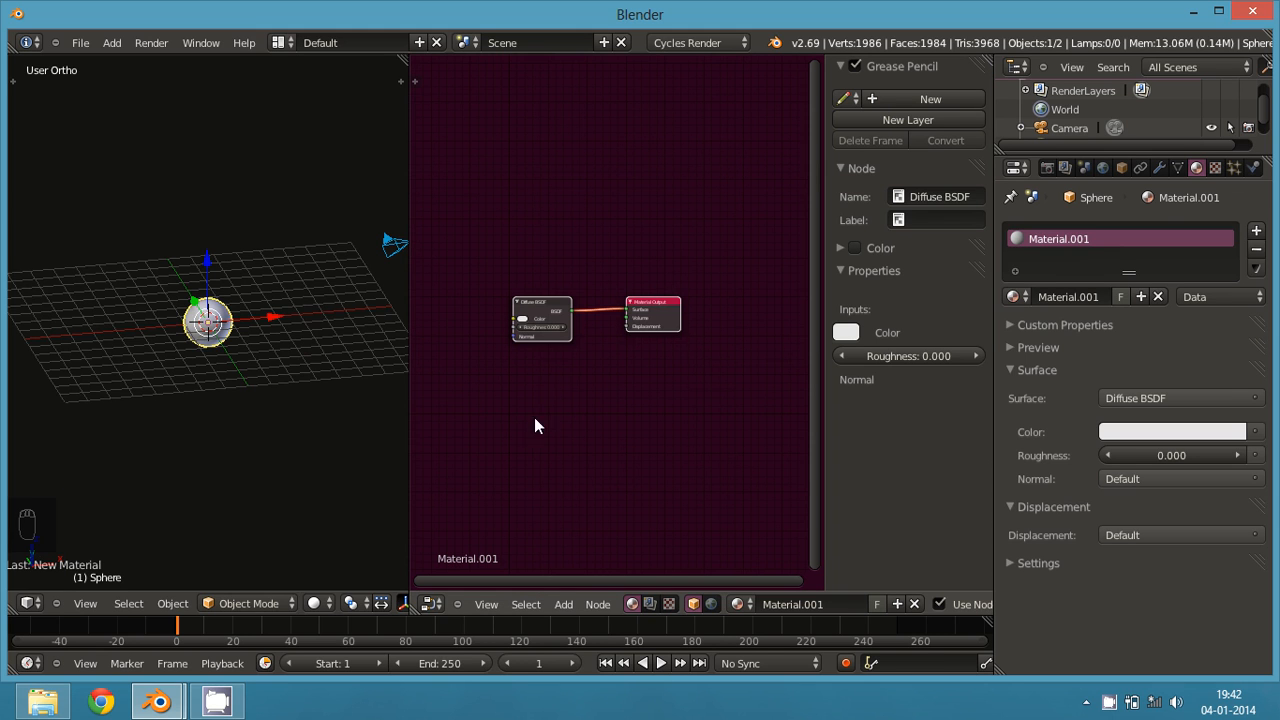
scroll(586, 405, up, 2)
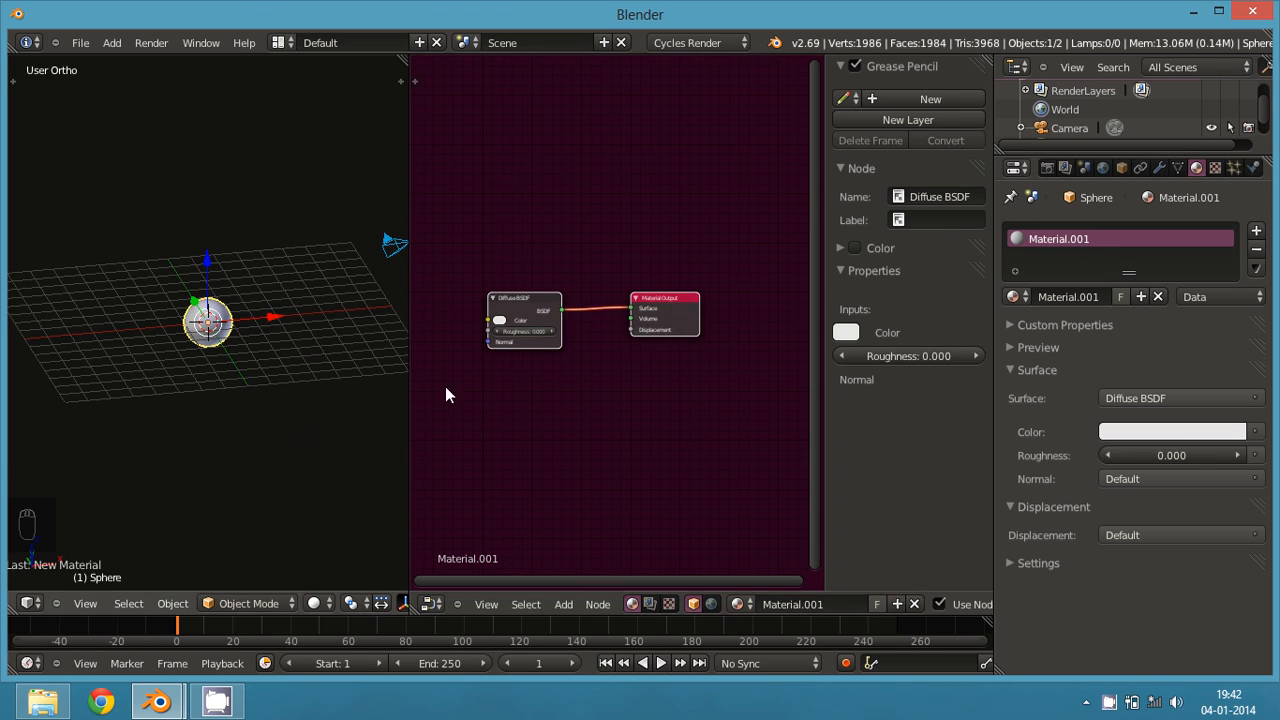
scroll(222, 396, up, 1)
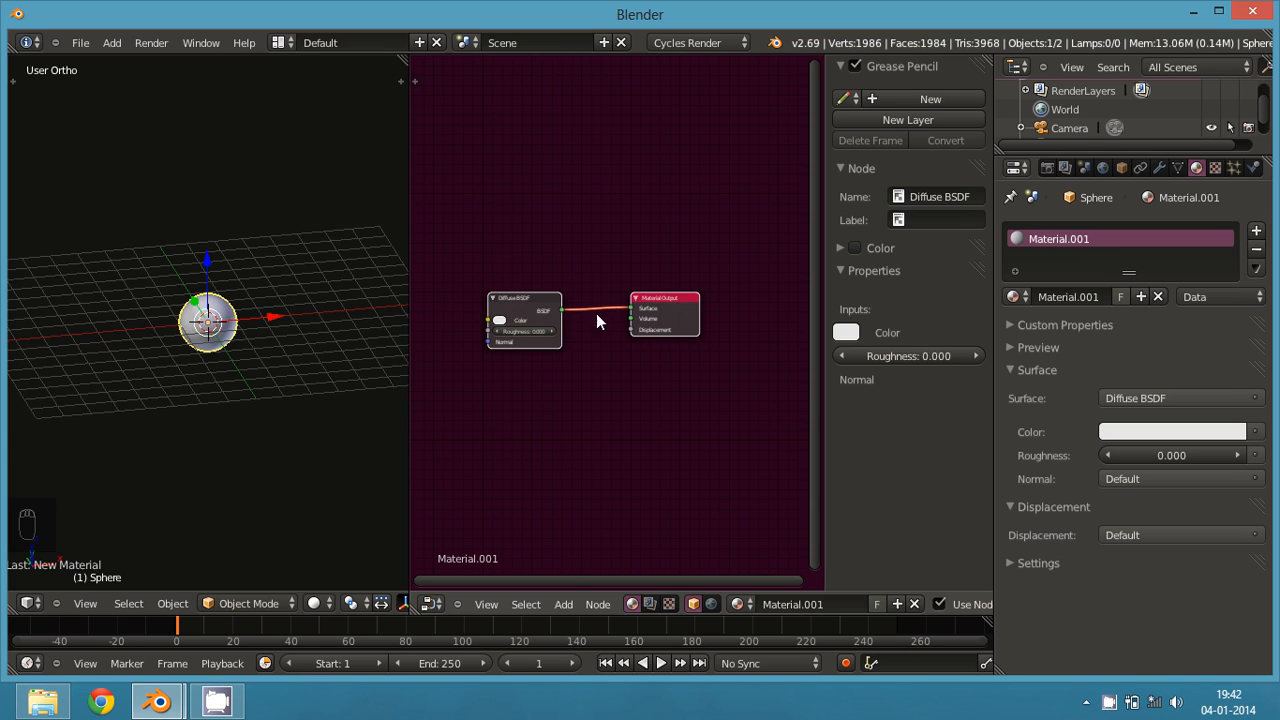
- Move the Material Output node farther away from the Diffuse BSDF node
click(680, 305)
drag(705, 297, 784, 291)
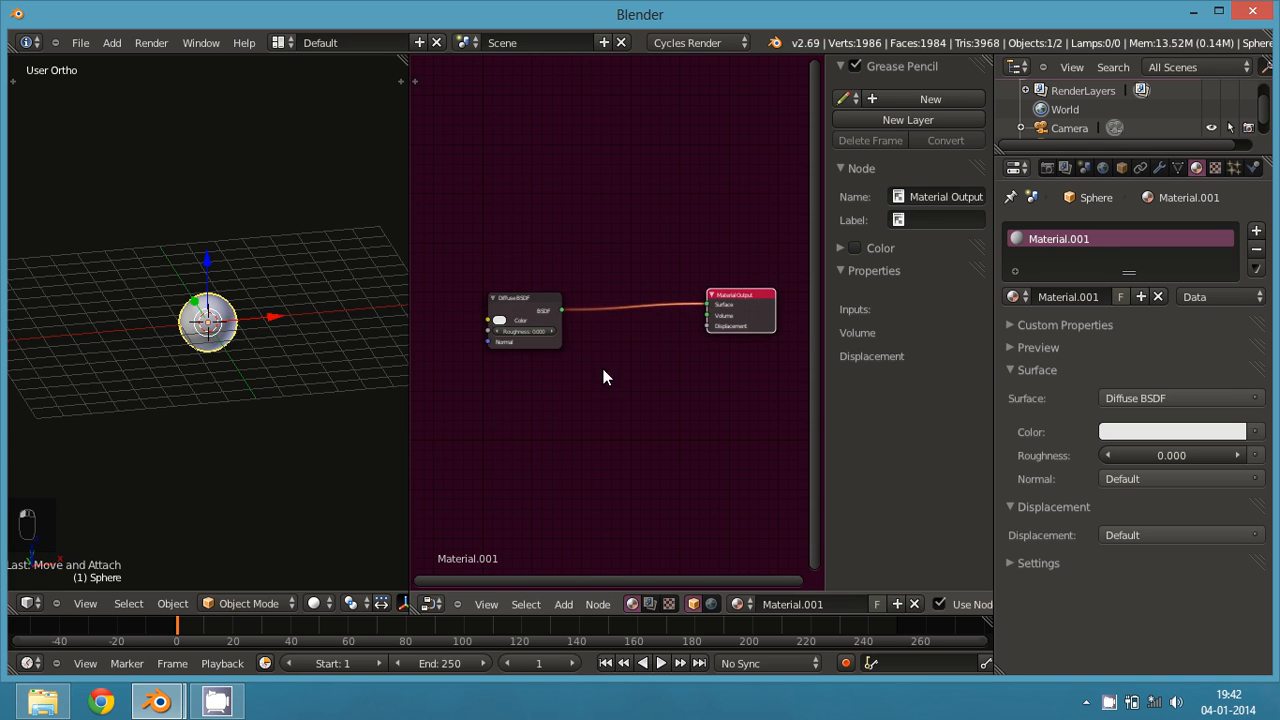
scroll(600, 365, up, 1)
click(507, 298)
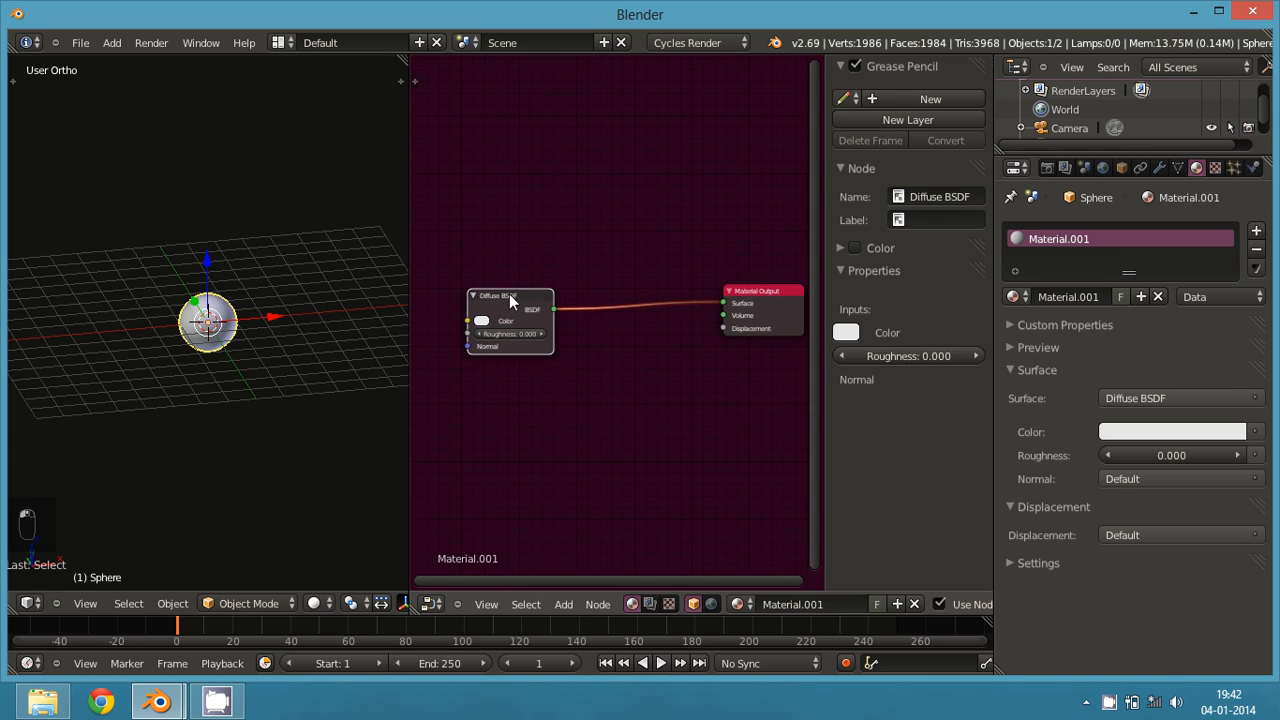
click(762, 293)
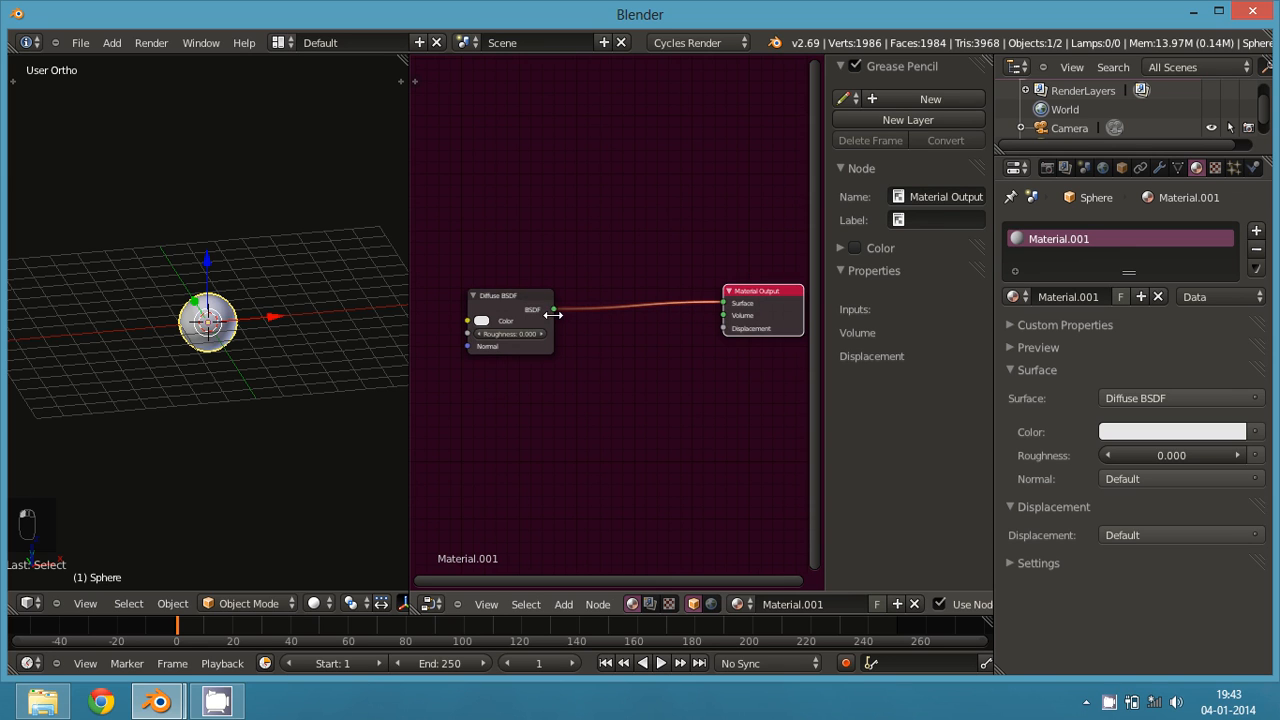
- Link the Diffuse BSDF node's BSDF output to the Volume input of the Material Output node as well
scroll(606, 349, up, 1)
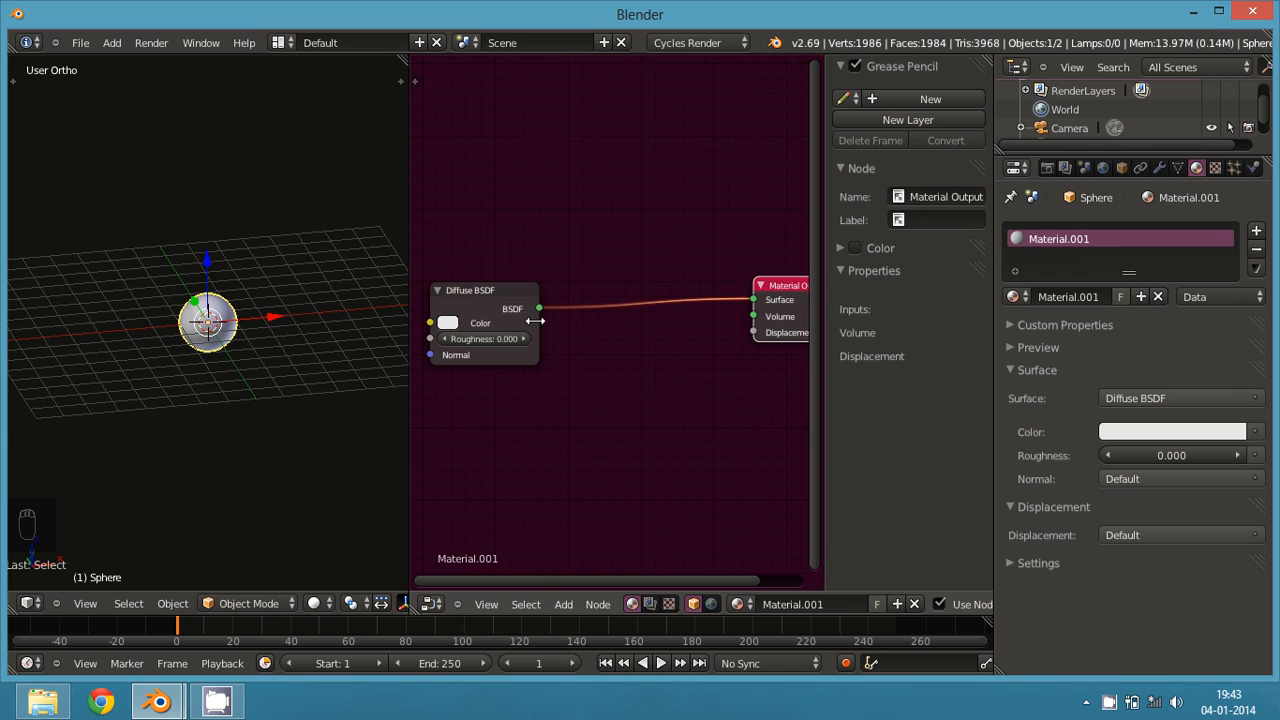
drag(641, 579, 702, 580)
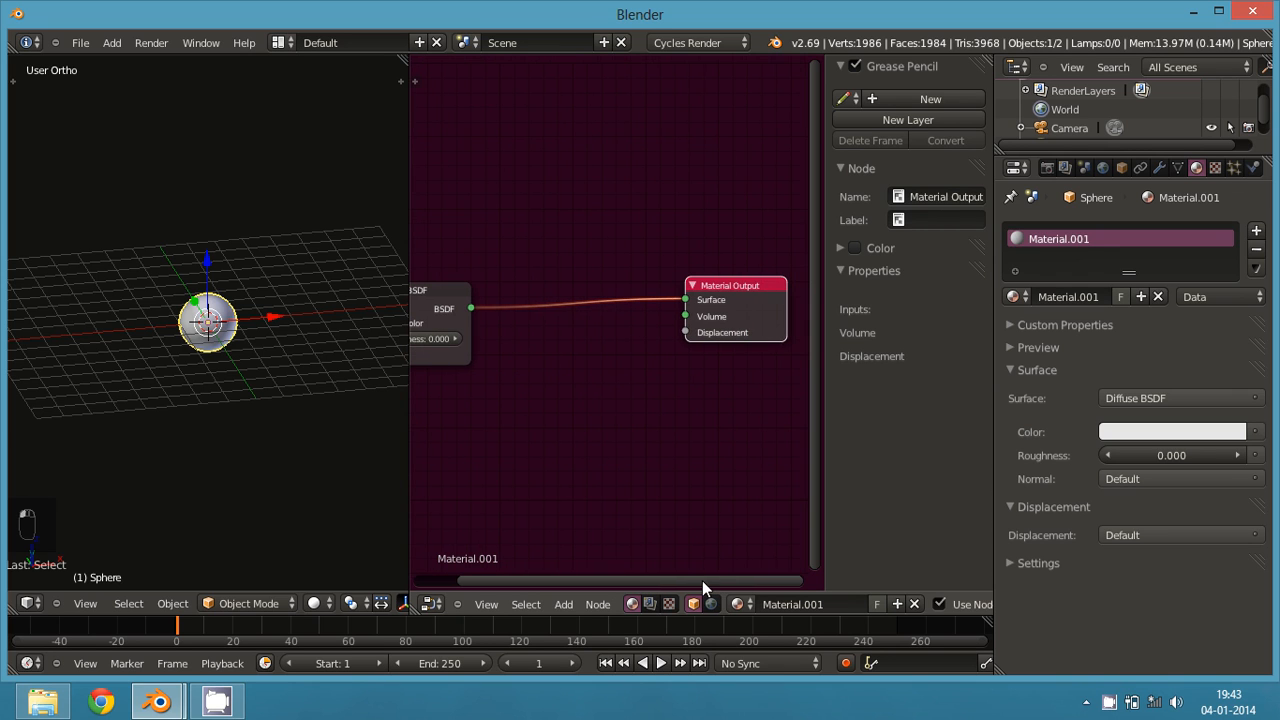
drag(575, 578, 564, 578)
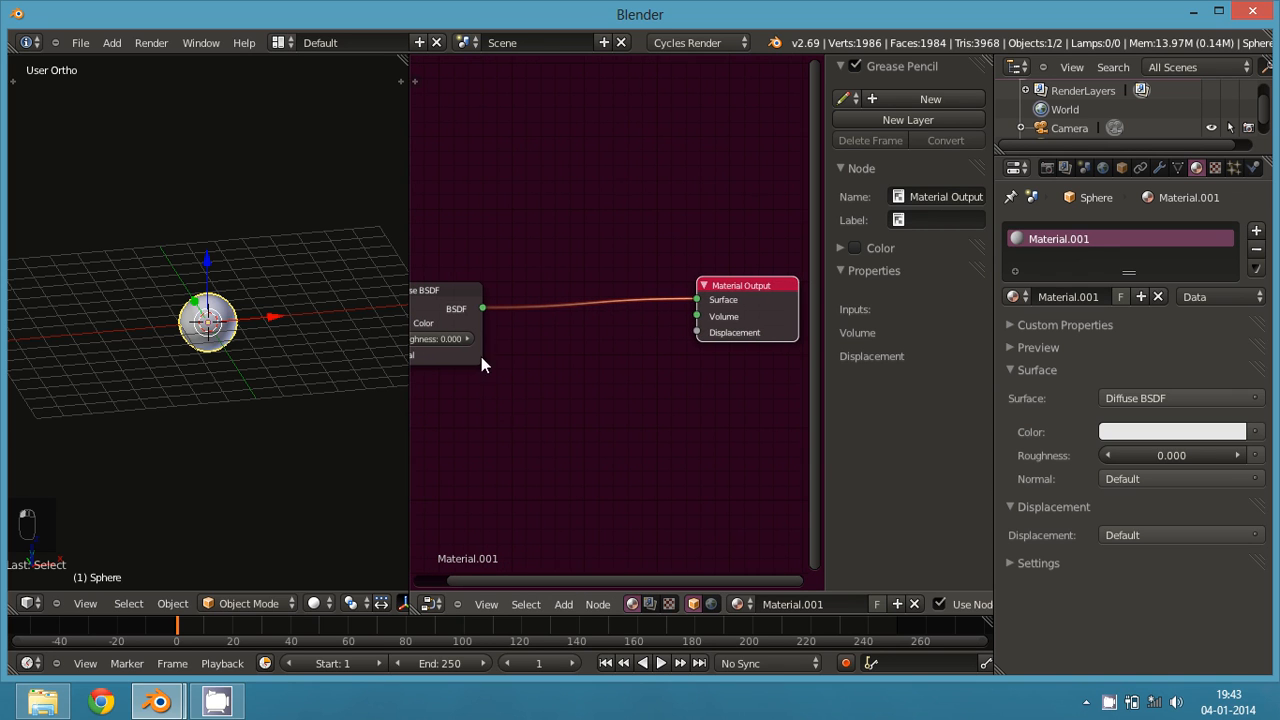
drag(481, 309, 698, 298)
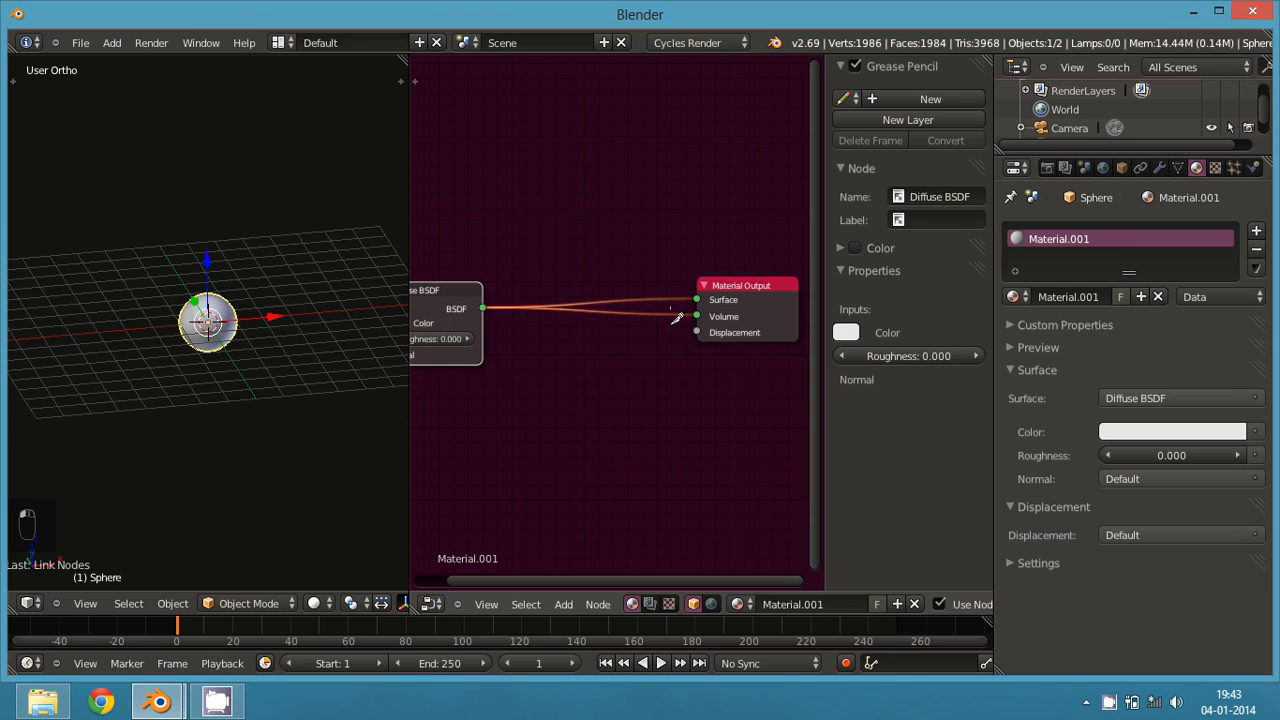
- Cut the link into the Material Output's Volume input and move the Diffuse BSDF node higher in the node tree
ctrl+right_drag(674, 308, 640, 358)
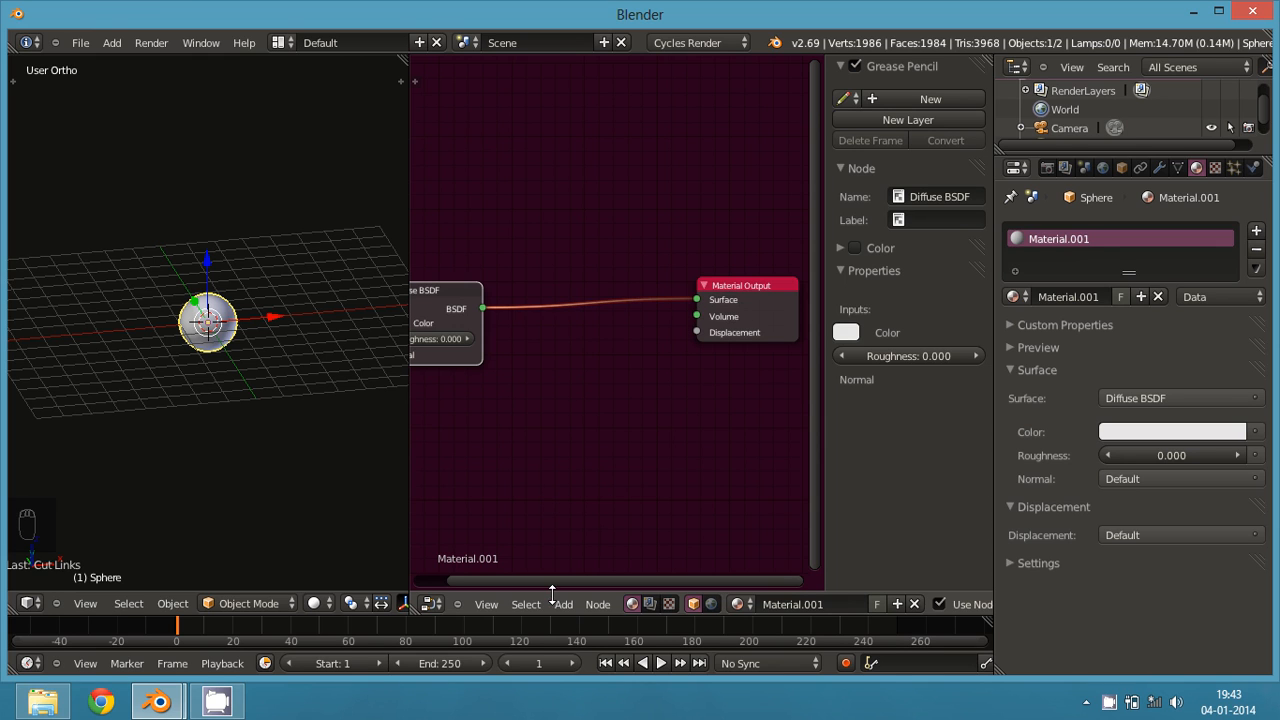
drag(575, 580, 533, 586)
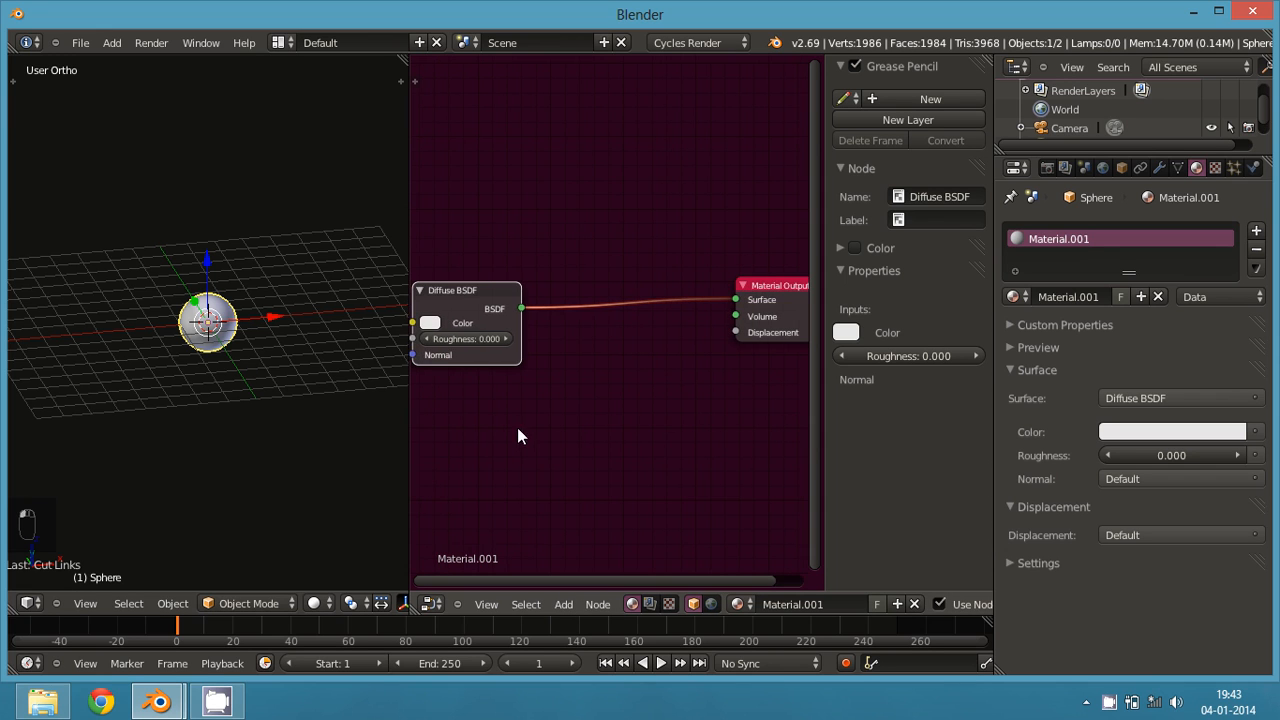
scroll(570, 437, down, 2)
scroll(572, 468, up, 2)
drag(495, 287, 497, 208)
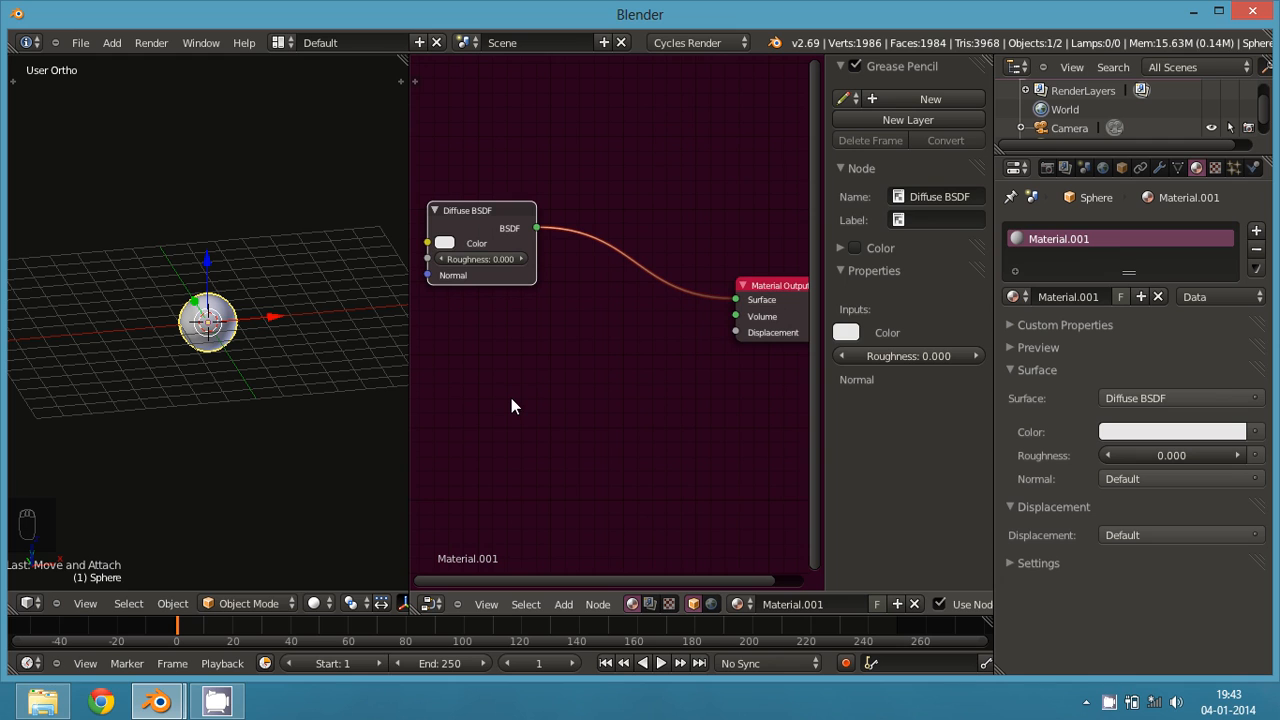
- Add a Glossy BSDF shader node and place it directly beneath the Diffuse BSDF node
key(shift+a)
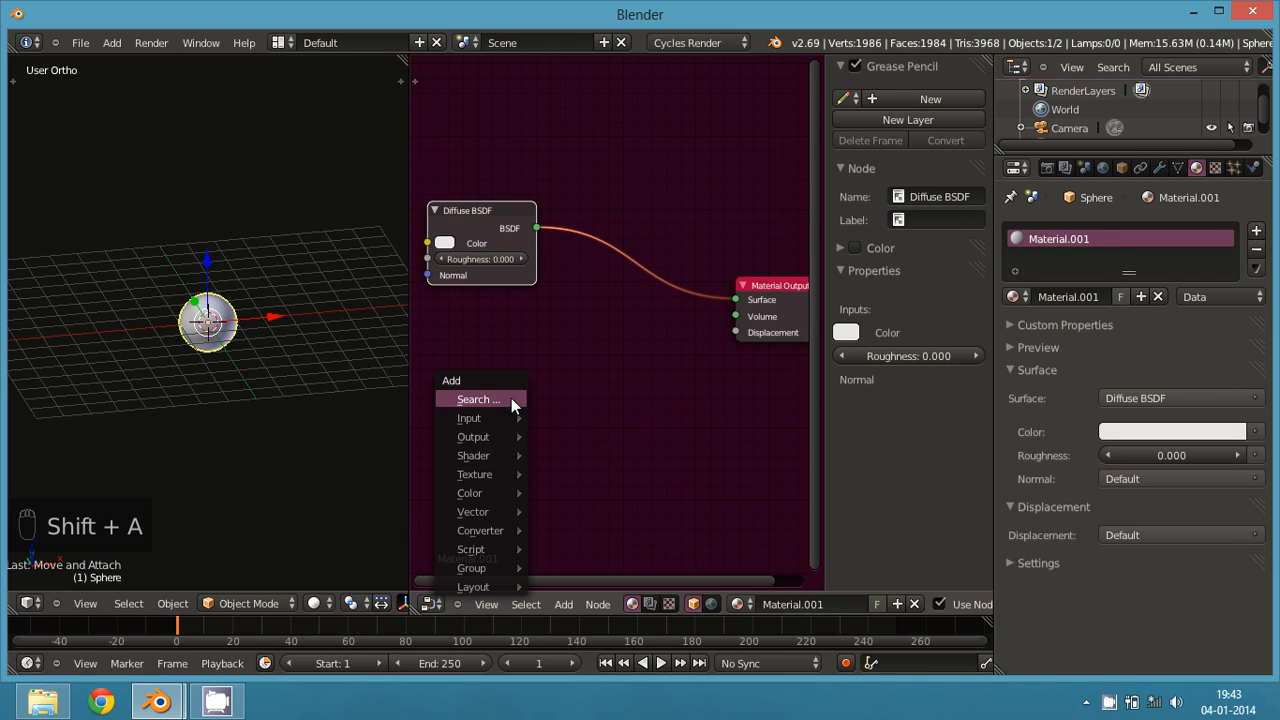
mouse_move(497, 459)
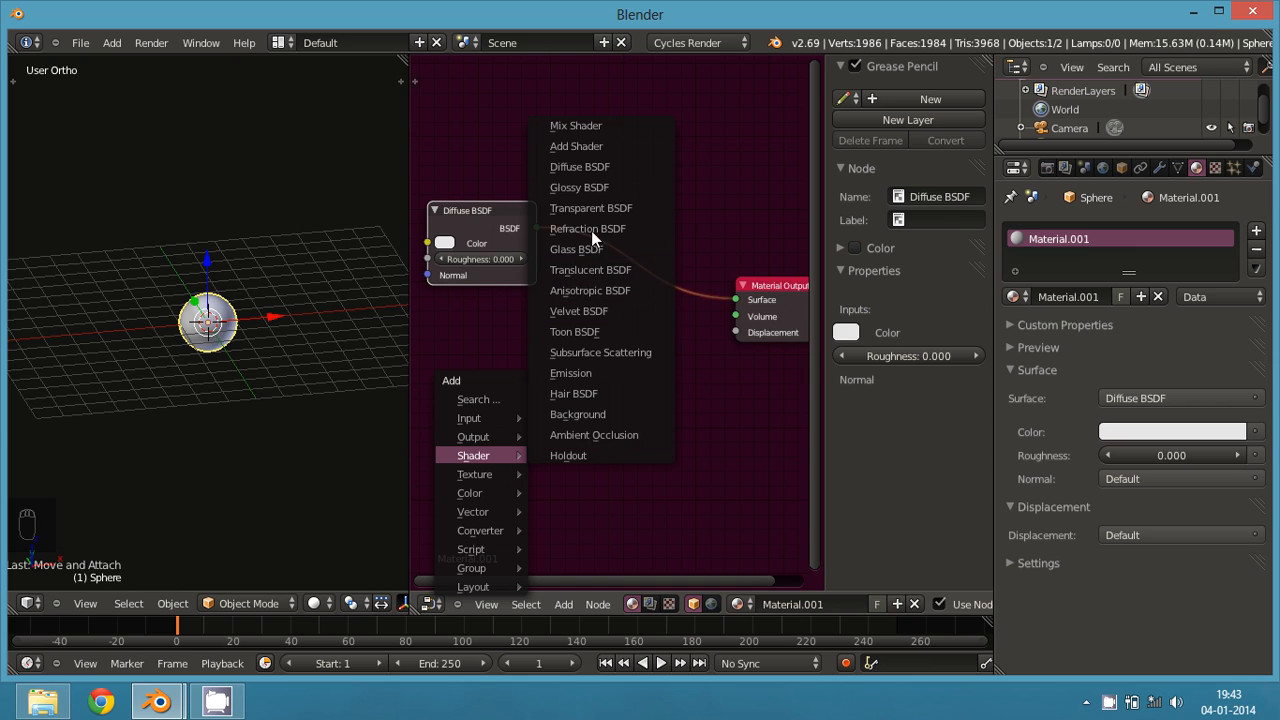
click(594, 191)
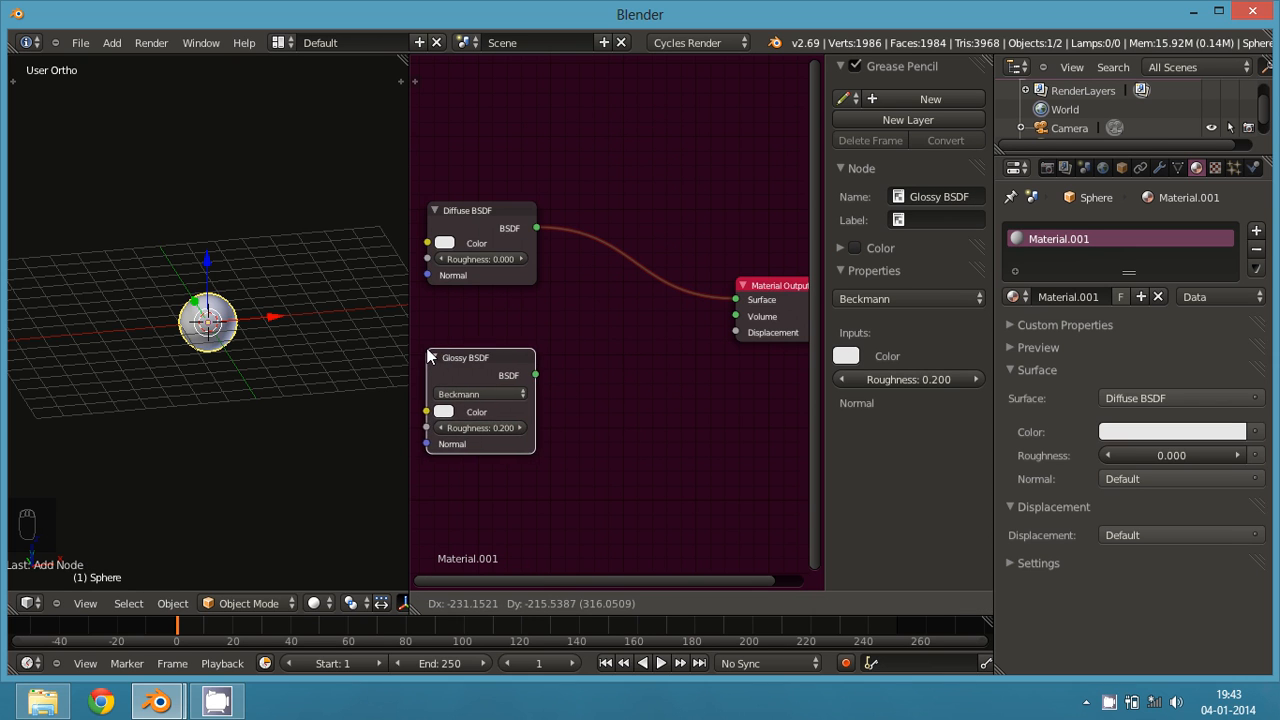
click(428, 354)
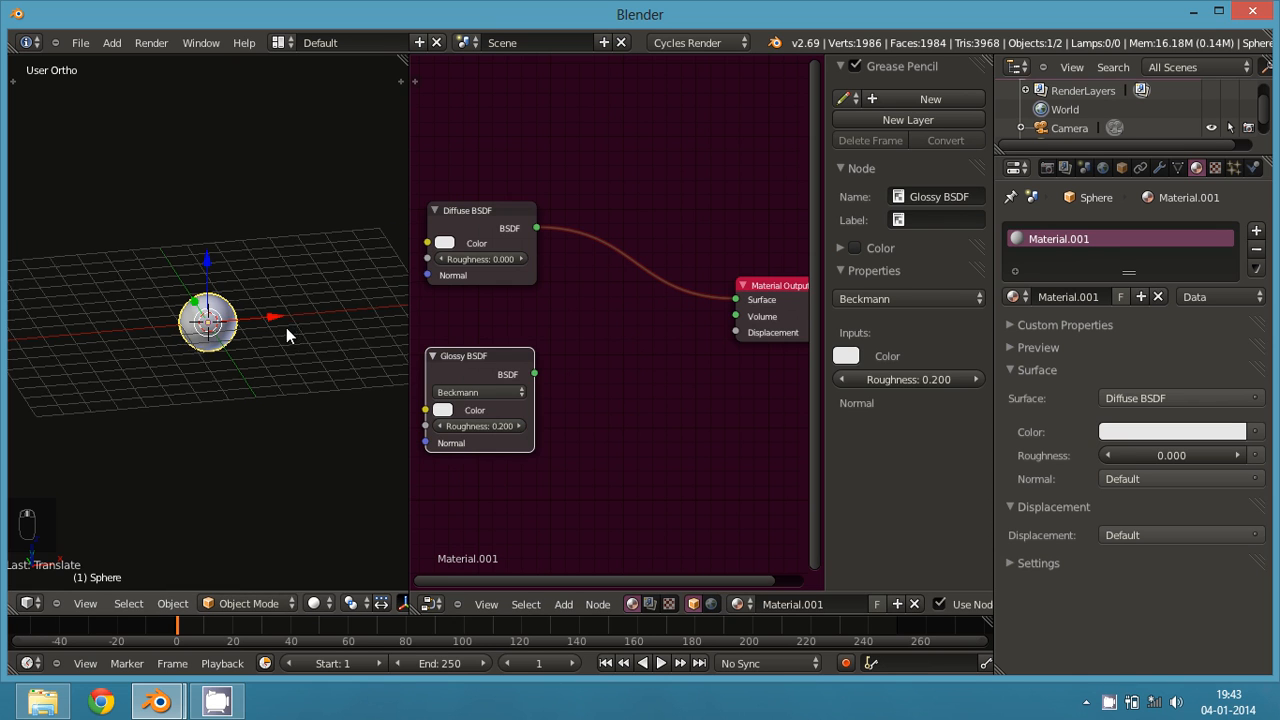
- Widen the 3D view and, in front view, add a Sun lamp to the scene
middle_drag(286, 334, 243, 314)
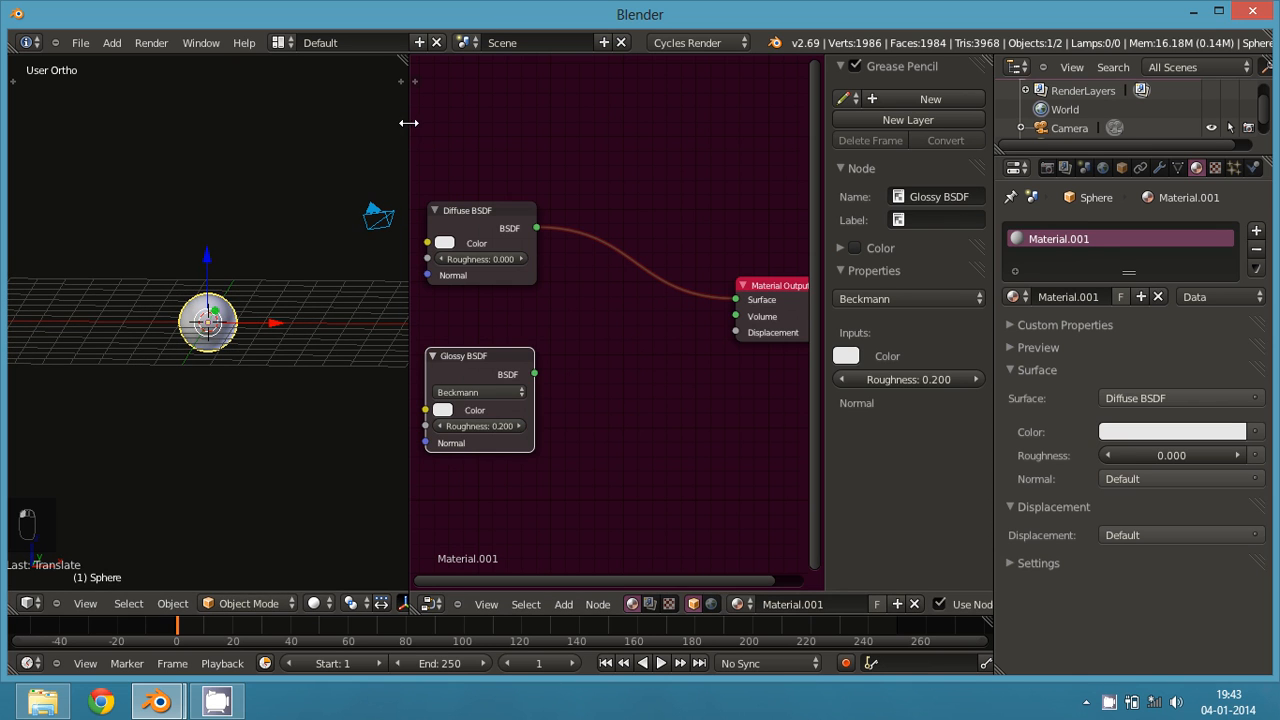
drag(409, 120, 688, 200)
key(KP_1)
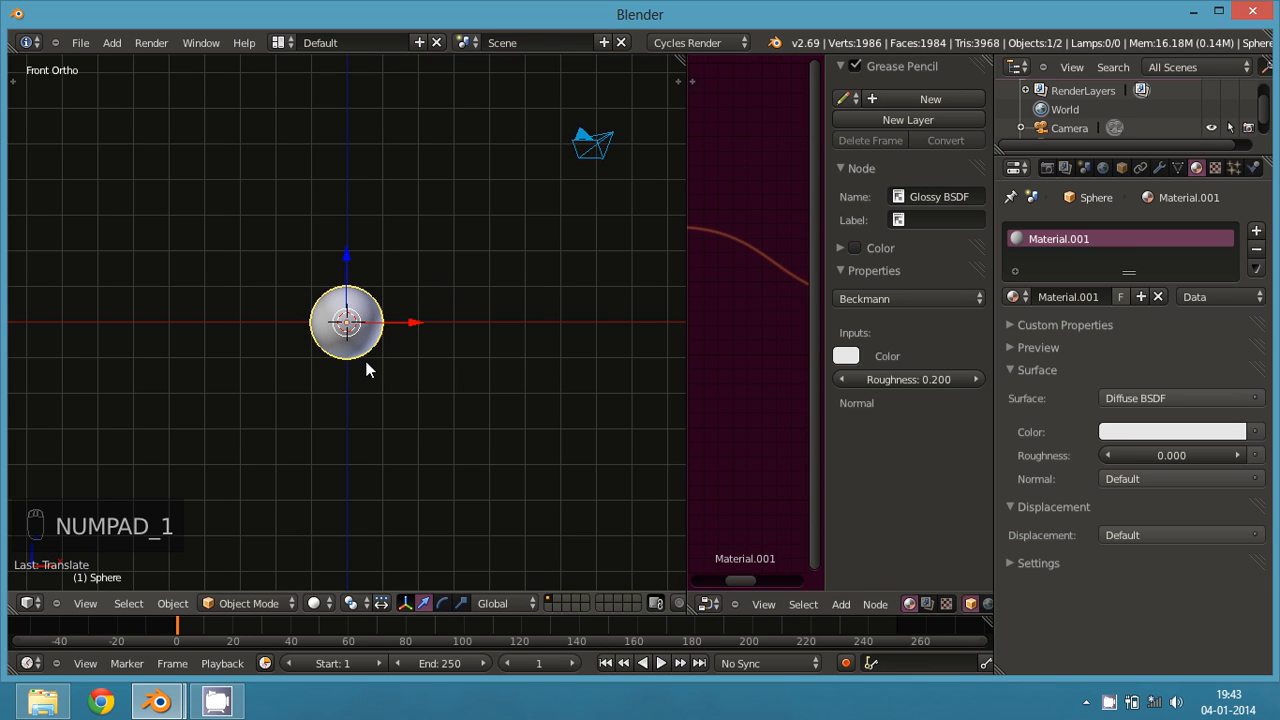
key(shift+a)
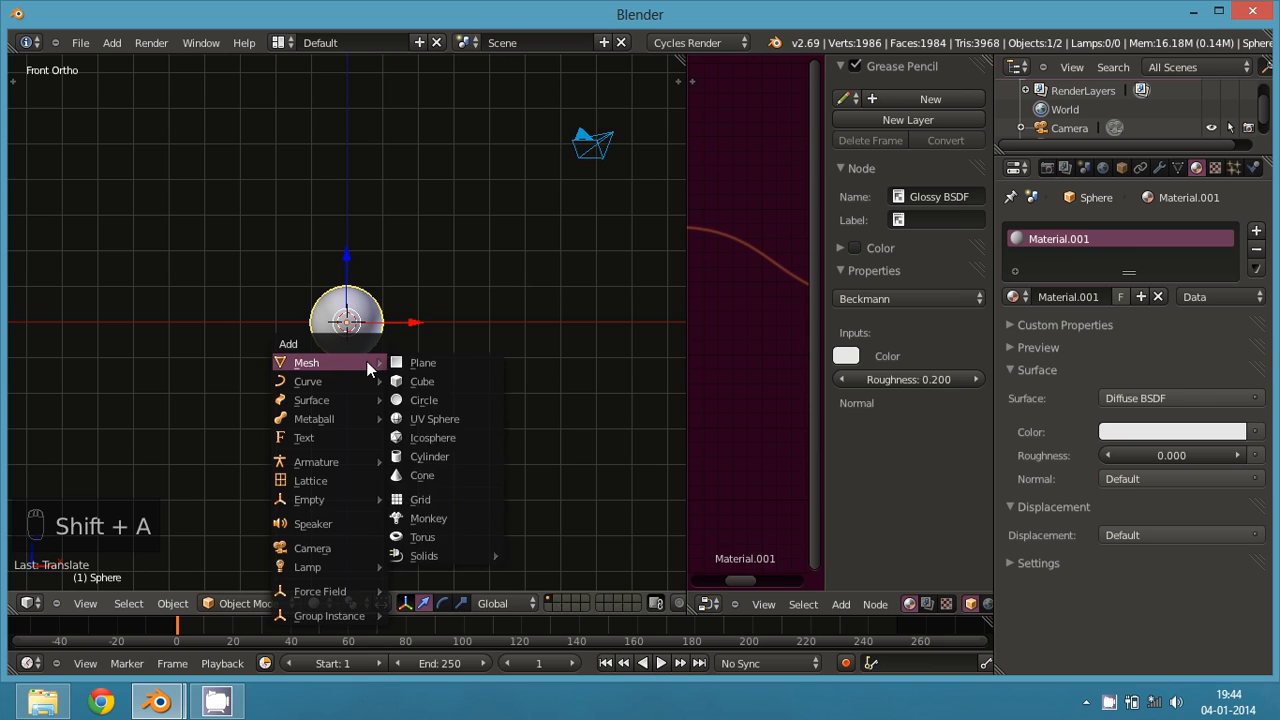
mouse_move(338, 567)
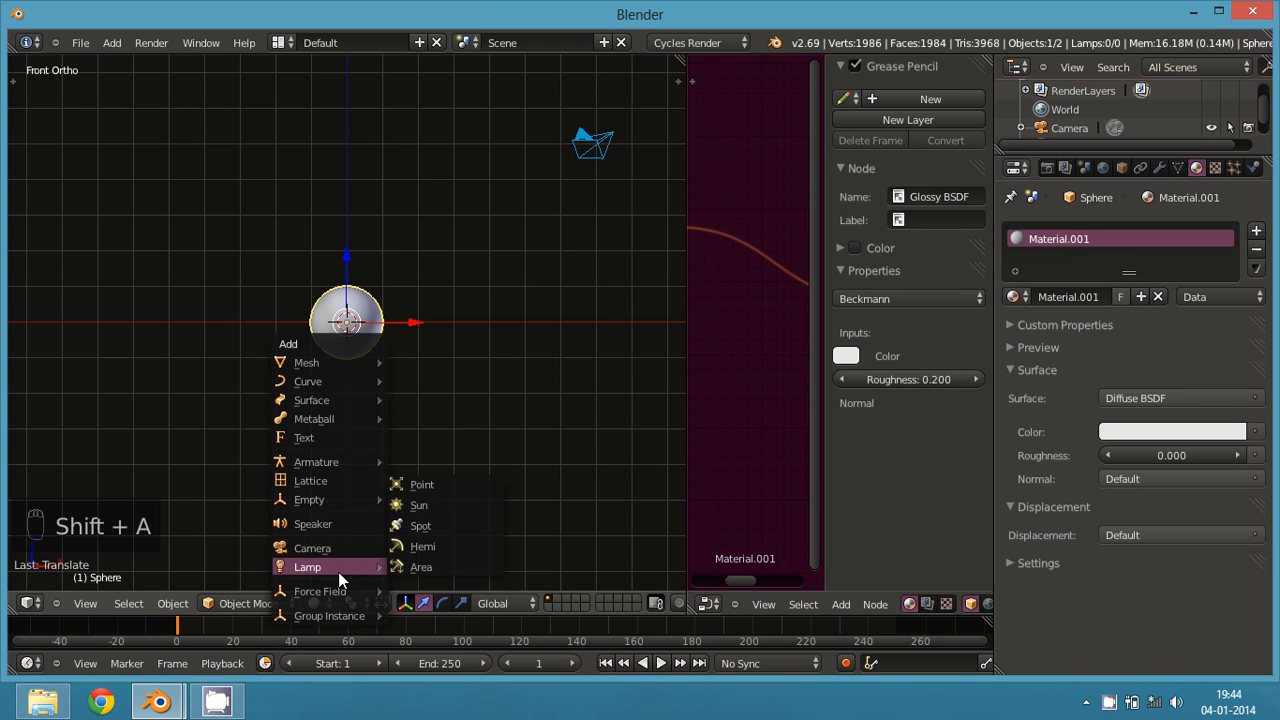
click(433, 507)
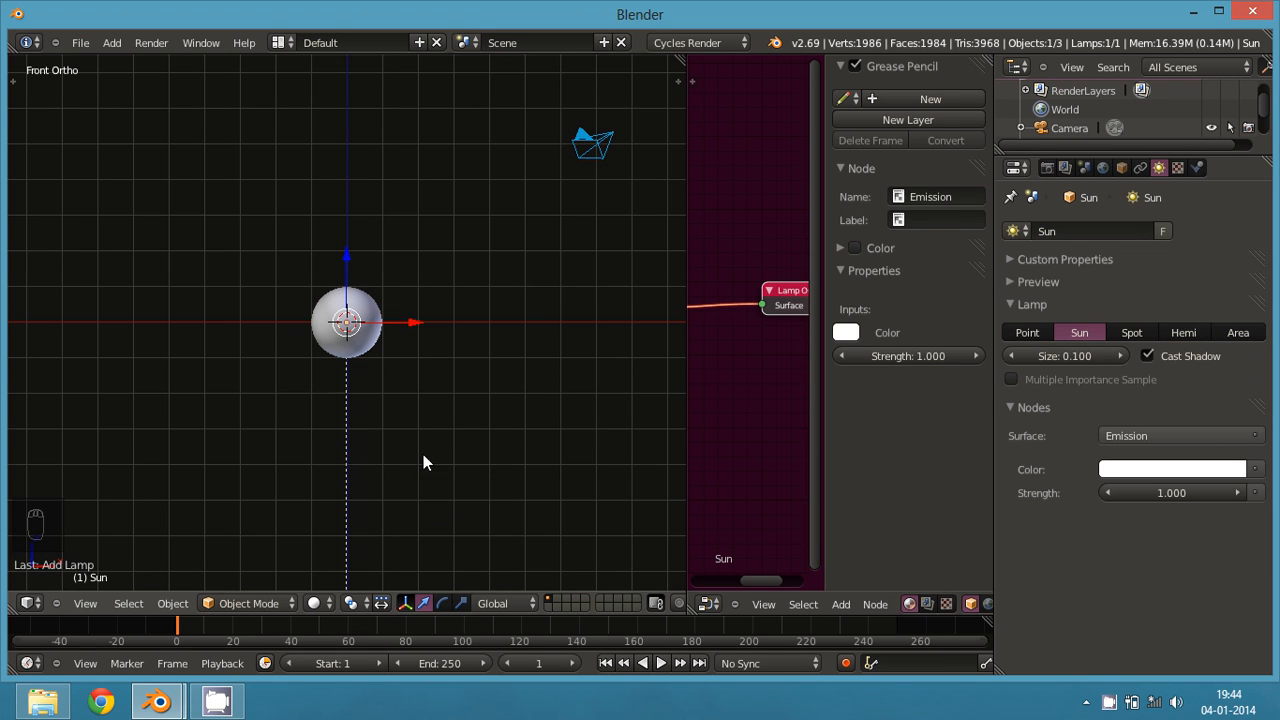
- Raise the Sun lamp above the sphere, shift it along positive X and rotate it to aim at the sphere
scroll(350, 280, down, 5)
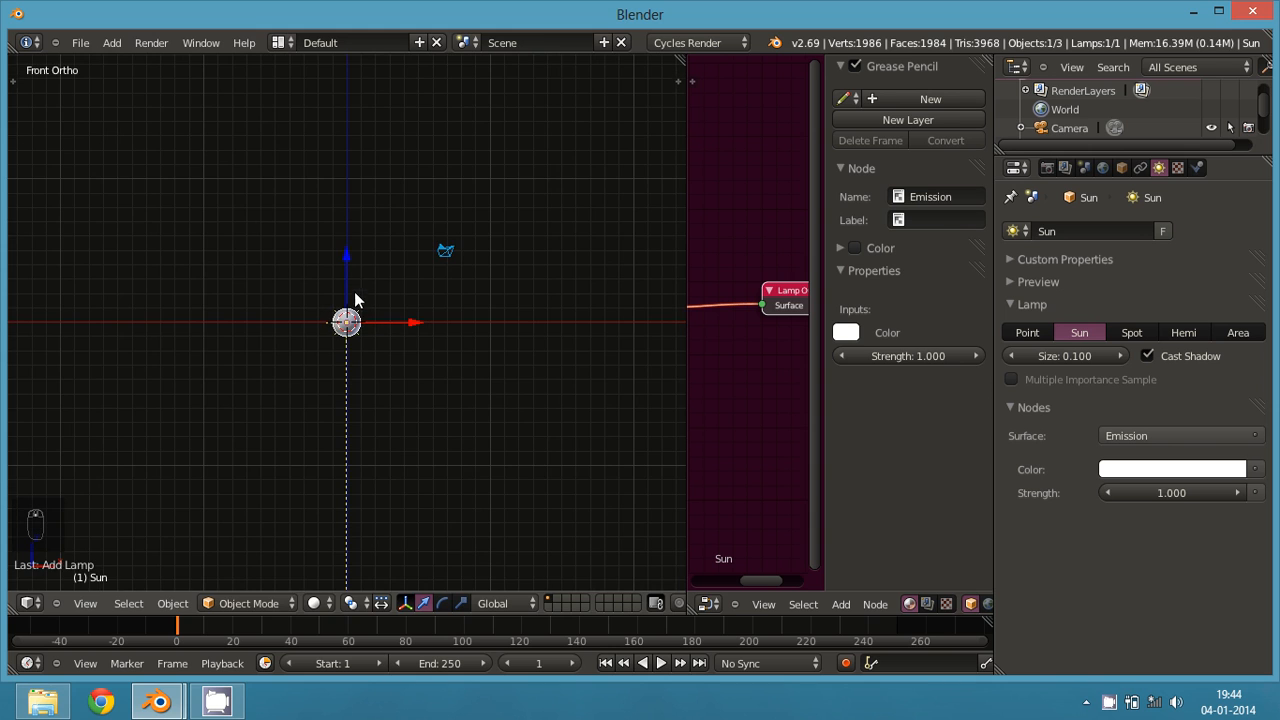
drag(346, 255, 381, 116)
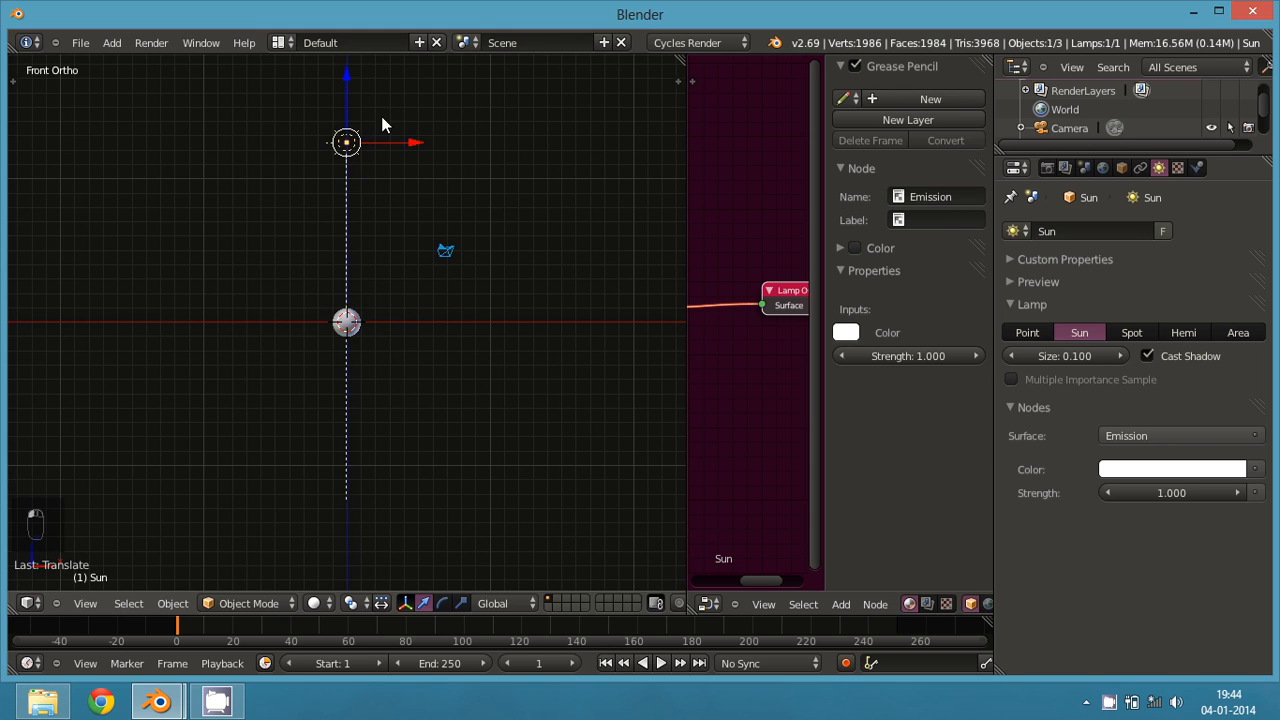
scroll(430, 250, down, 1)
drag(417, 175, 516, 190)
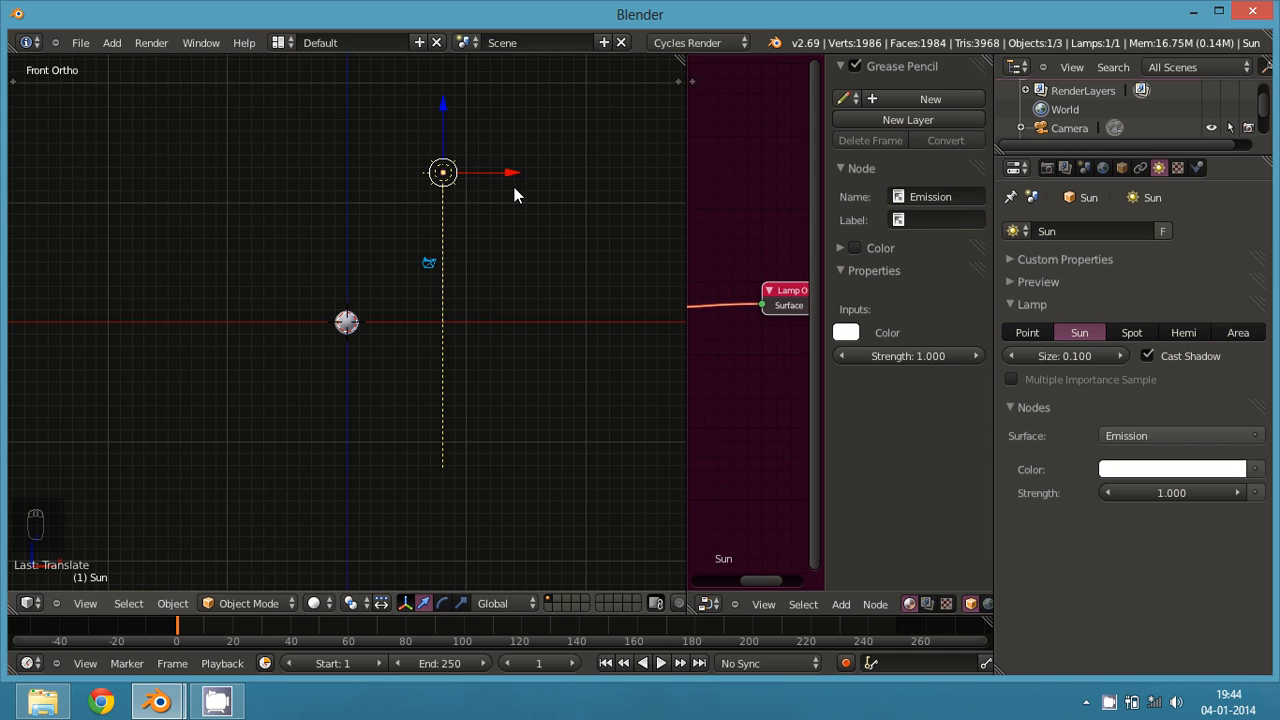
key(r)
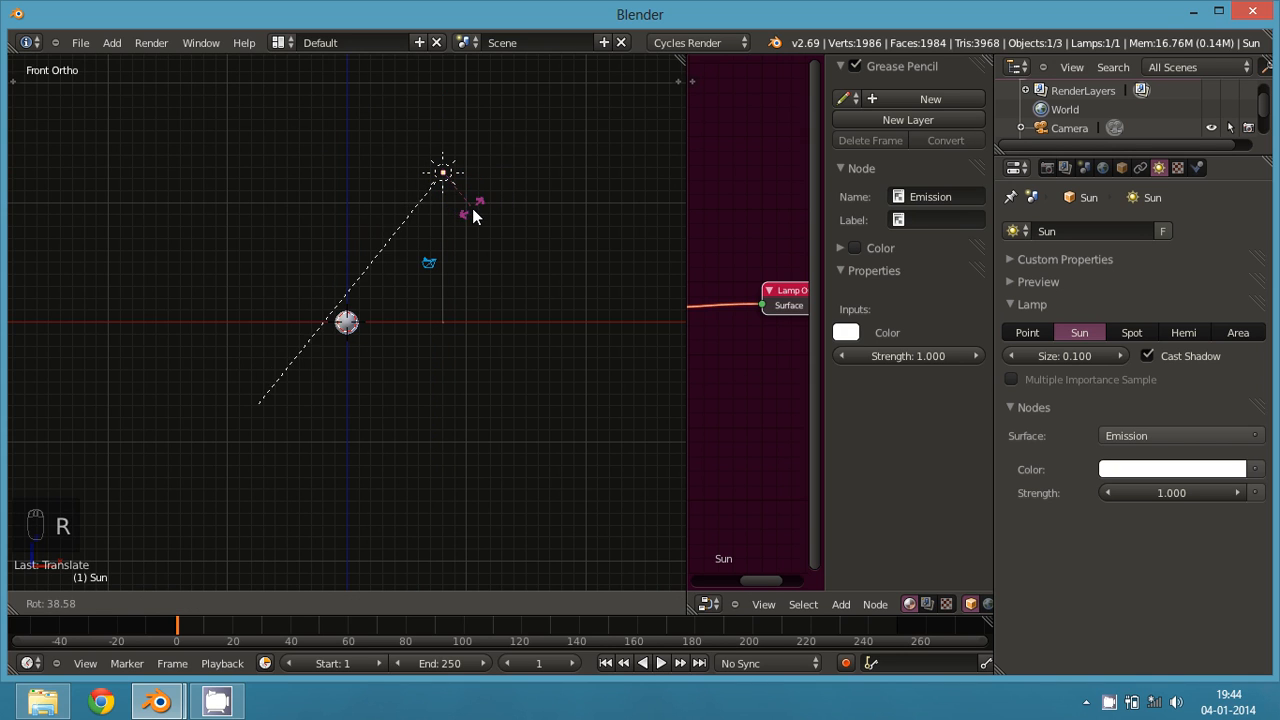
click(484, 220)
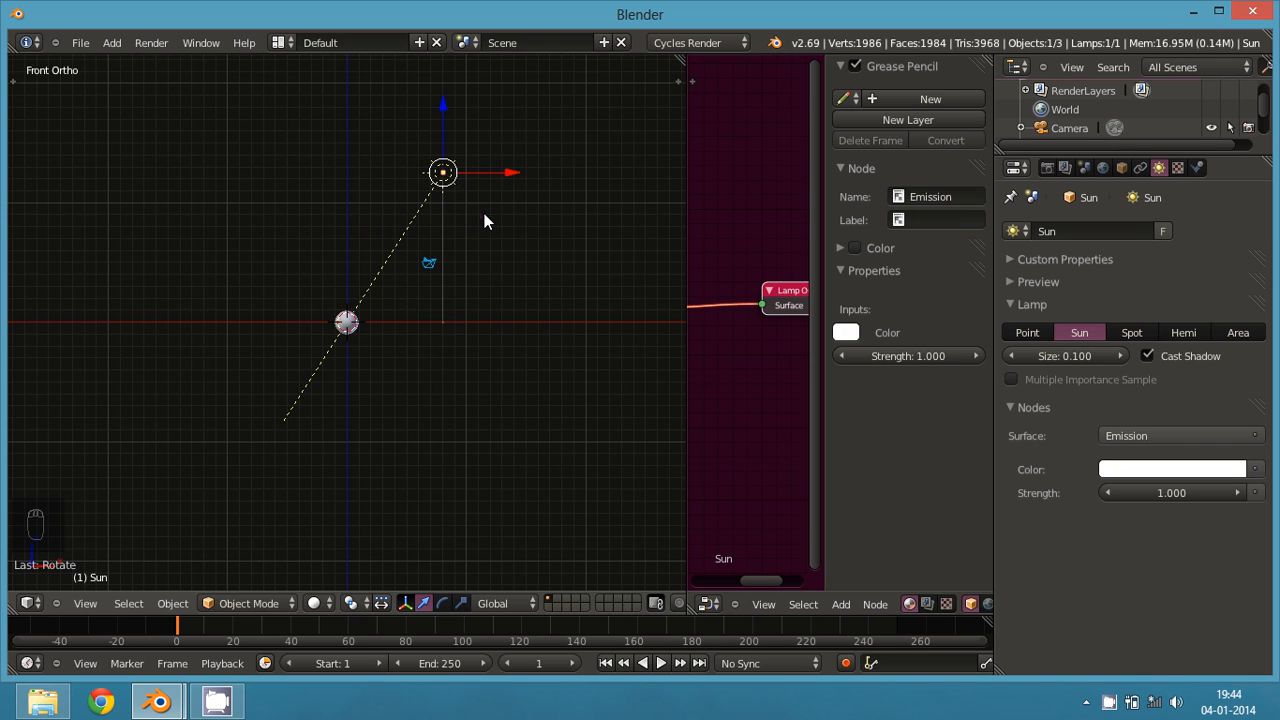
- Check the Sun lamp's placement from the top and front, and set its emission strength to 4
key(KP_7)
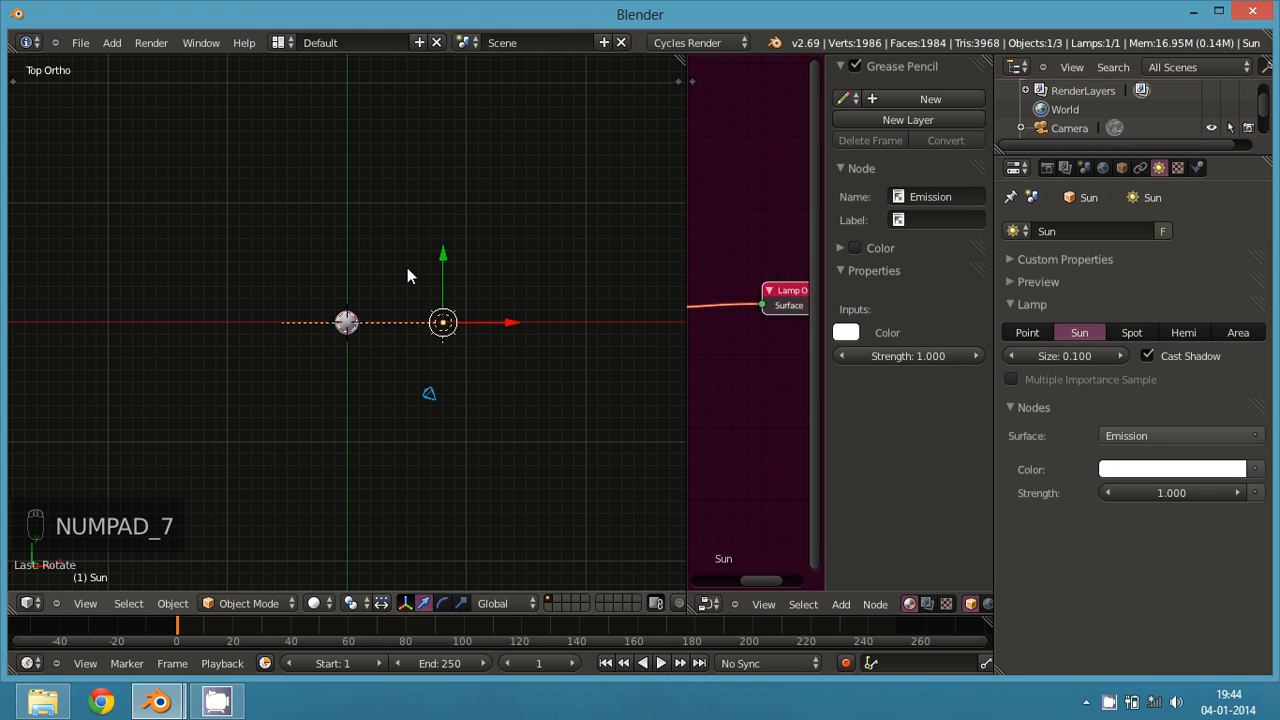
key(KP_1)
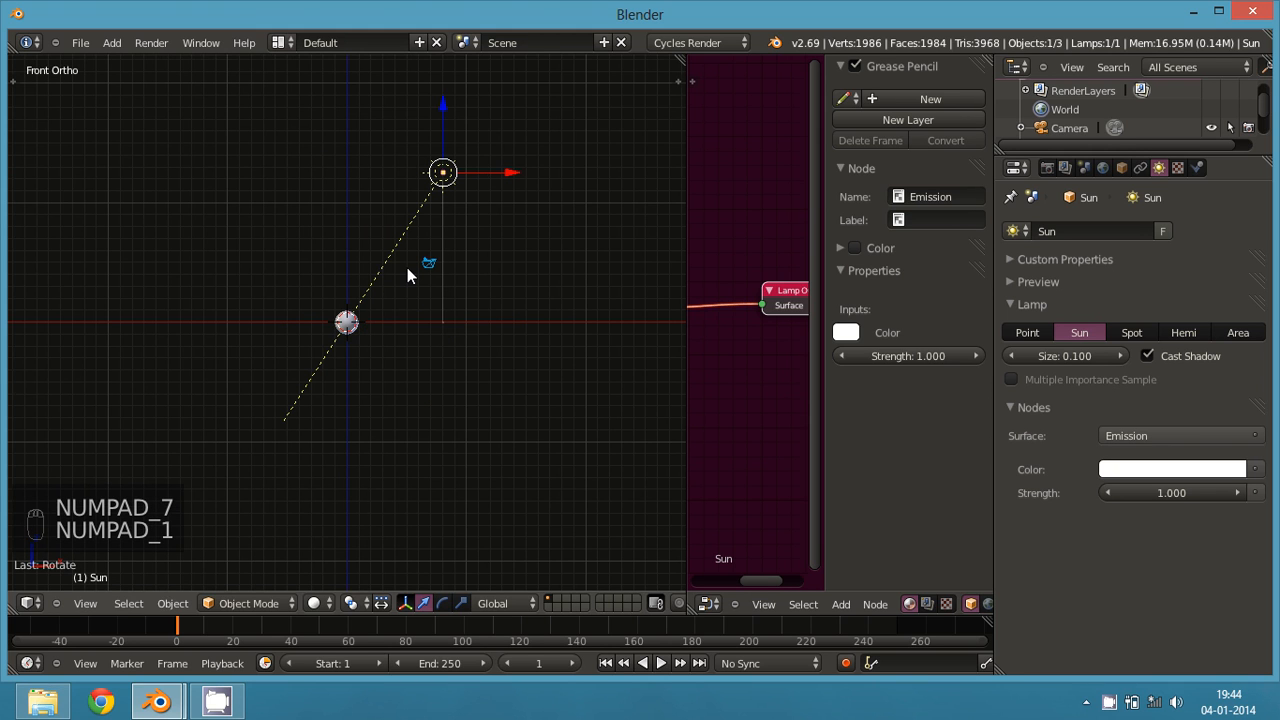
scroll(394, 351, up, 7)
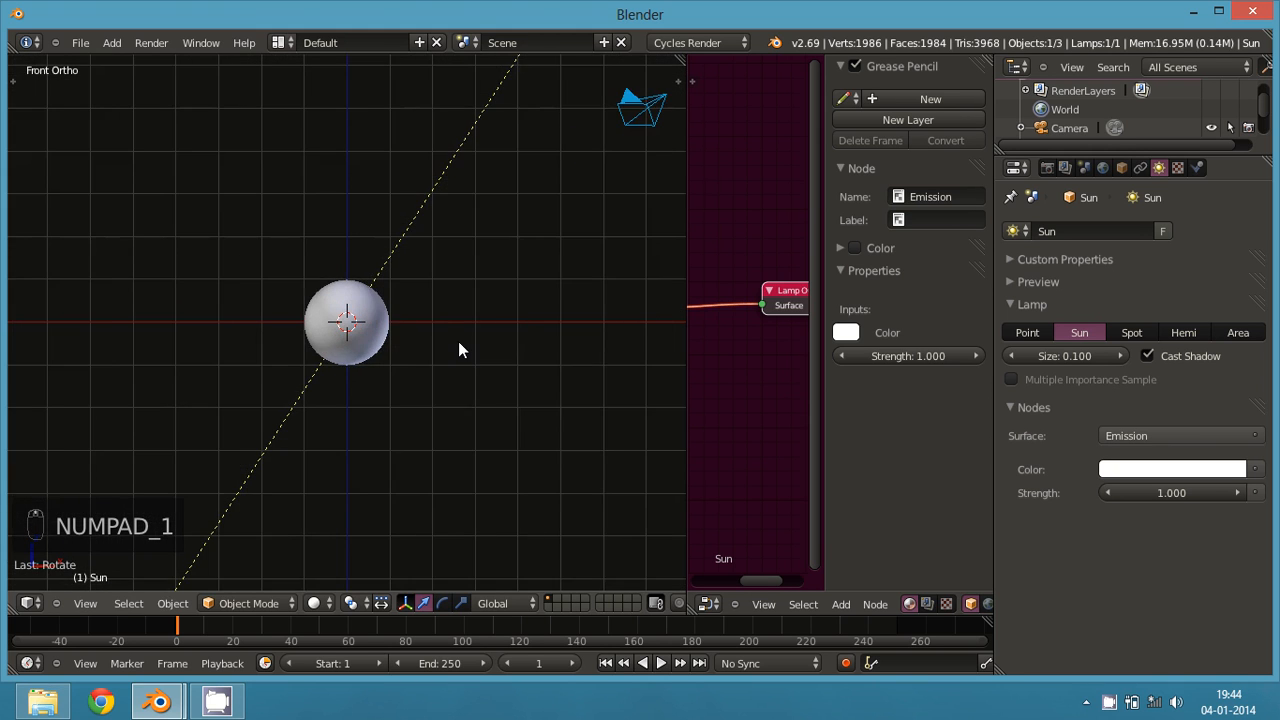
scroll(455, 343, down, 4)
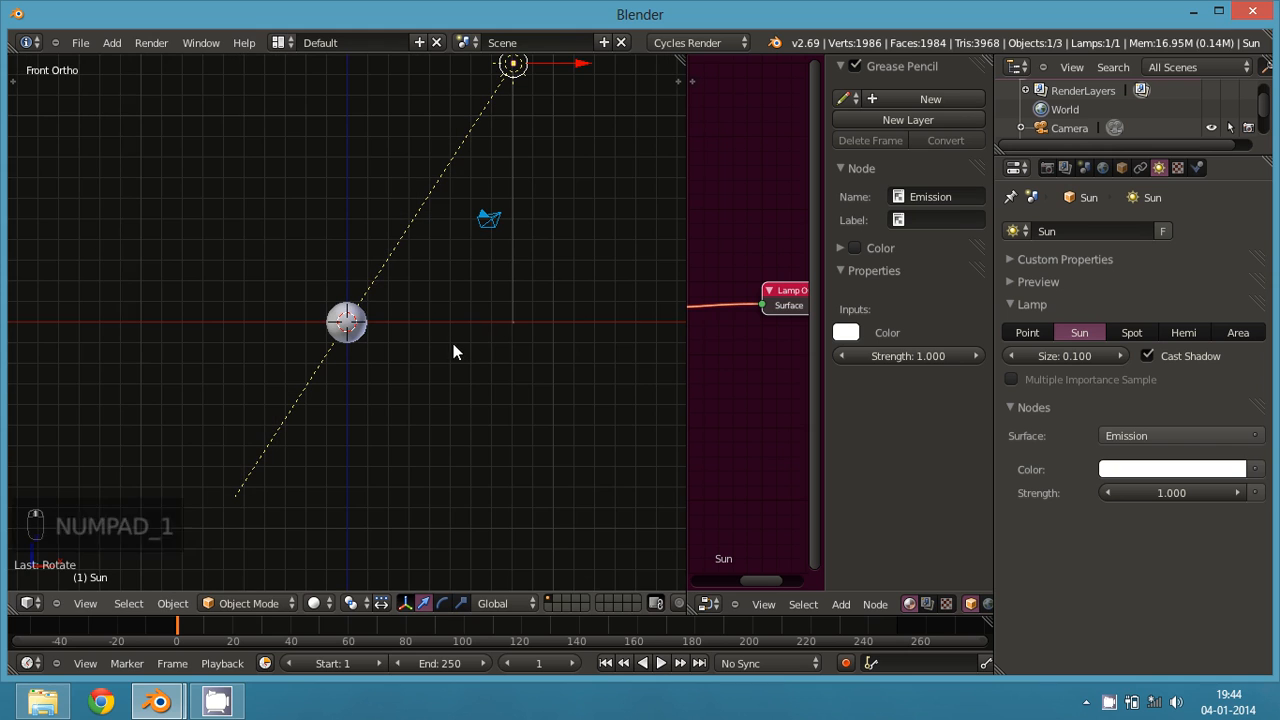
click(1165, 493)
text(4)
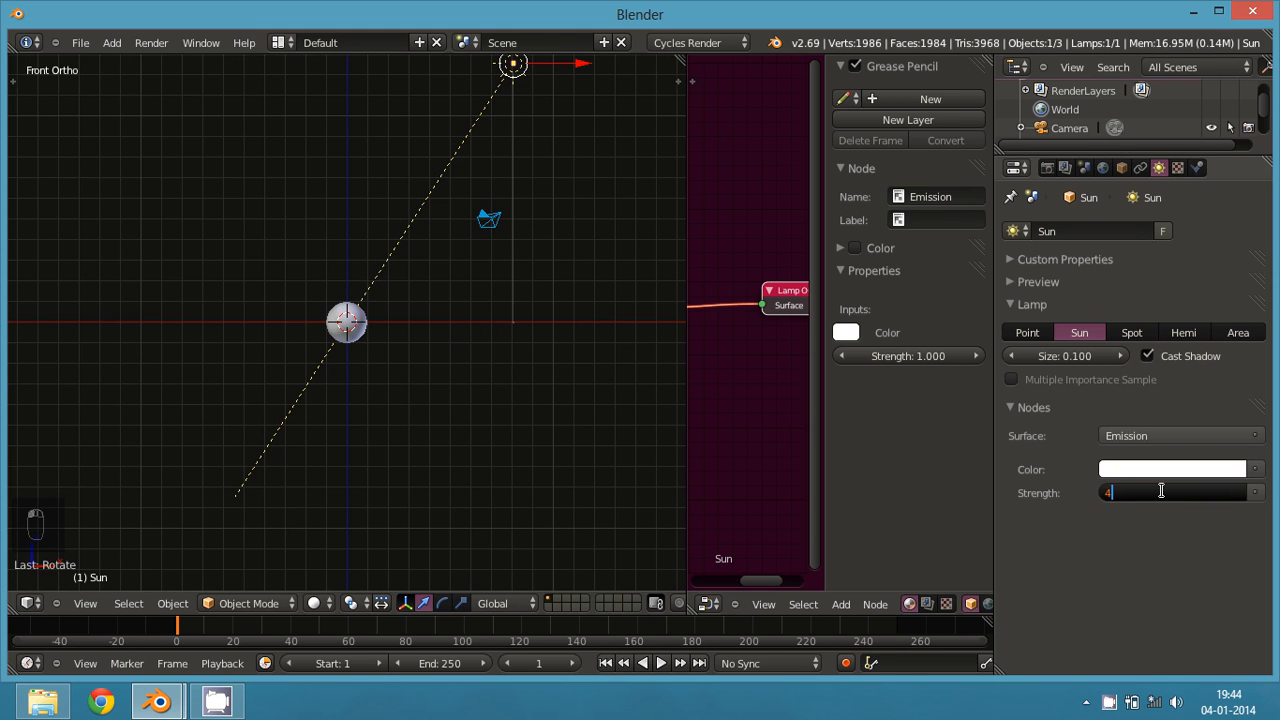
key(Return)
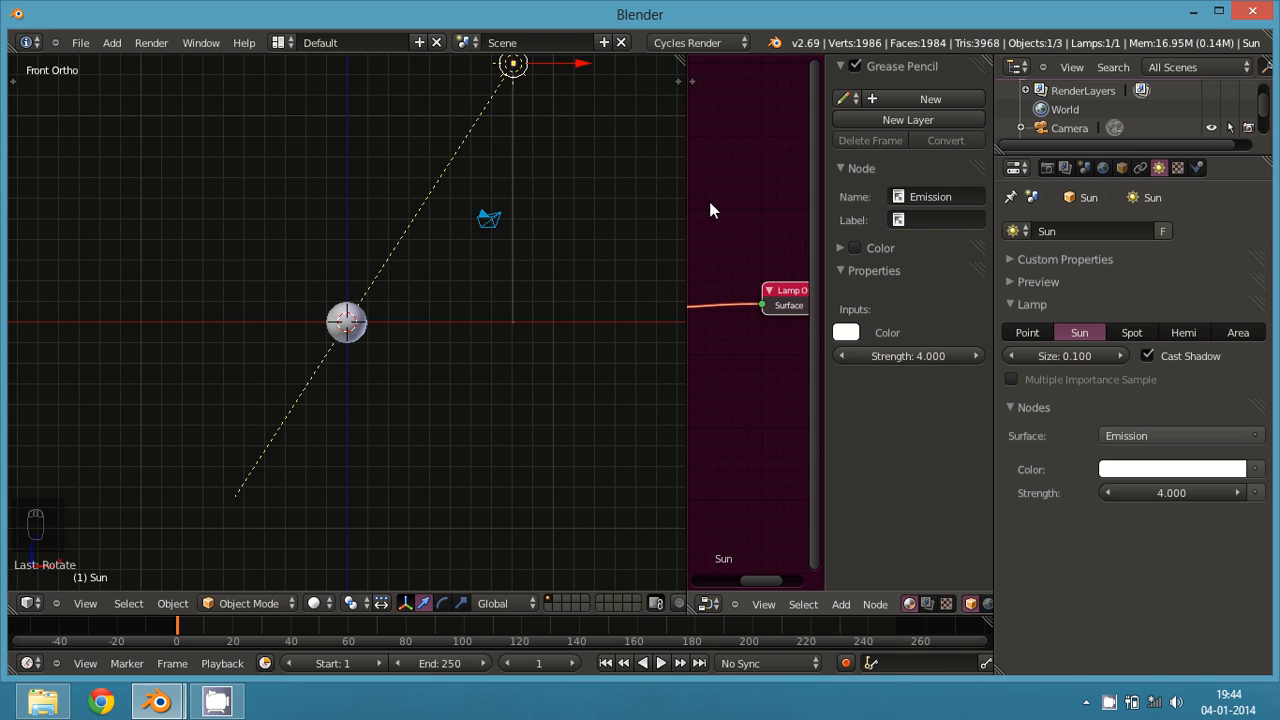
- Make room for the nodes by hiding the Node Editor's sidebar and widening its area, with the sphere selected
key(n)
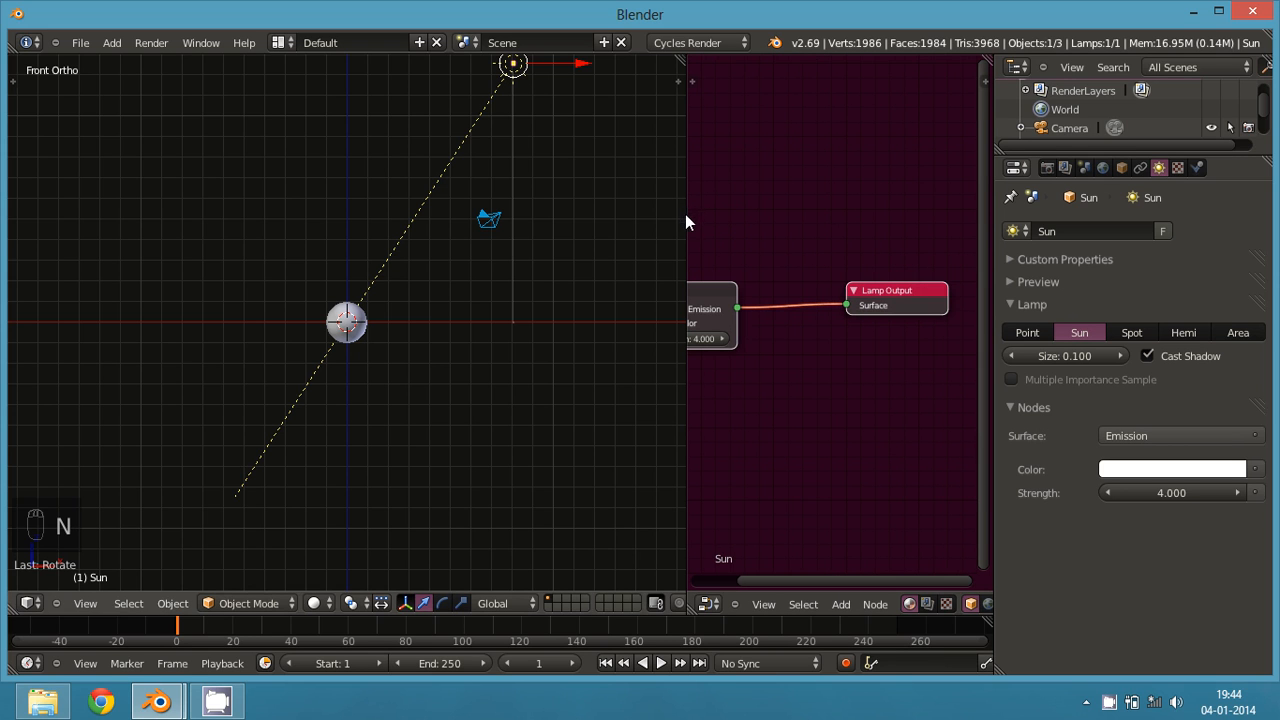
middle_drag(460, 300, 430, 365)
scroll(430, 360, up, 3)
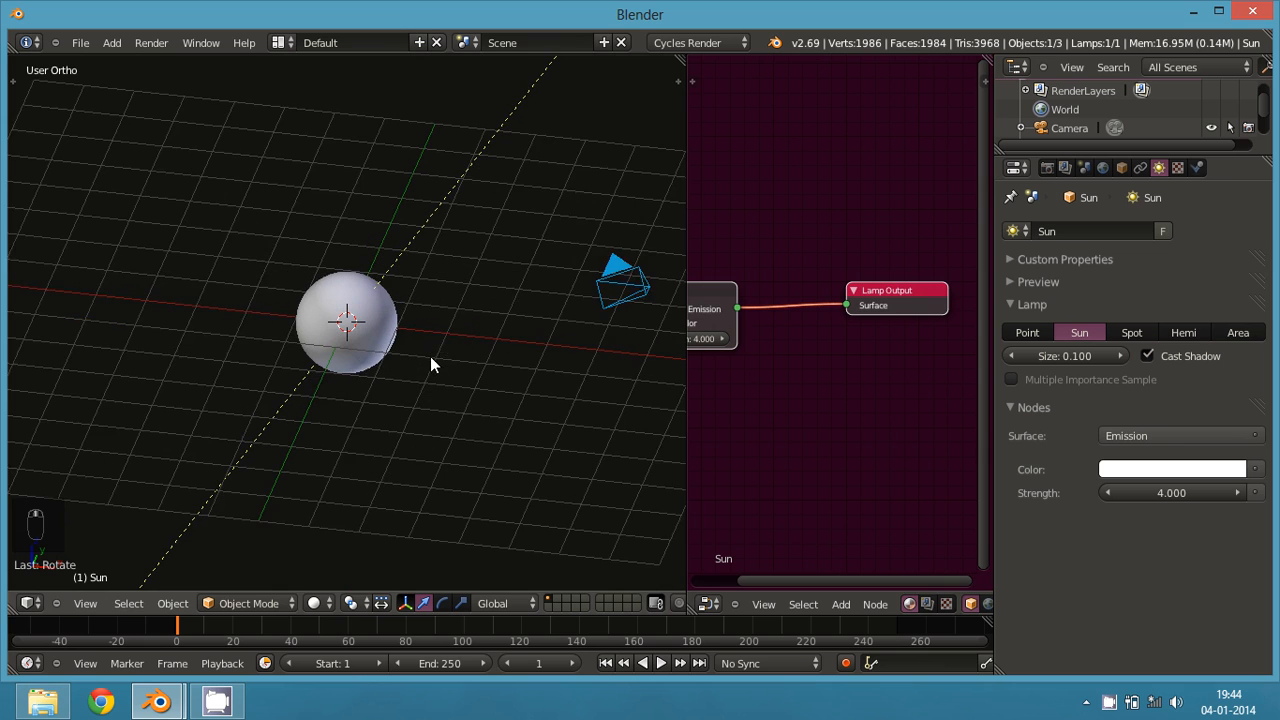
scroll(445, 375, up, 1)
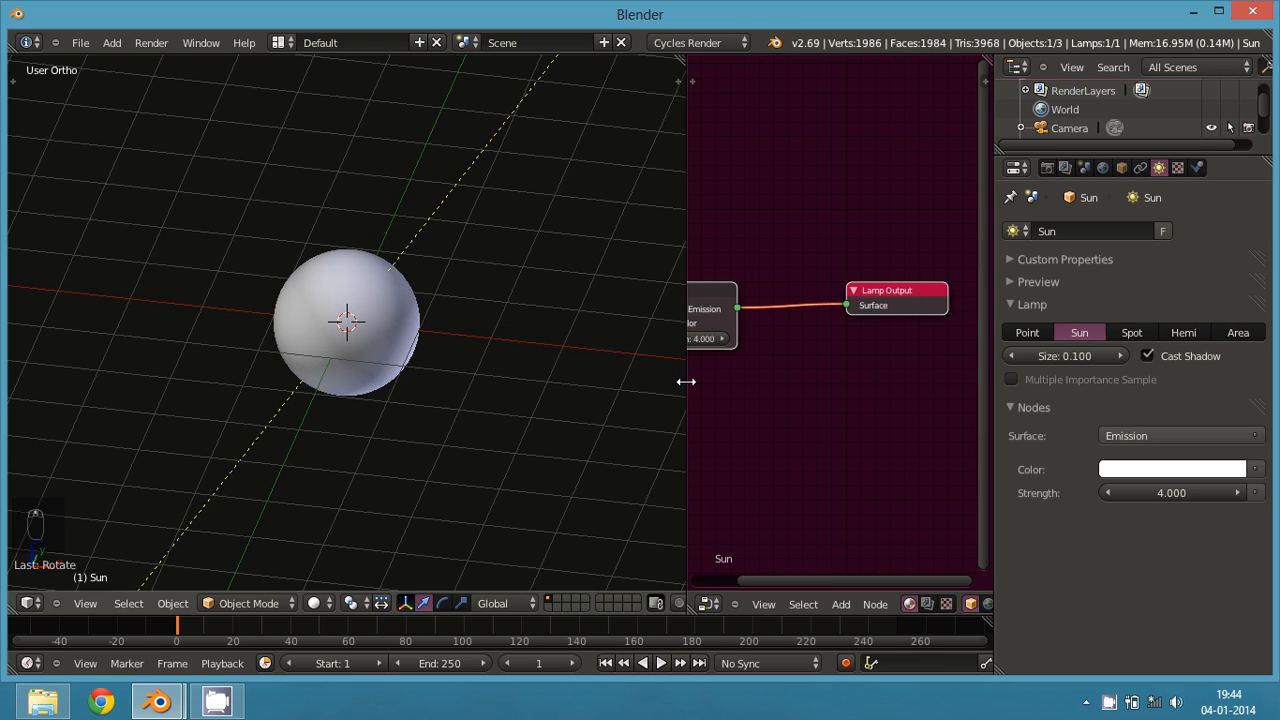
drag(680, 384, 608, 400)
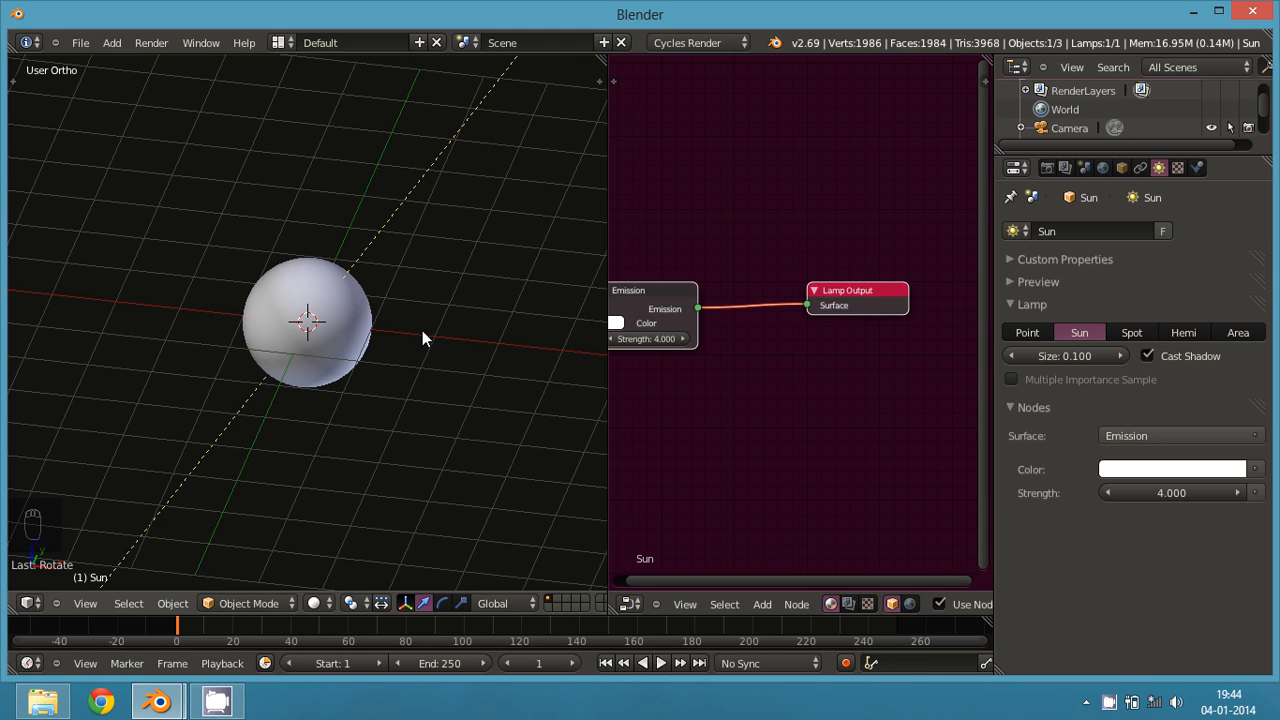
right_click(368, 332)
middle_drag(372, 389, 575, 225)
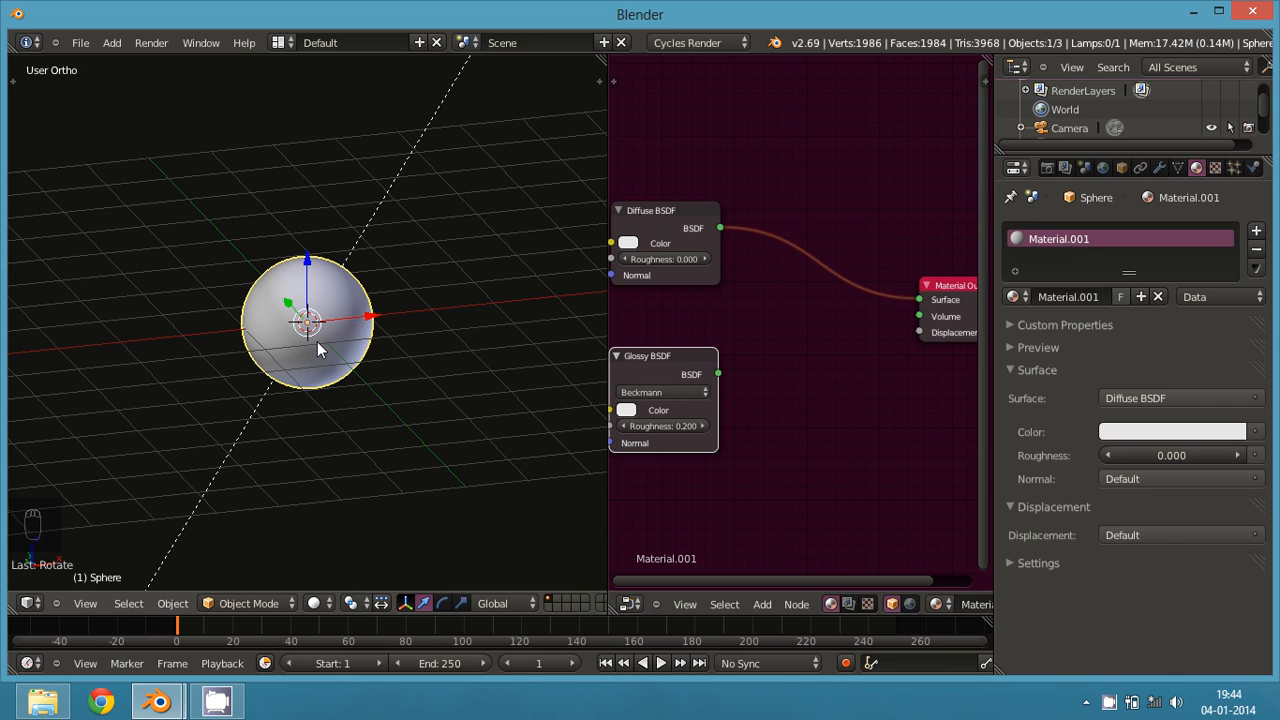
- Preview the sun-lit sphere in Rendered viewport shading from different angles, and return to Solid shading
click(318, 604)
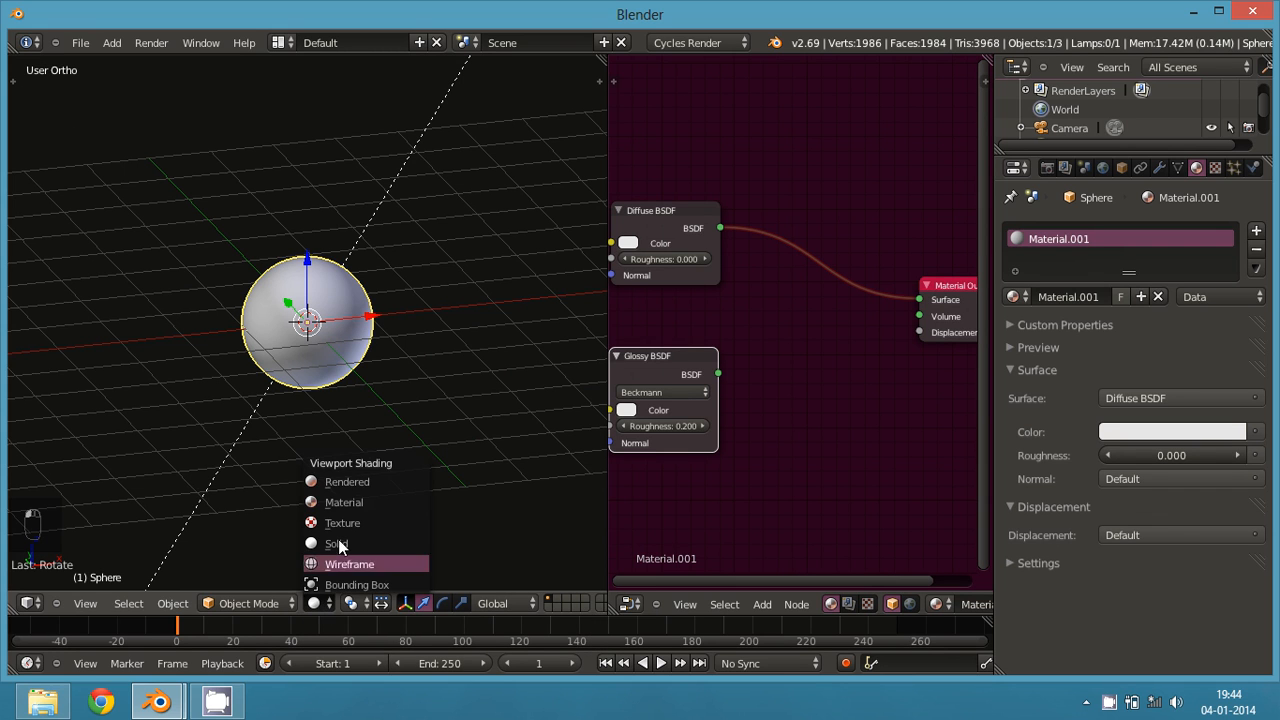
click(355, 483)
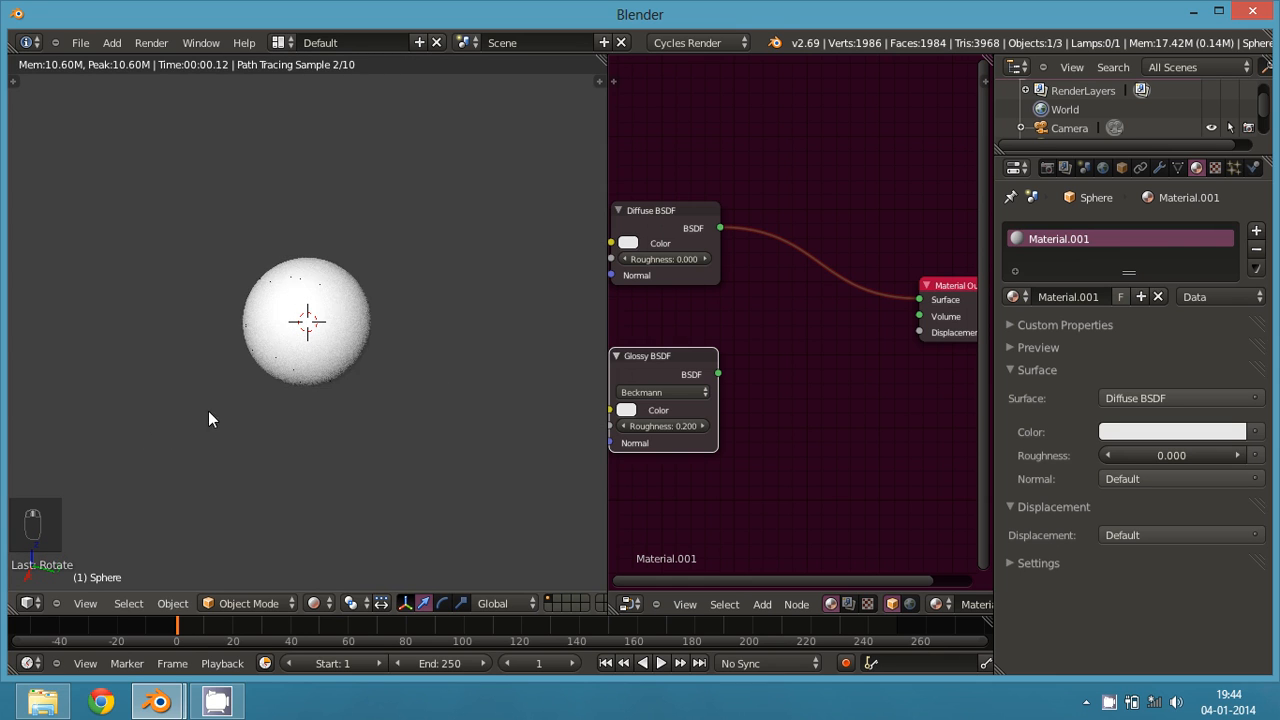
mouse_move(341, 369)
middle_down()
mouse_move(498, 270)
mouse_move(499, 376)
mouse_move(436, 447)
mouse_move(489, 357)
mouse_move(557, 309)
middle_up()
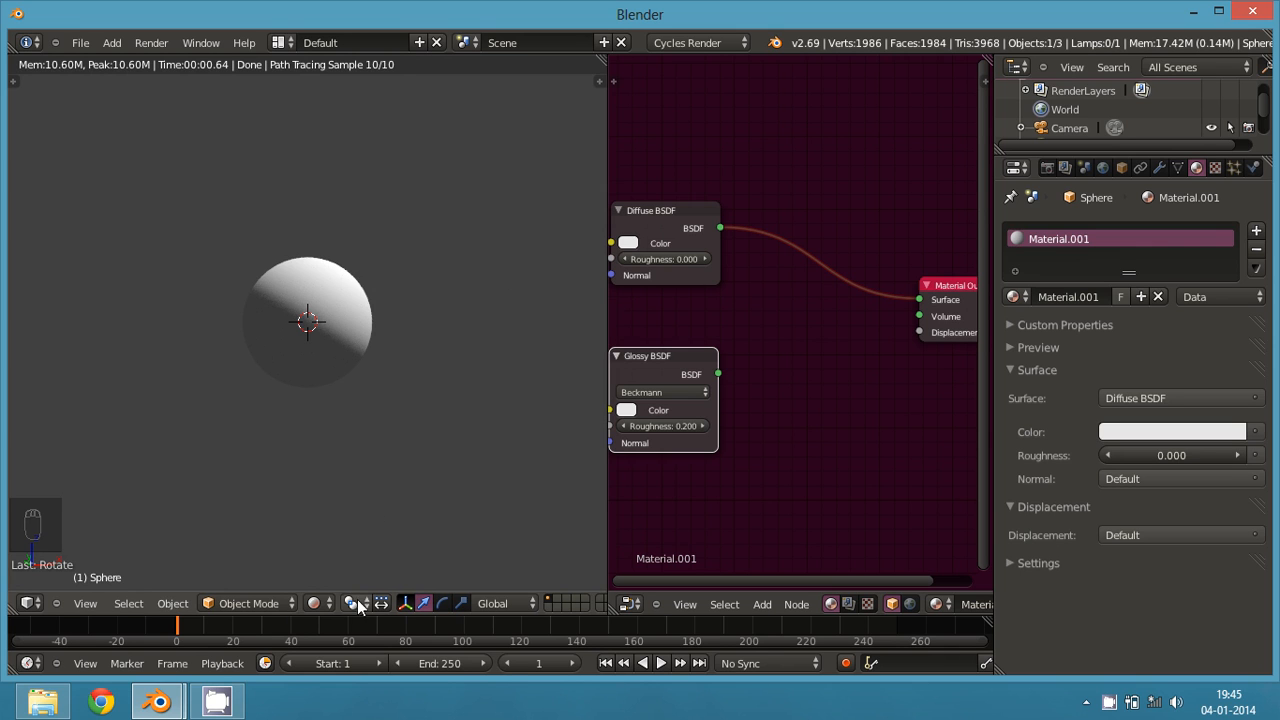
click(318, 603)
click(335, 542)
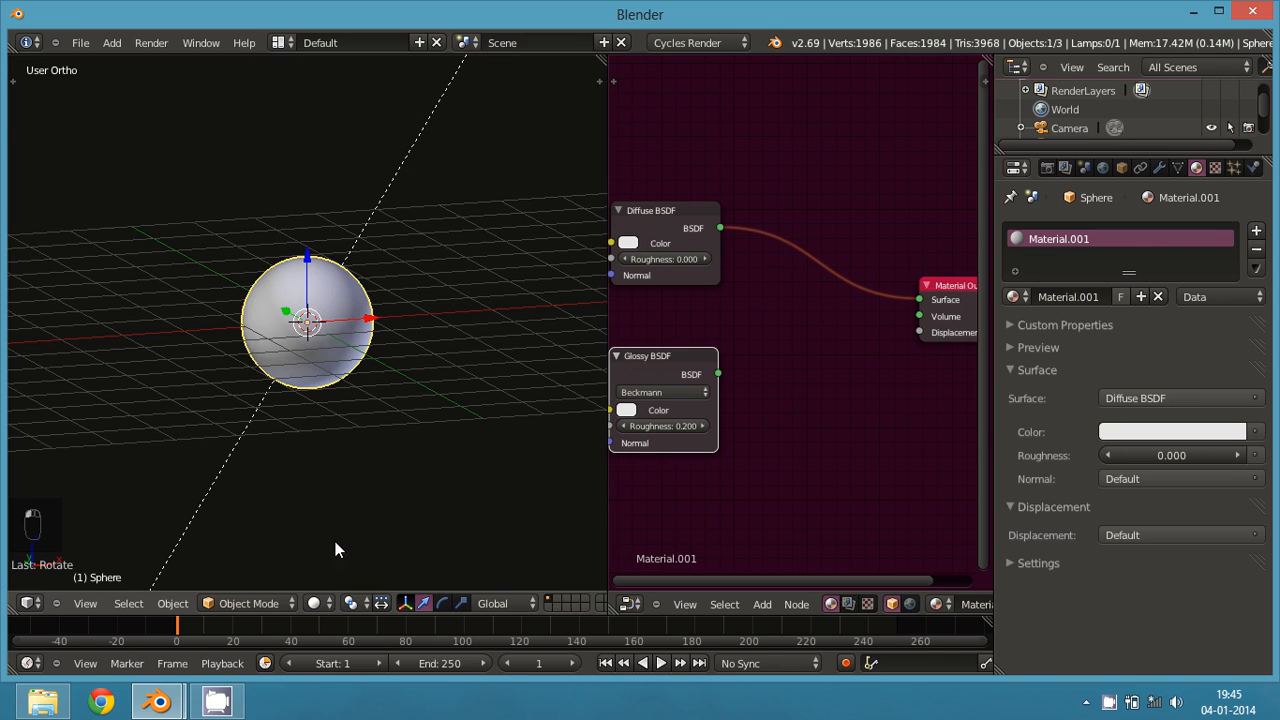
- Cut the link between the Diffuse BSDF and the Material Output, preview the sphere in Rendered shading, and return to Solid shading
scroll(732, 436, down, 2)
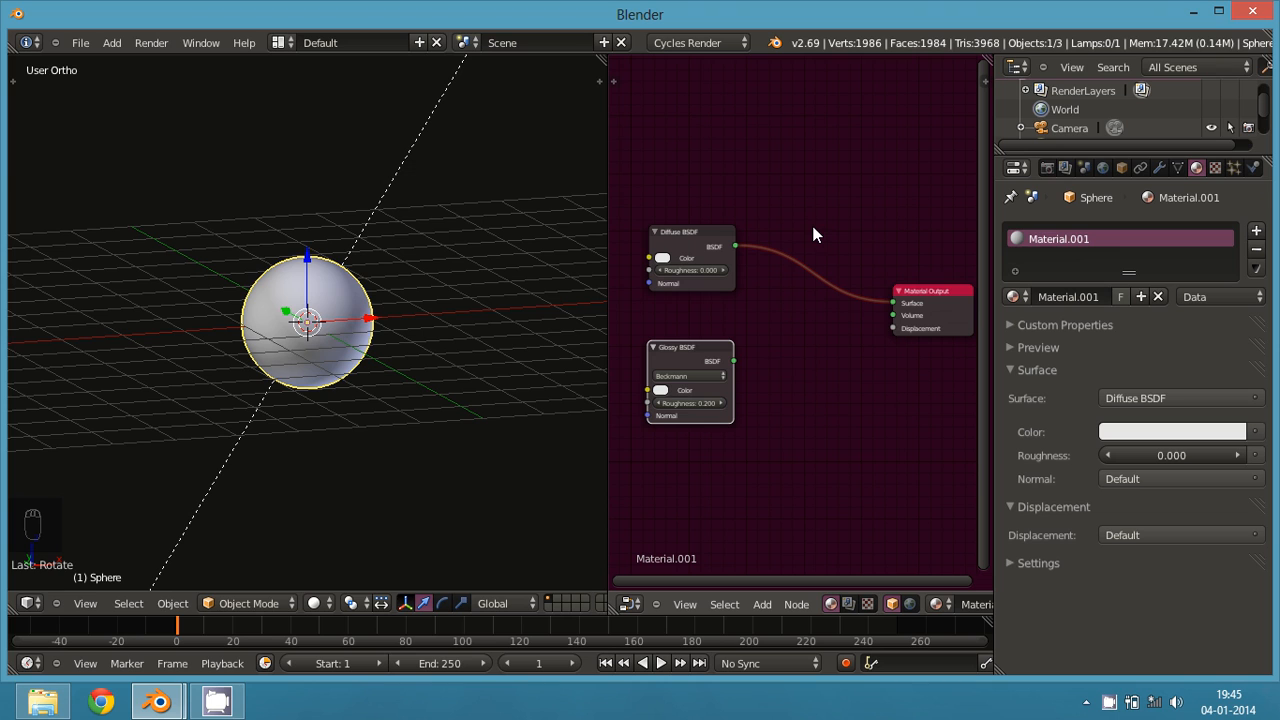
ctrl+right_drag(813, 235, 798, 365)
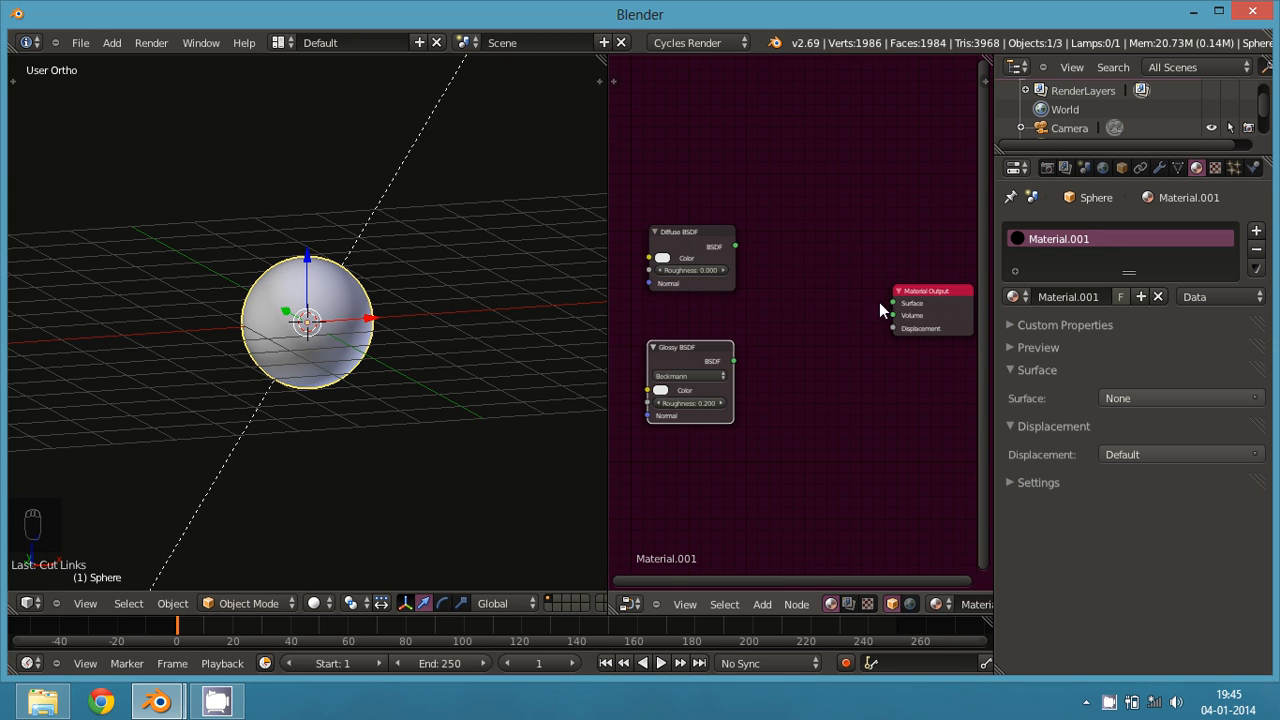
click(318, 603)
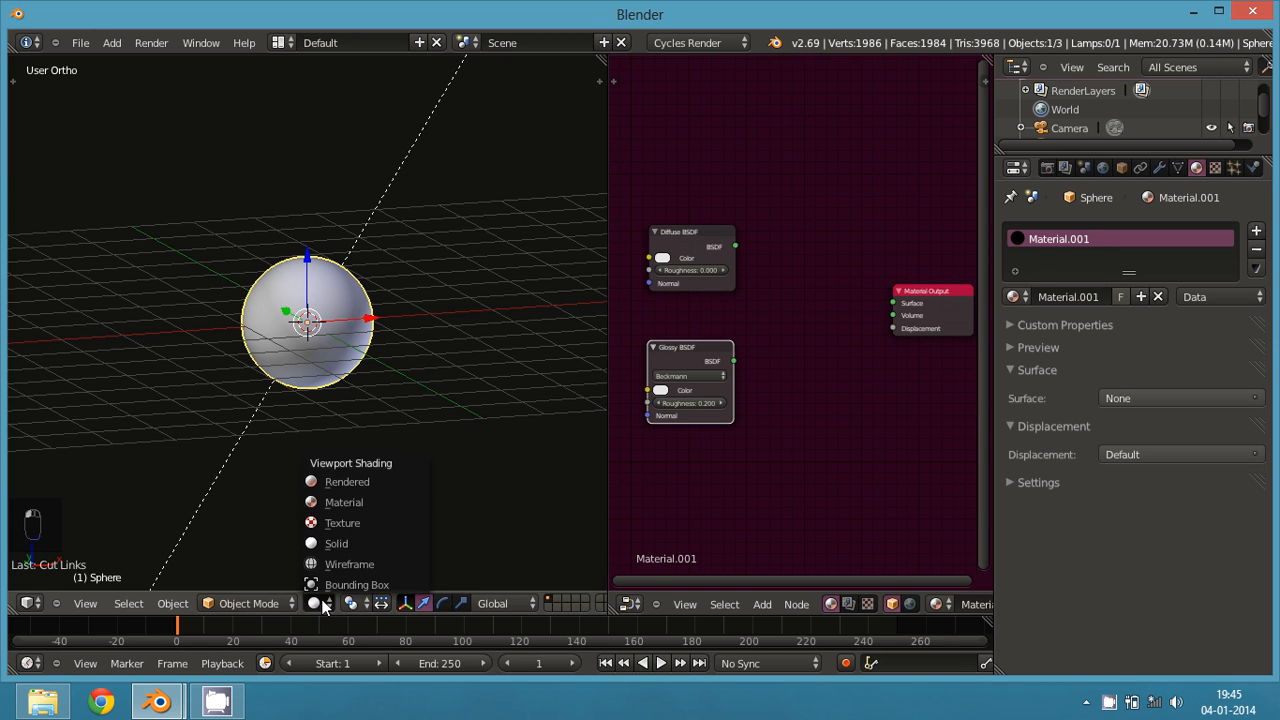
click(371, 486)
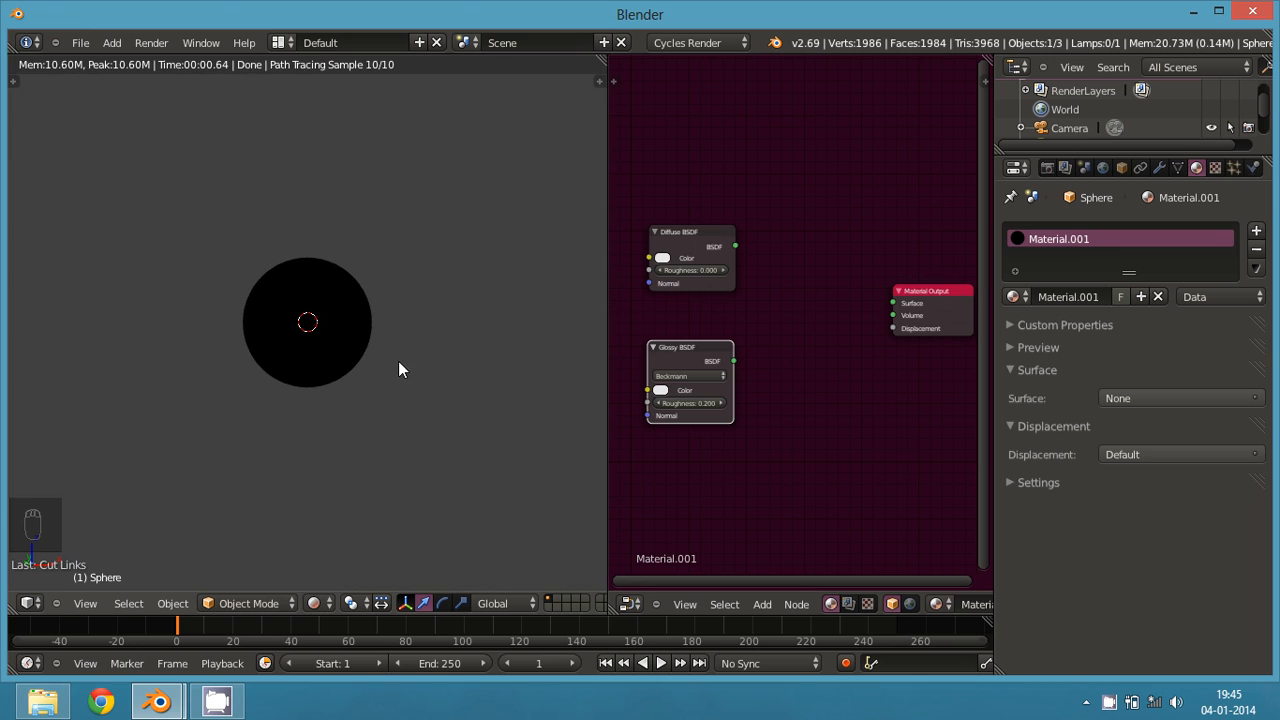
click(311, 604)
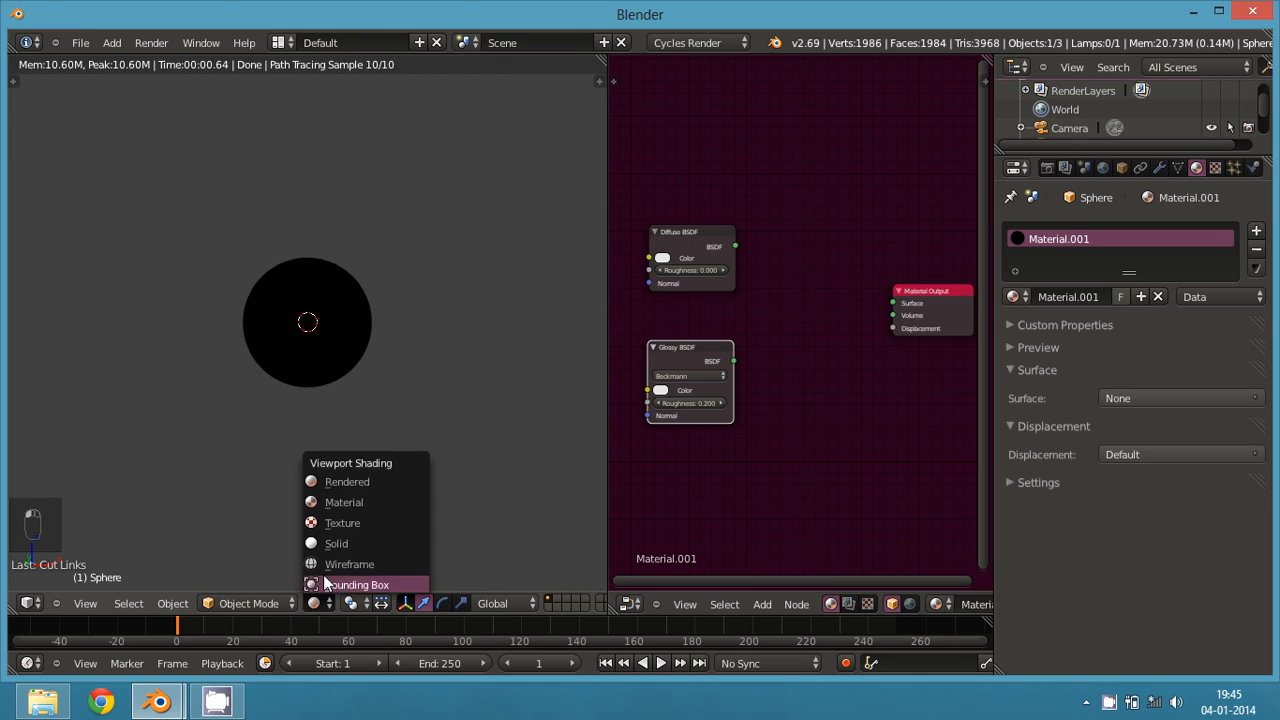
click(335, 545)
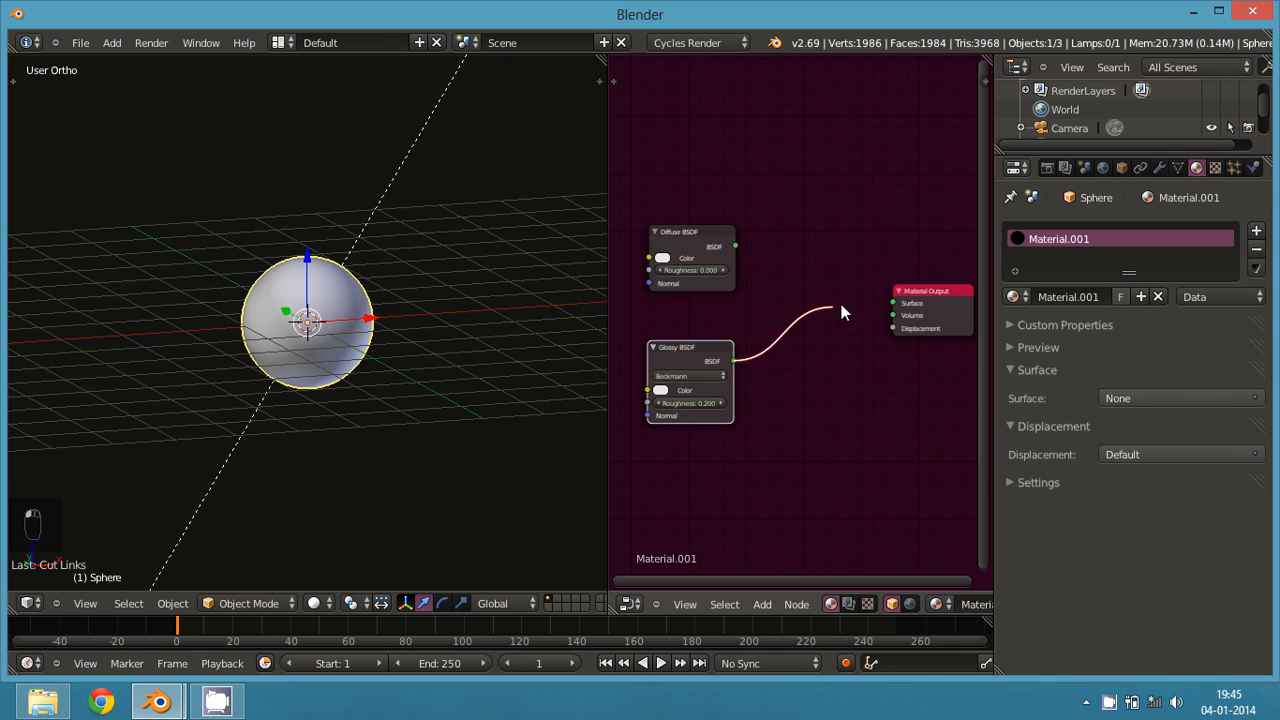
- Link the Glossy BSDF to the Material Output's Surface, preview the sphere in Rendered shading from another angle, and return to Solid shading
drag(841, 306, 891, 303)
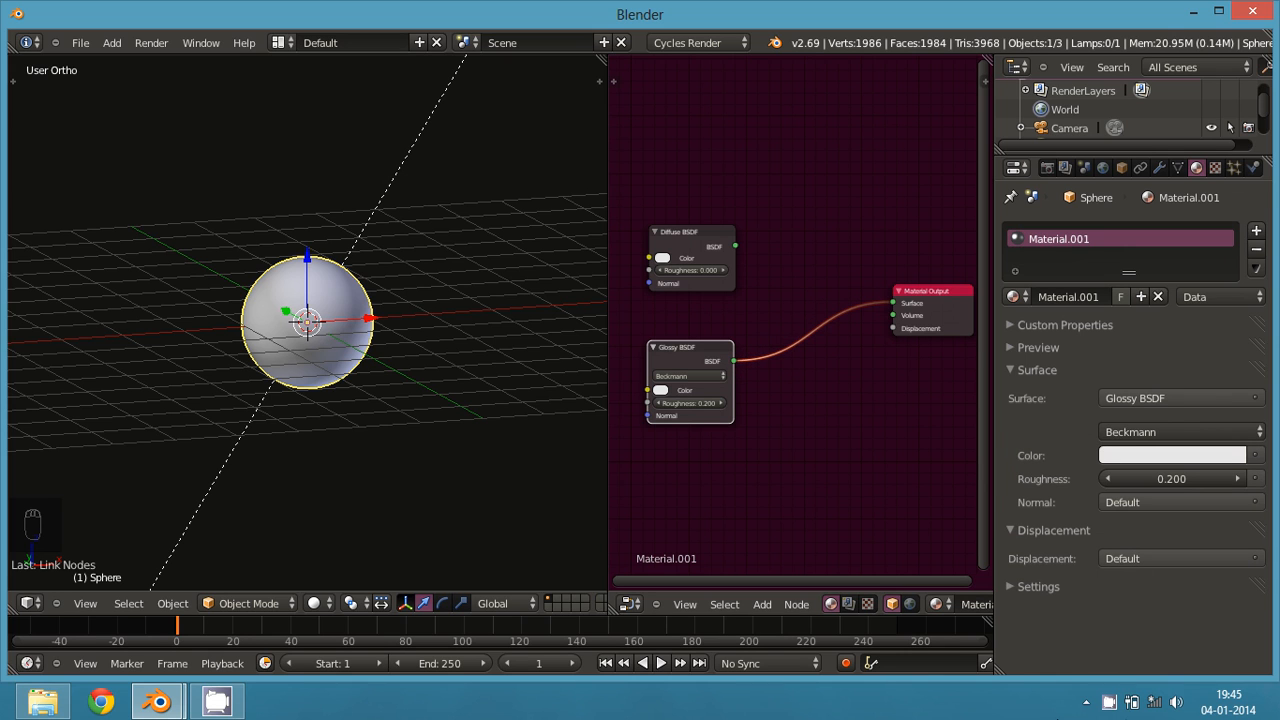
click(318, 604)
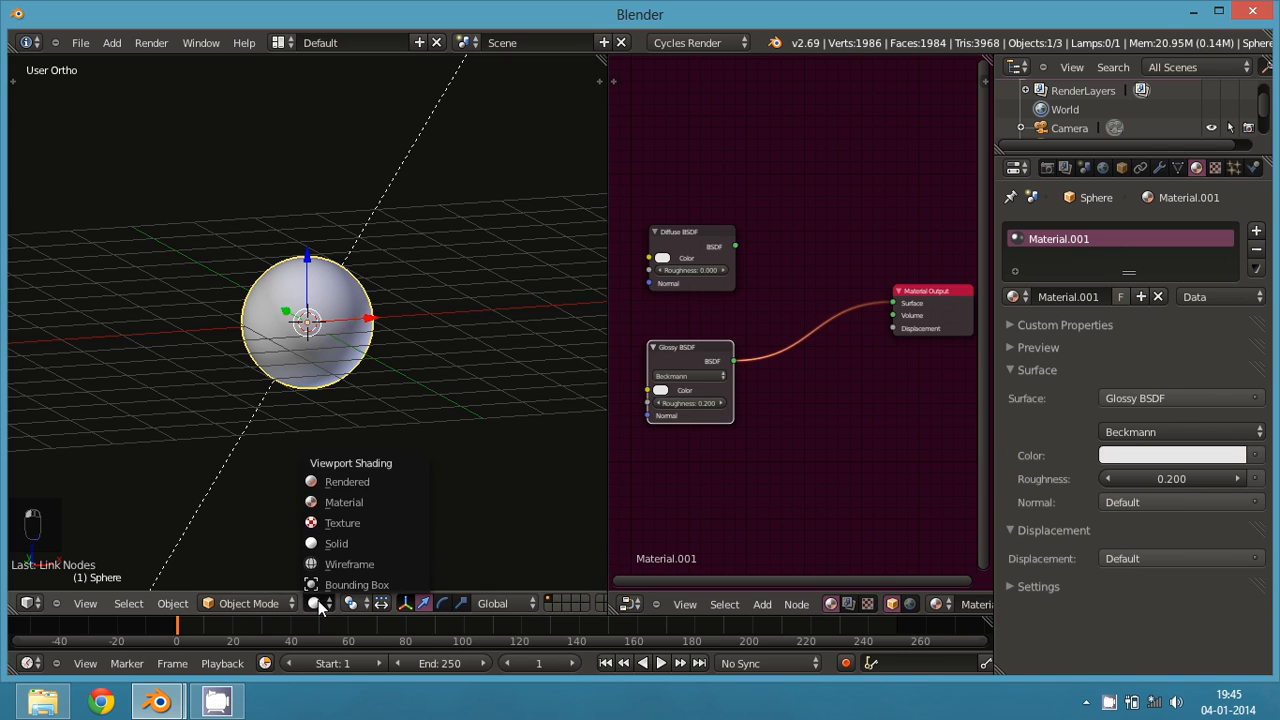
click(348, 482)
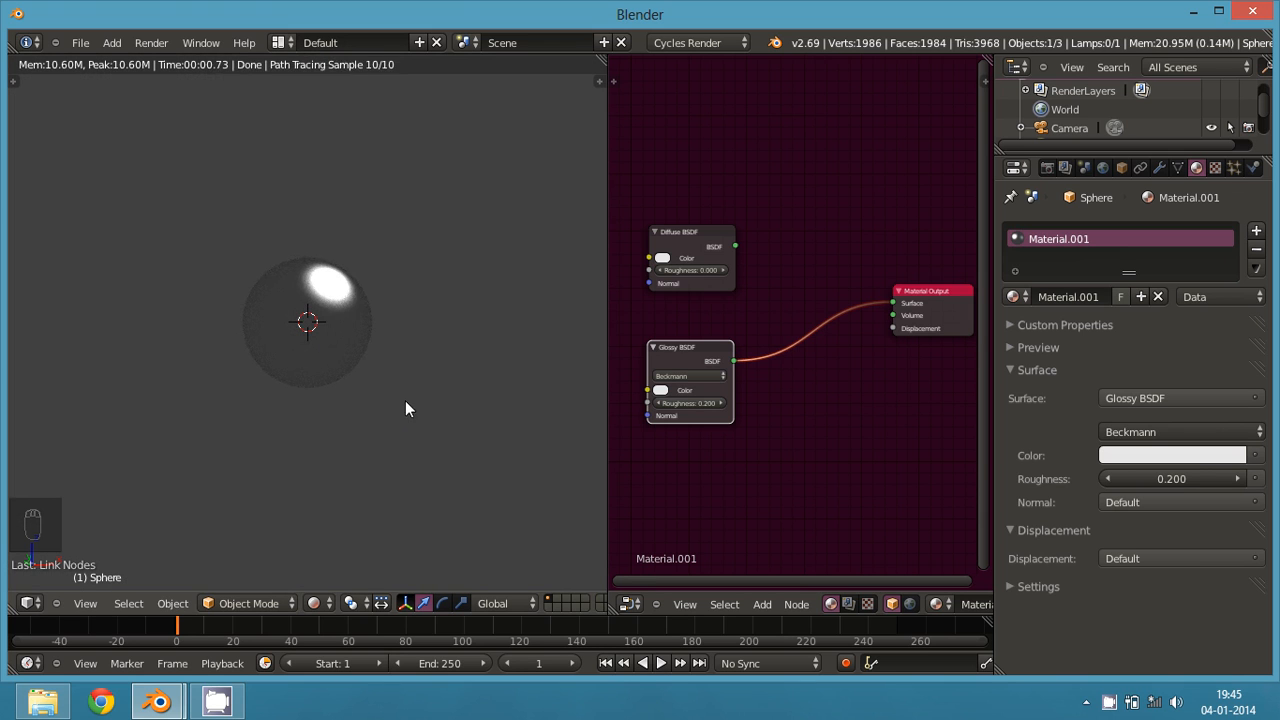
mouse_move(405, 400)
middle_down()
mouse_move(346, 459)
mouse_move(154, 513)
mouse_move(388, 367)
mouse_move(477, 325)
mouse_move(509, 328)
mouse_move(458, 371)
mouse_move(174, 476)
mouse_move(304, 383)
mouse_move(428, 371)
middle_up()
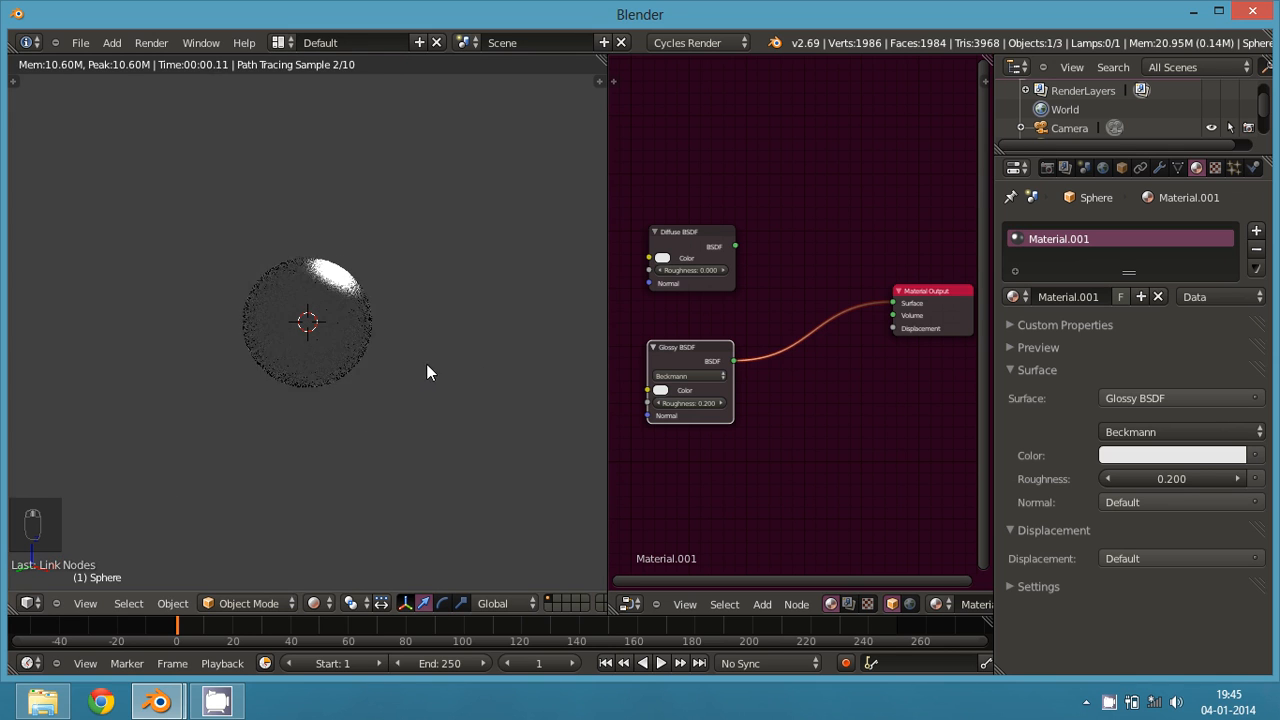
click(323, 604)
click(353, 540)
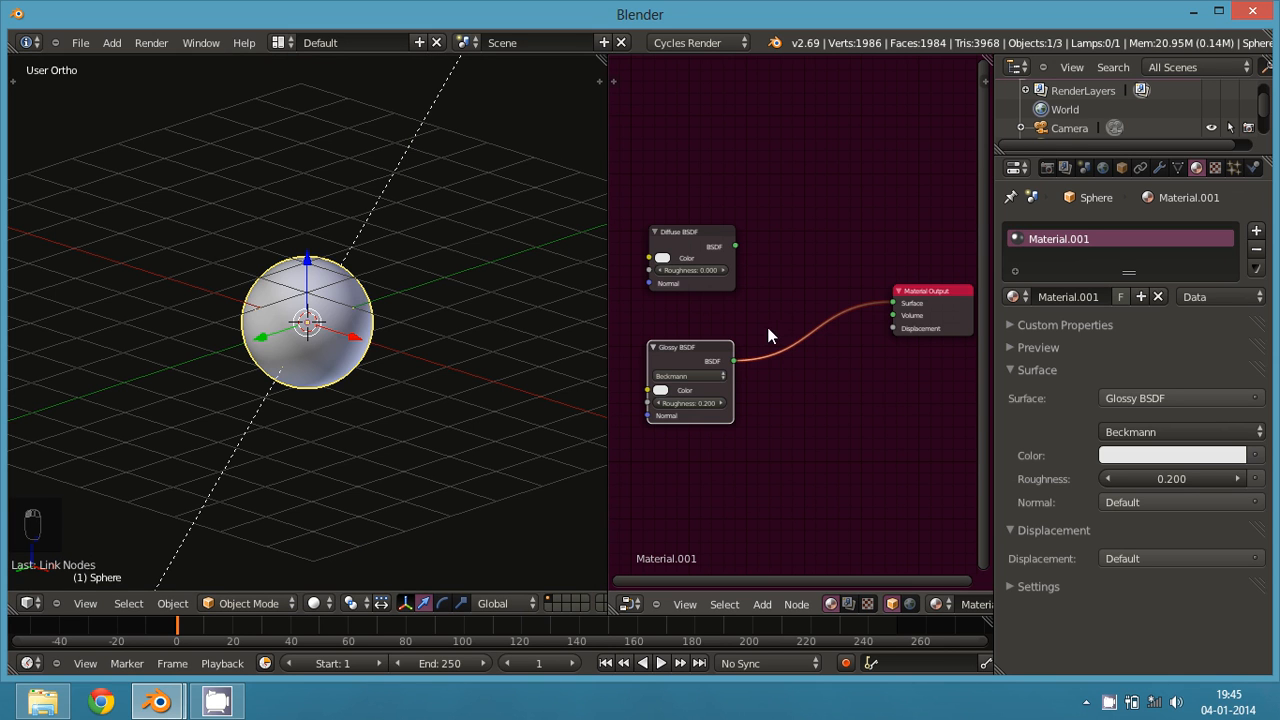
- Cut the Glossy BSDF's link and make room between the nodes by widening the Node Editor and moving the Material Output farther away
ctrl+right_drag(793, 336, 816, 456)
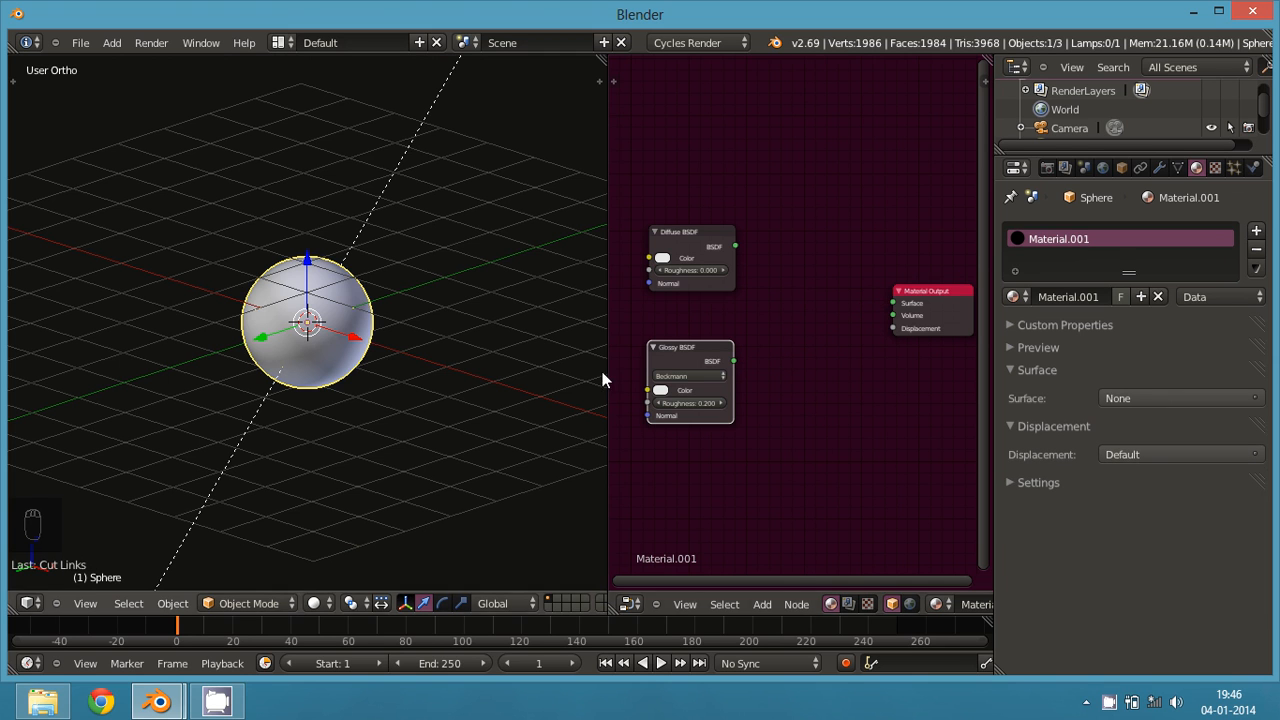
drag(607, 359, 361, 435)
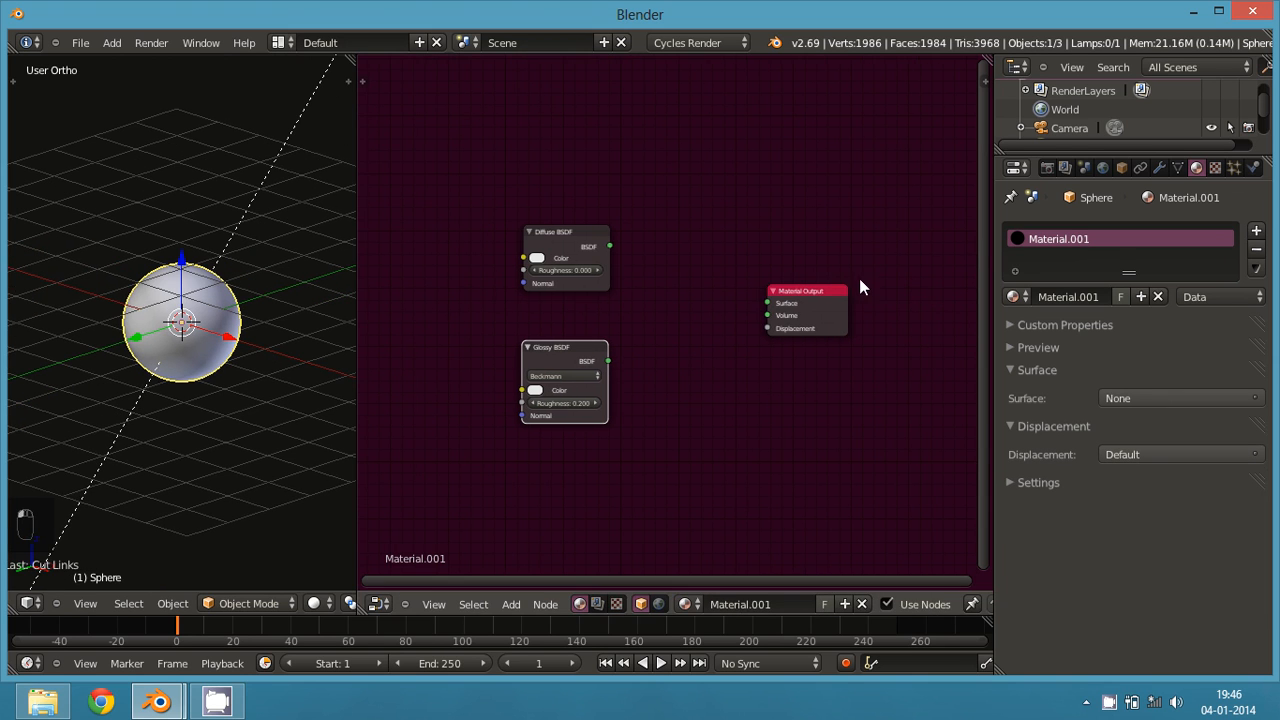
drag(821, 291, 923, 269)
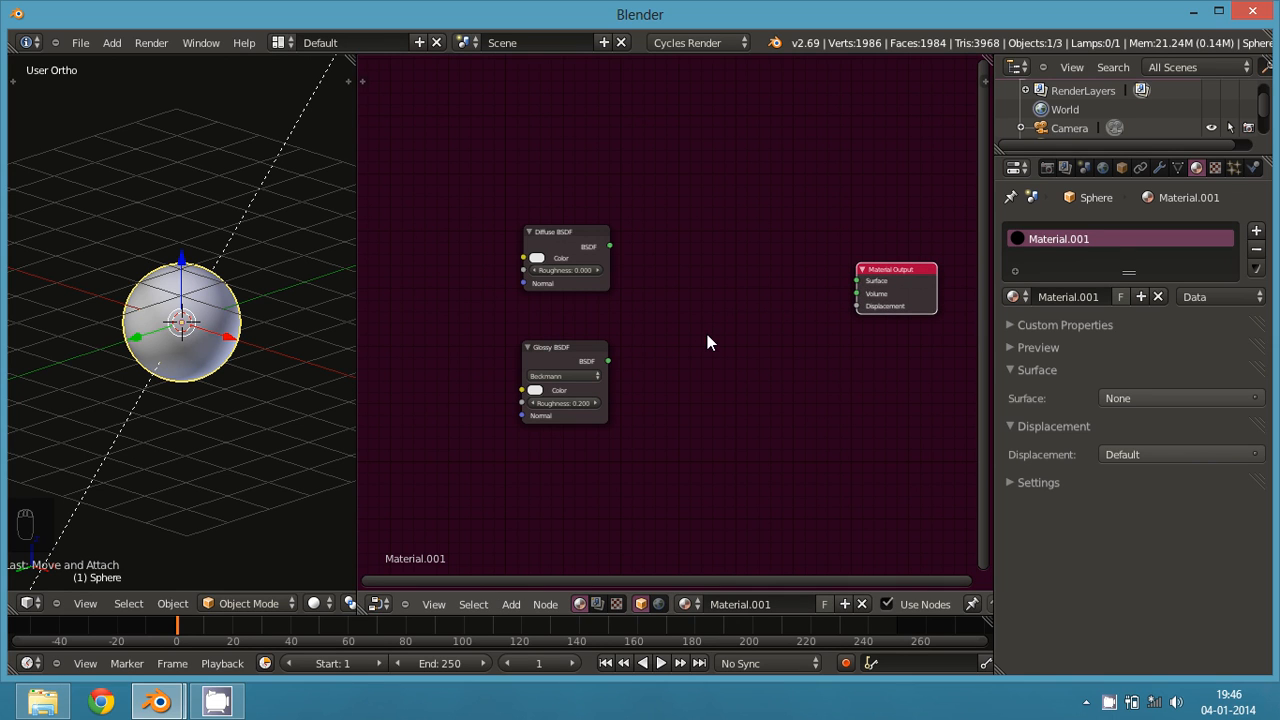
- Add a Mix Shader node between the two BSDF nodes and the Material Output
key(shift+a)
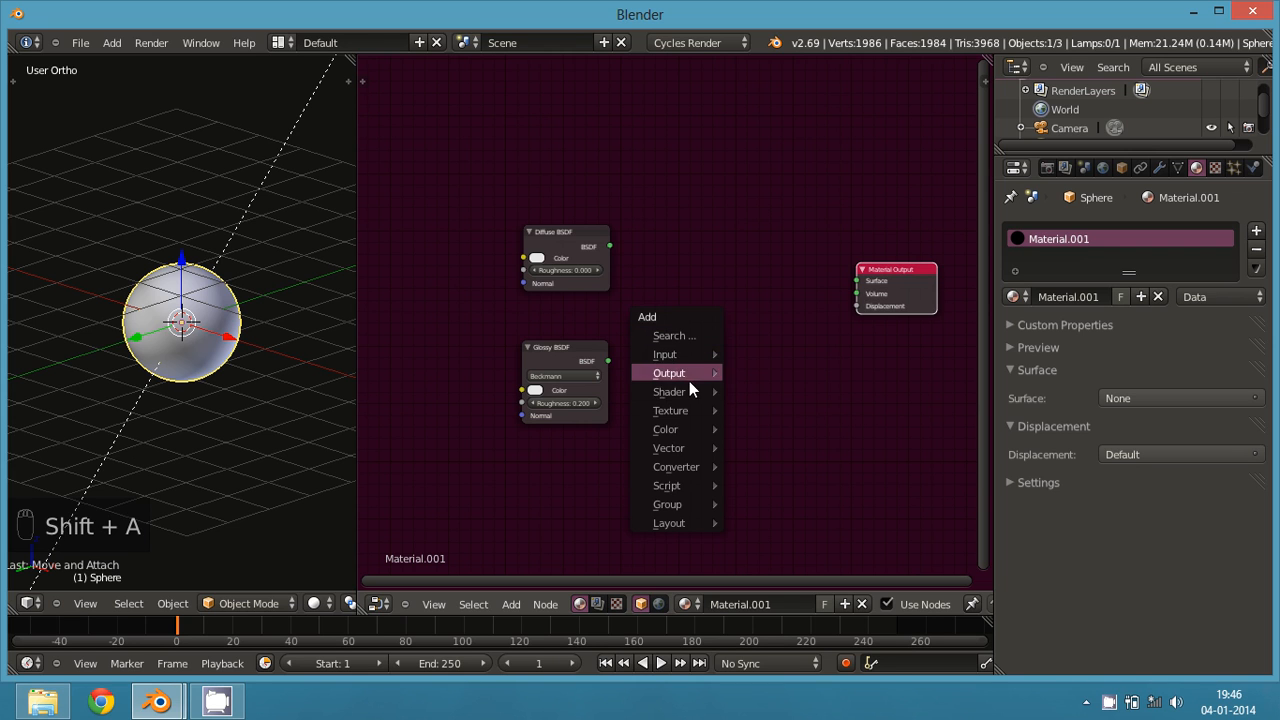
mouse_move(685, 392)
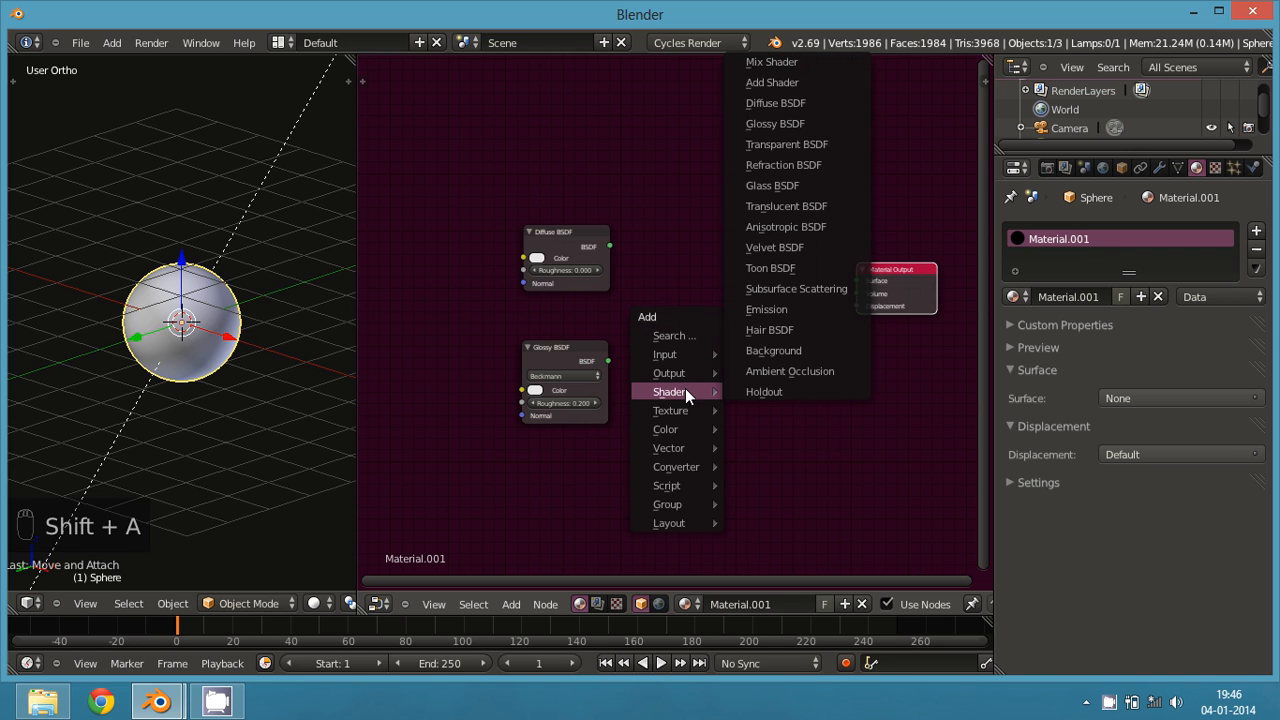
click(791, 63)
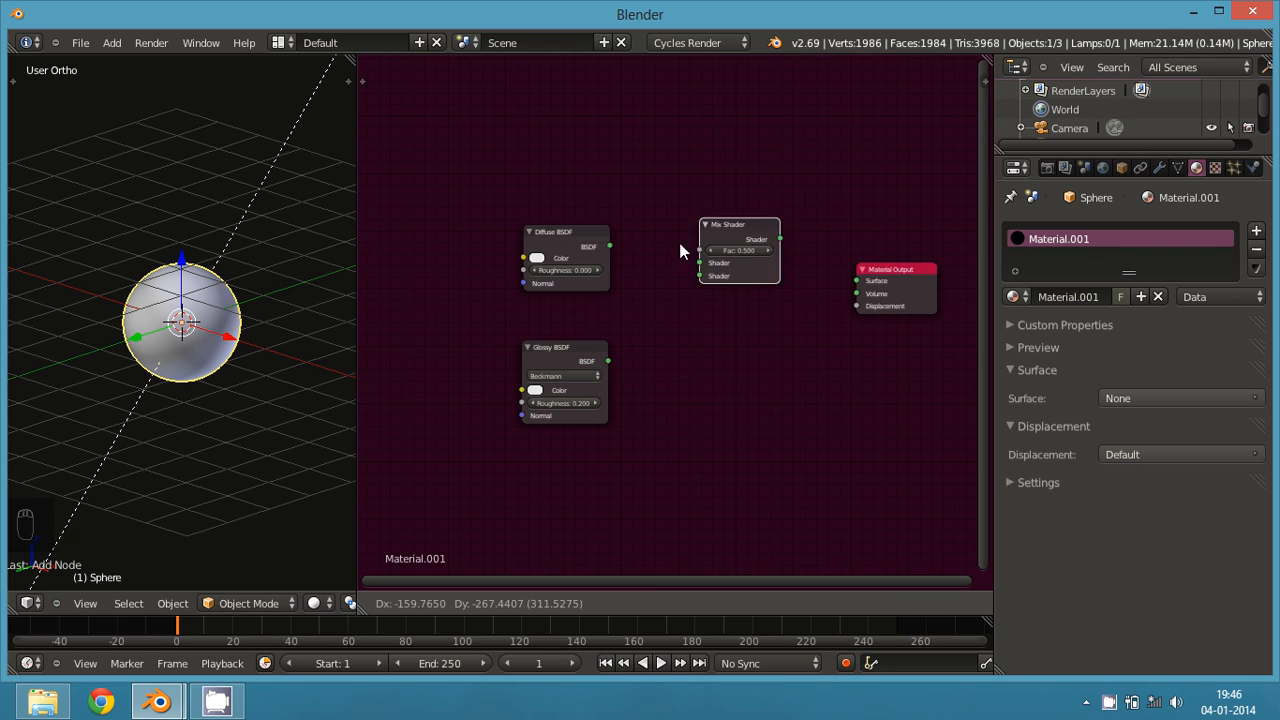
click(715, 262)
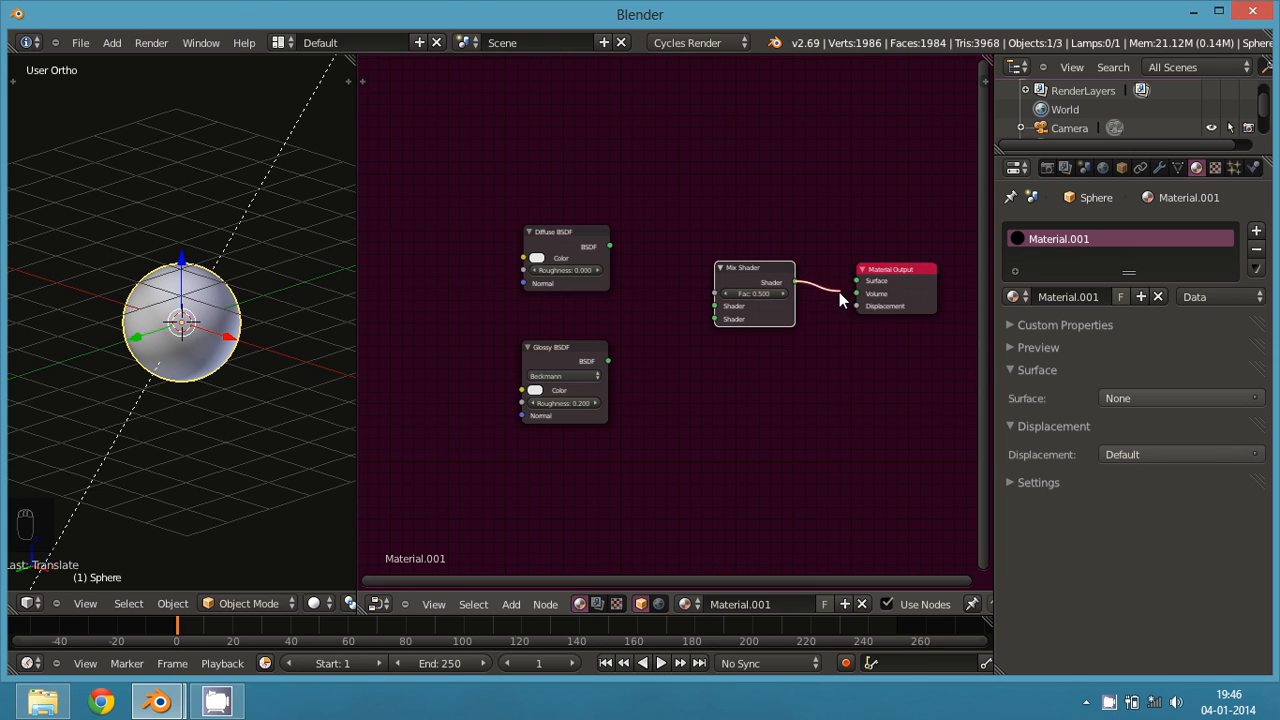
- Link the Diffuse and Glossy BSDFs into the Mix Shader's first and second Shader inputs, and its output to the Material Output's Surface
drag(839, 292, 831, 292)
drag(612, 246, 714, 306)
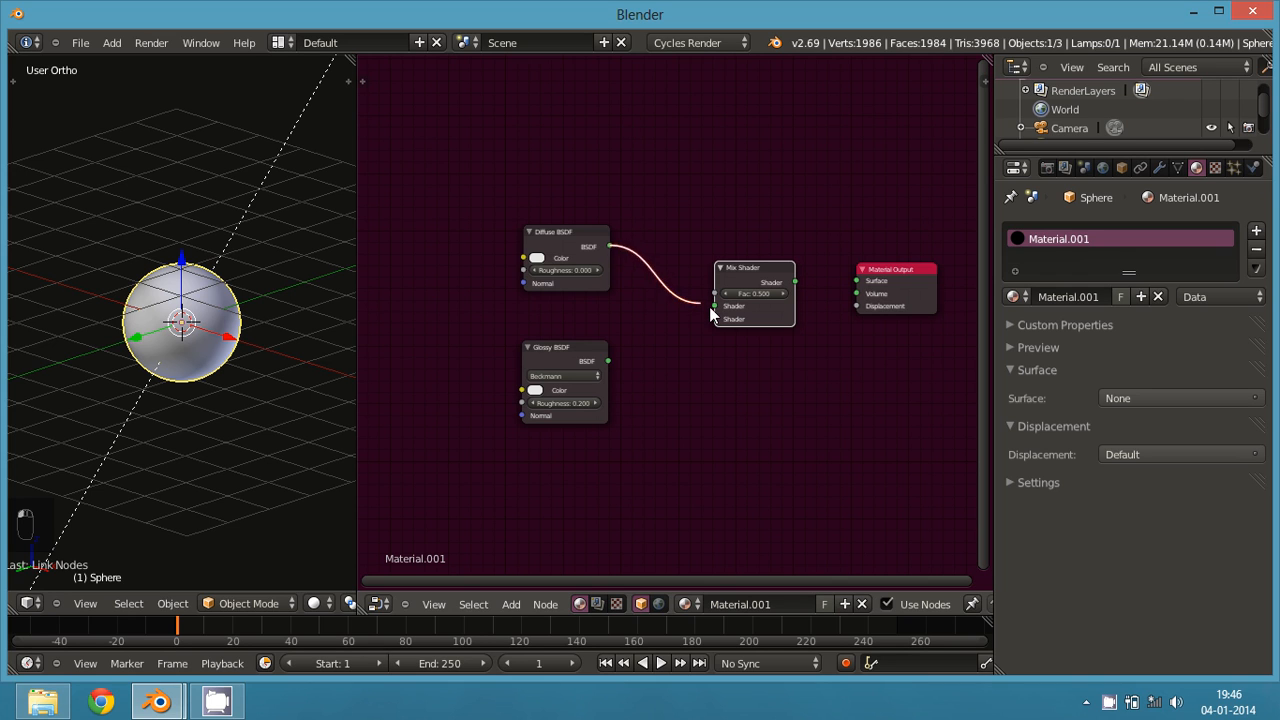
click(603, 369)
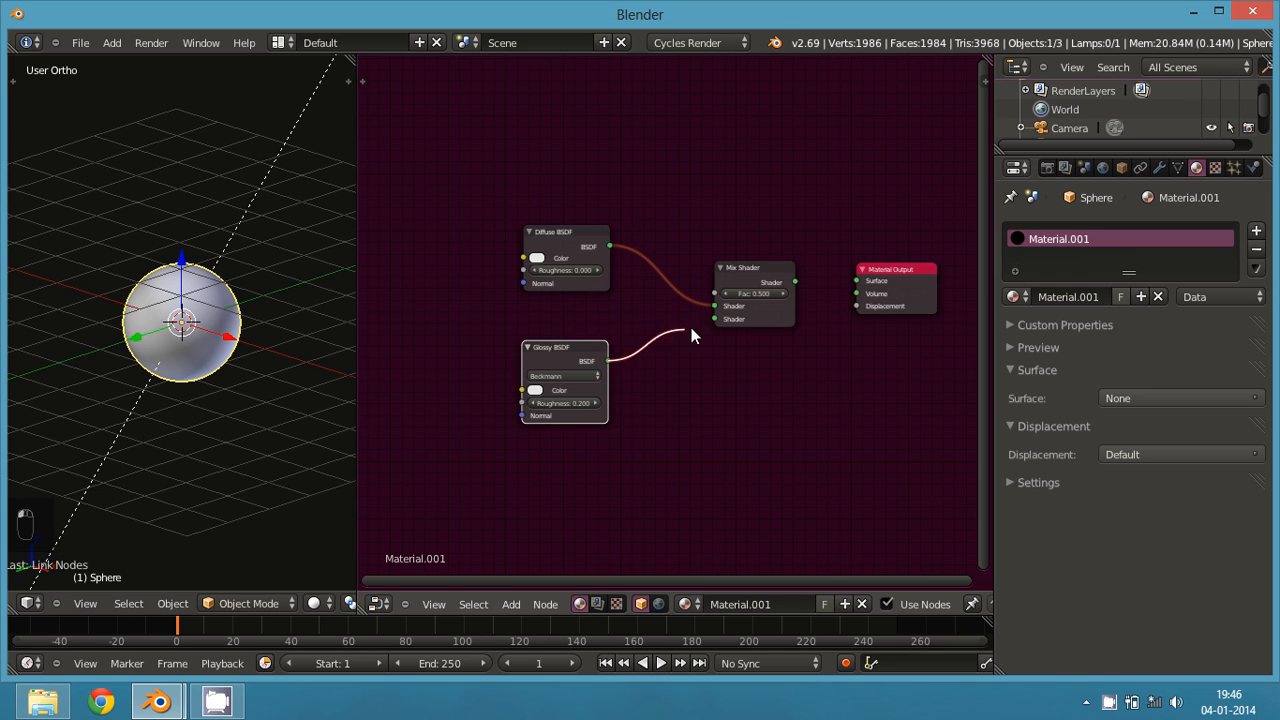
drag(692, 336, 714, 319)
drag(859, 285, 859, 283)
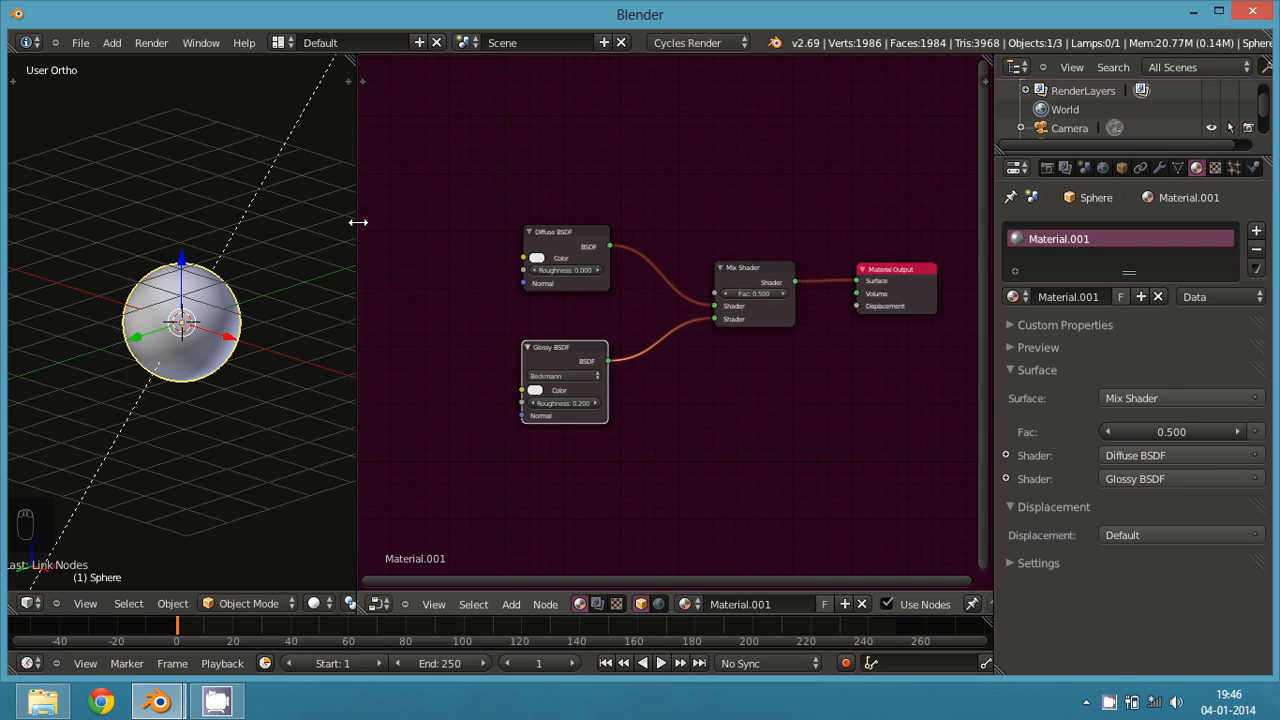
- Enlarge the 3D view and preview the mixed material on the sphere in Rendered shading from several angles
drag(358, 226, 769, 240)
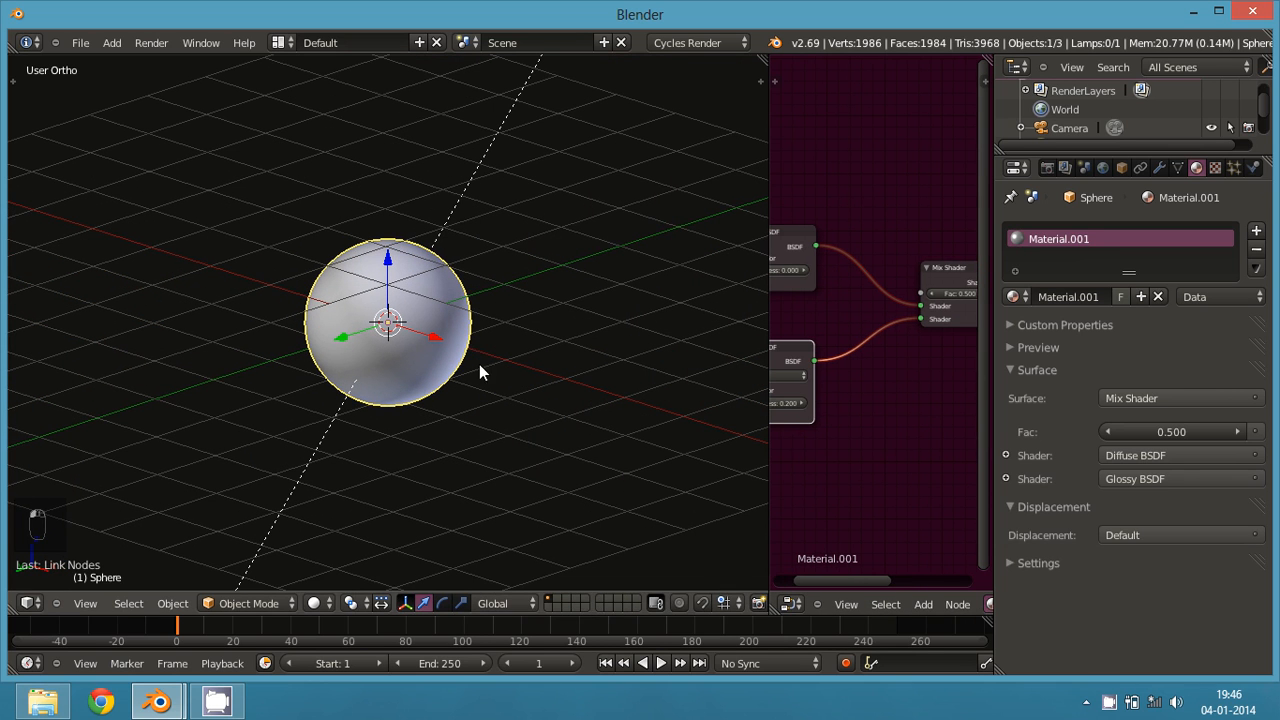
click(322, 607)
click(362, 481)
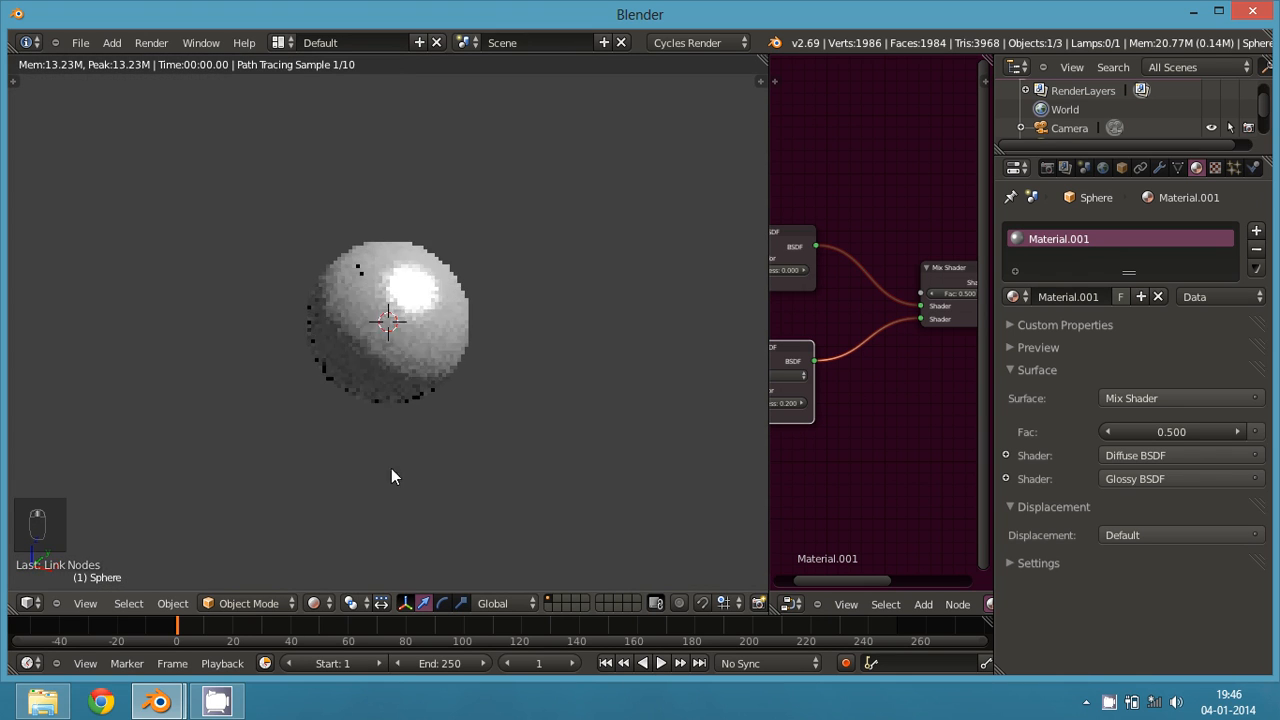
mouse_move(240, 499)
middle_down()
mouse_move(168, 420)
mouse_move(300, 320)
mouse_move(590, 390)
mouse_move(237, 548)
middle_up()
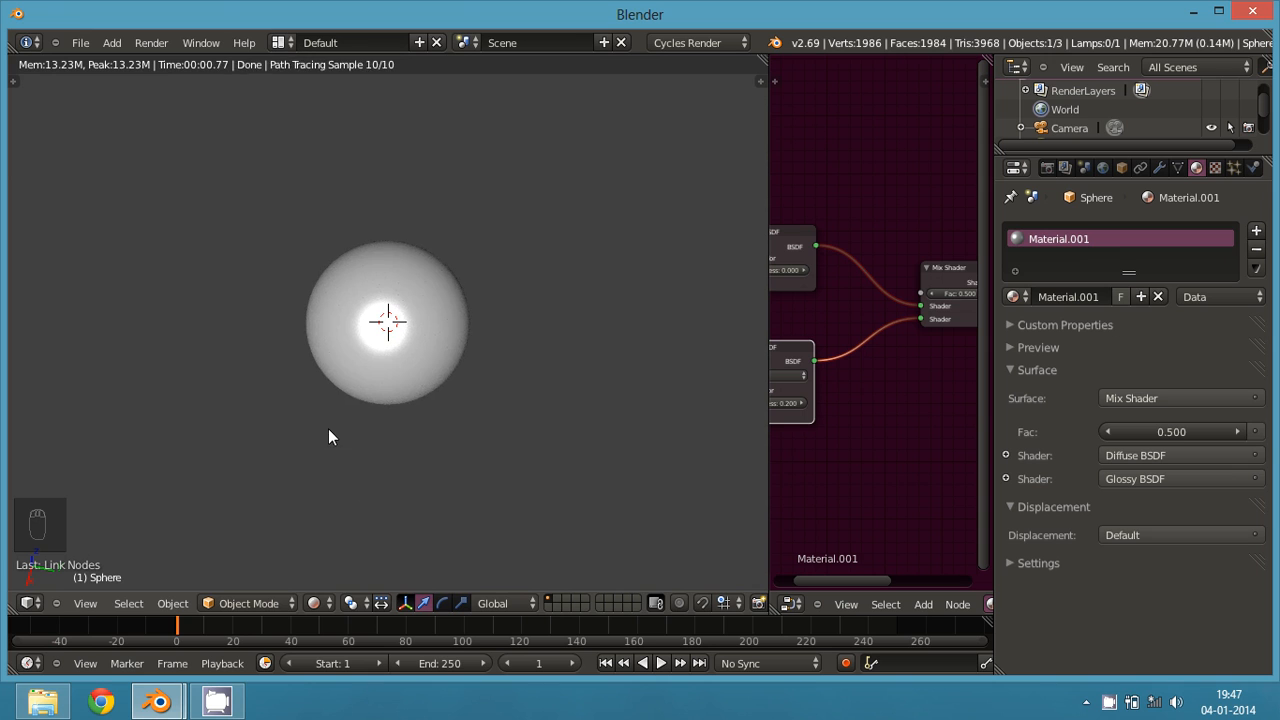
middle_drag(411, 400, 621, 370)
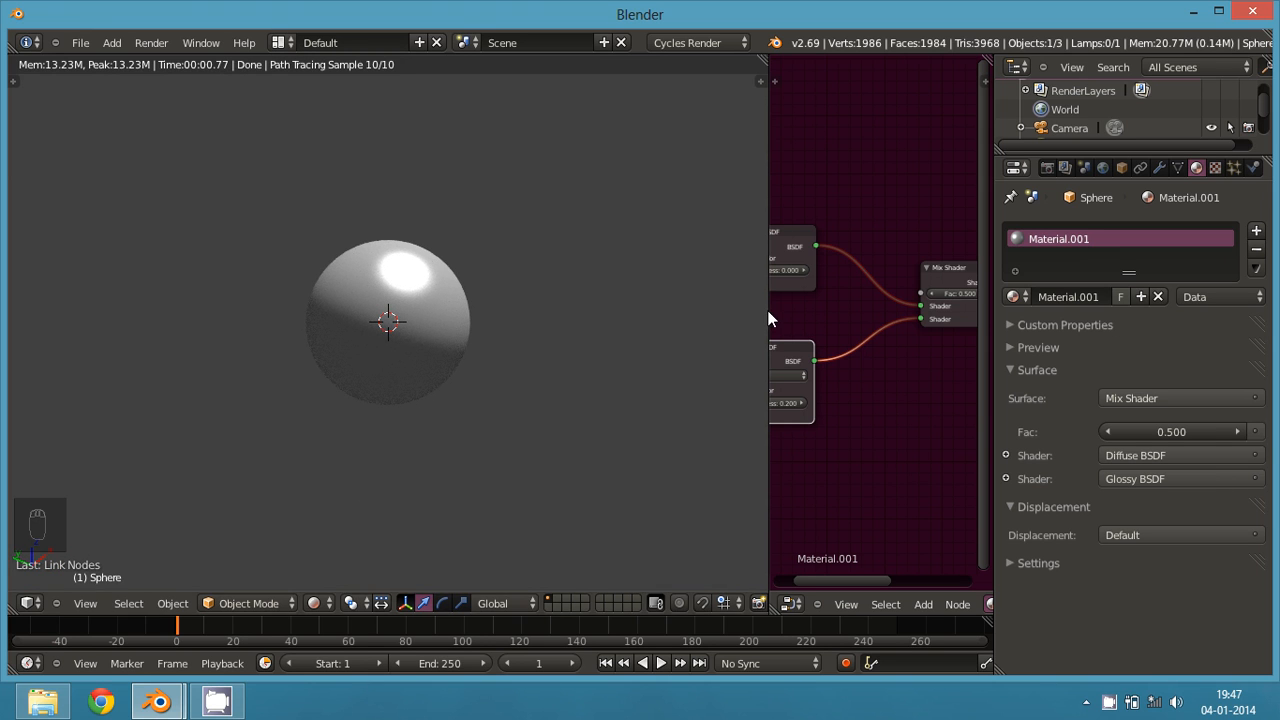
- Set the Glossy BSDF's roughness to 0.230 and the Diffuse BSDF's roughness to 0.064, with the Node Editor widened
drag(766, 319, 656, 360)
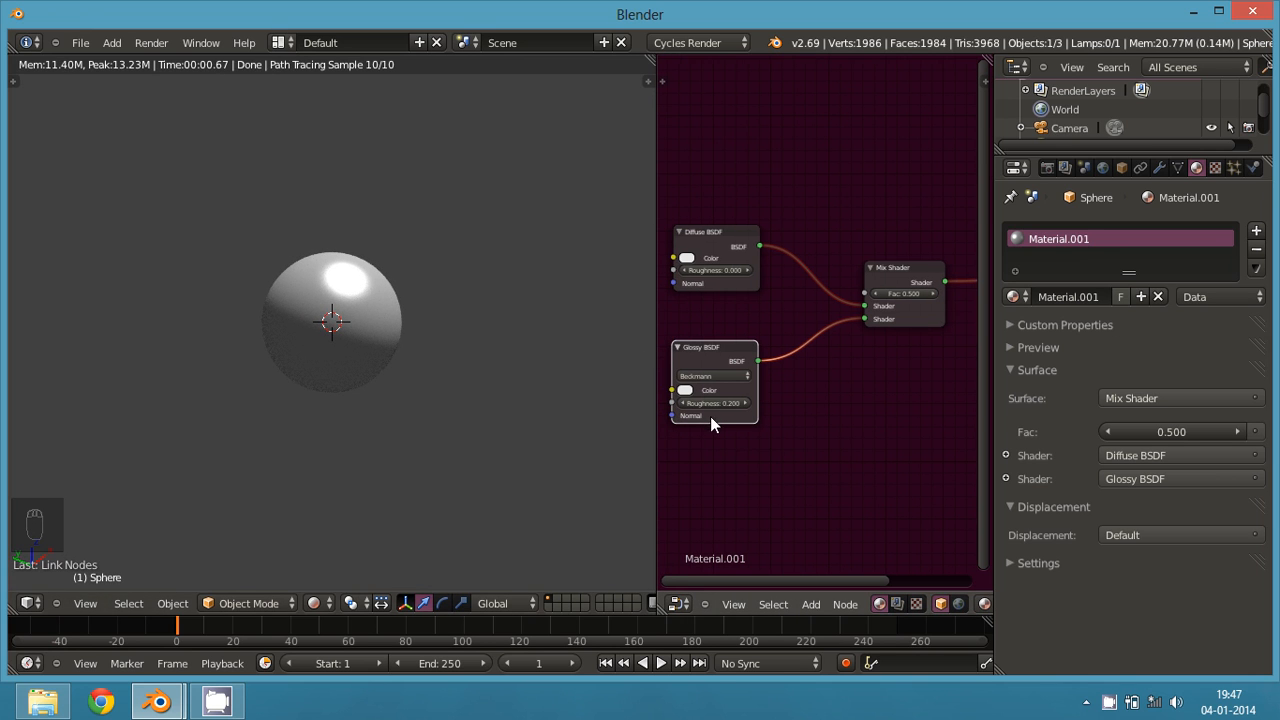
scroll(710, 416, down, 1)
scroll(713, 398, up, 1)
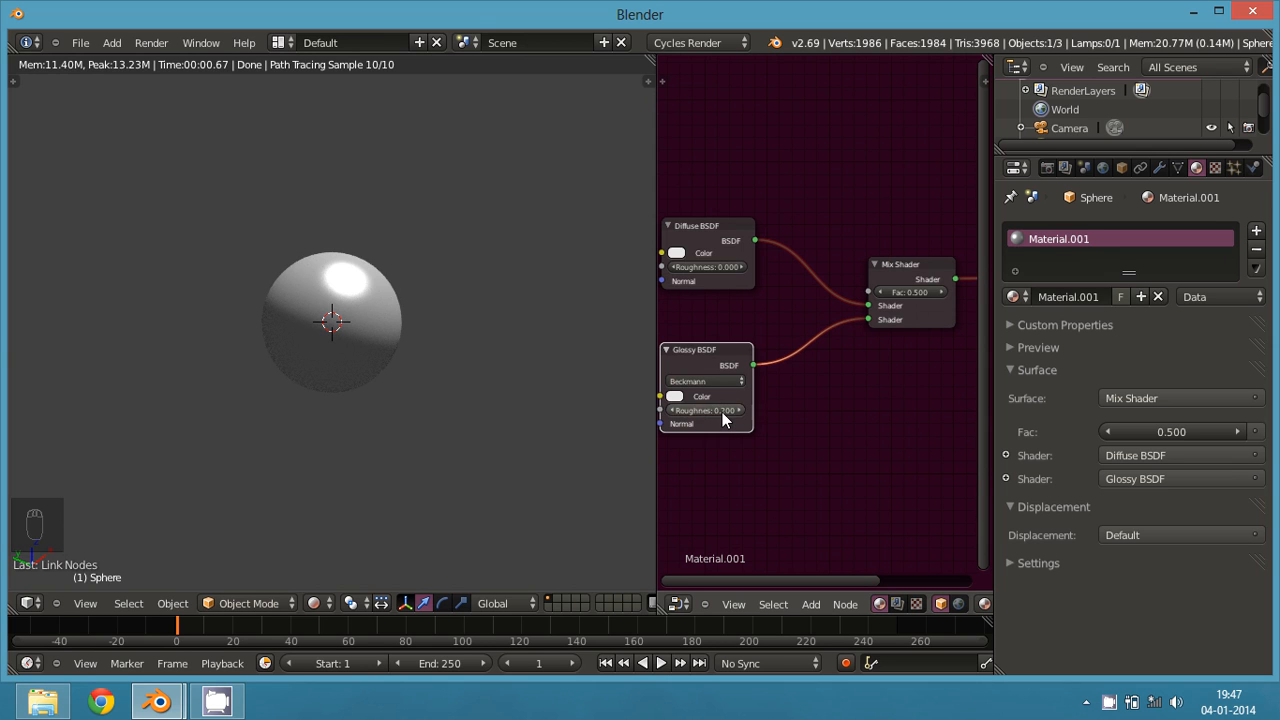
mouse_move(722, 411)
mouse_down()
mouse_move(708, 416)
mouse_move(737, 417)
mouse_up()
drag(702, 267, 721, 287)
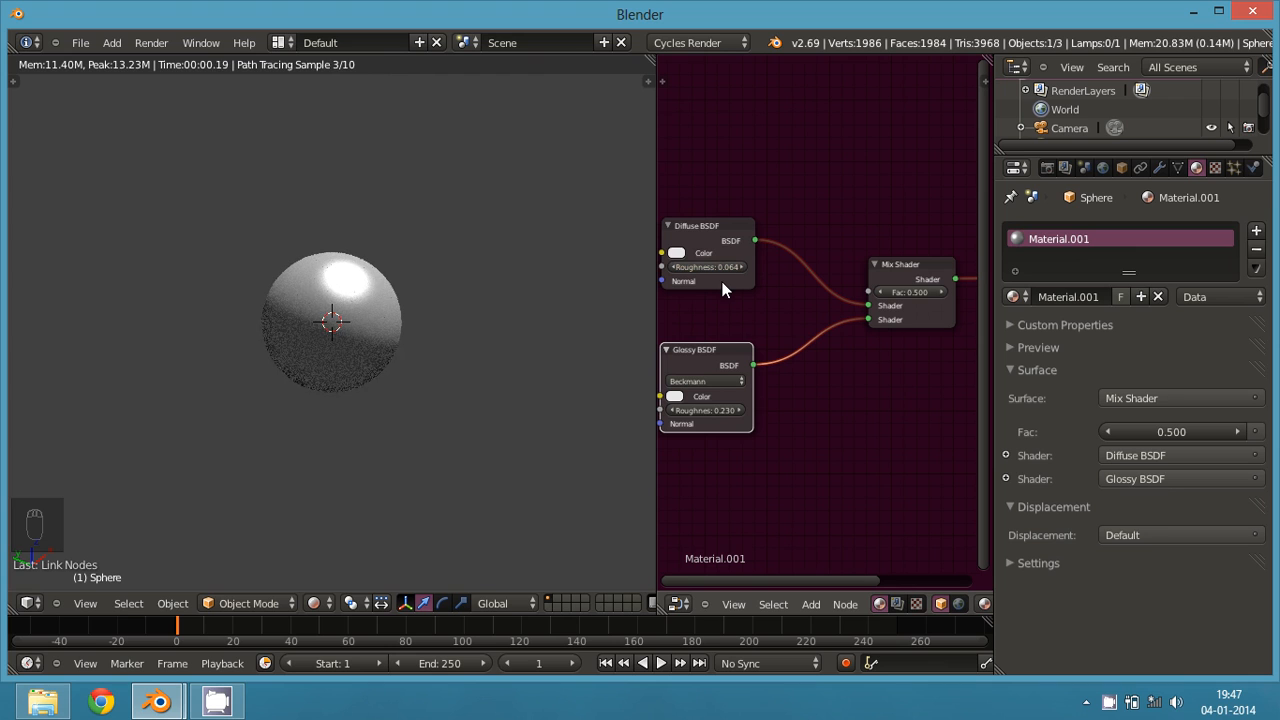
- Nudge the sphere slightly downward and widen the Node Editor's area to fit the whole node tree
scroll(820, 420, down, 2)
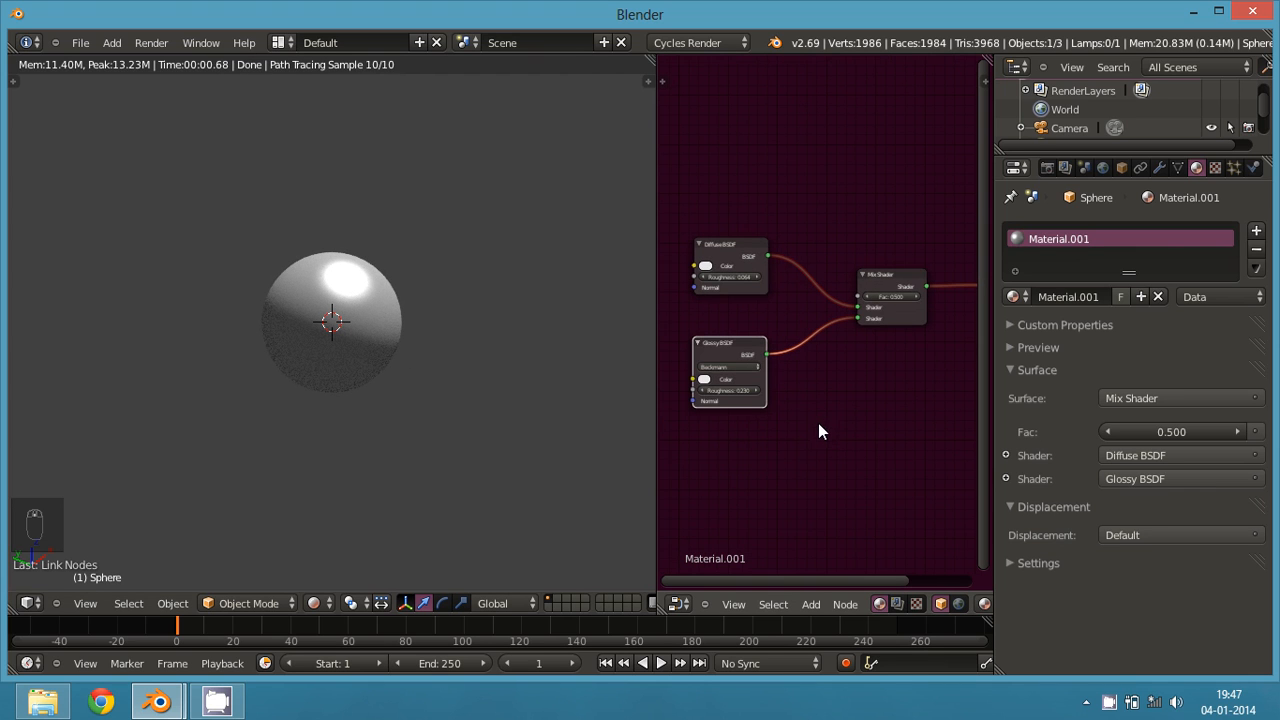
drag(779, 581, 811, 578)
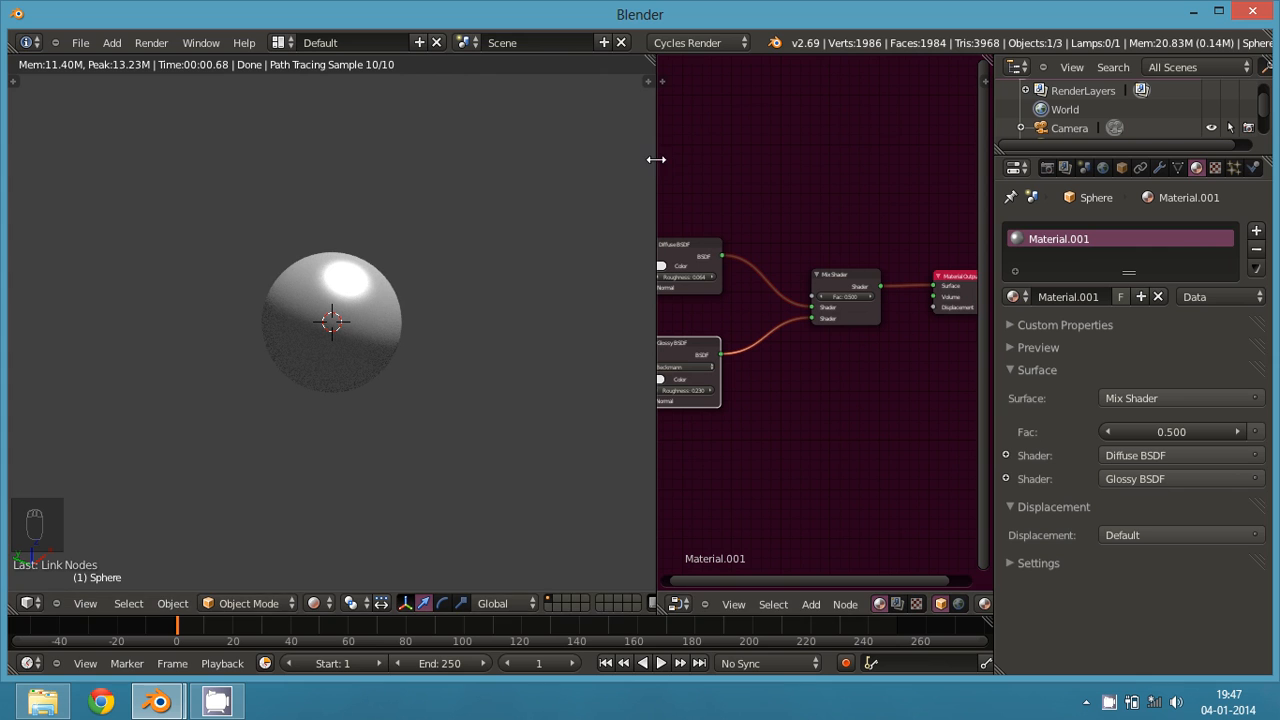
key(g)
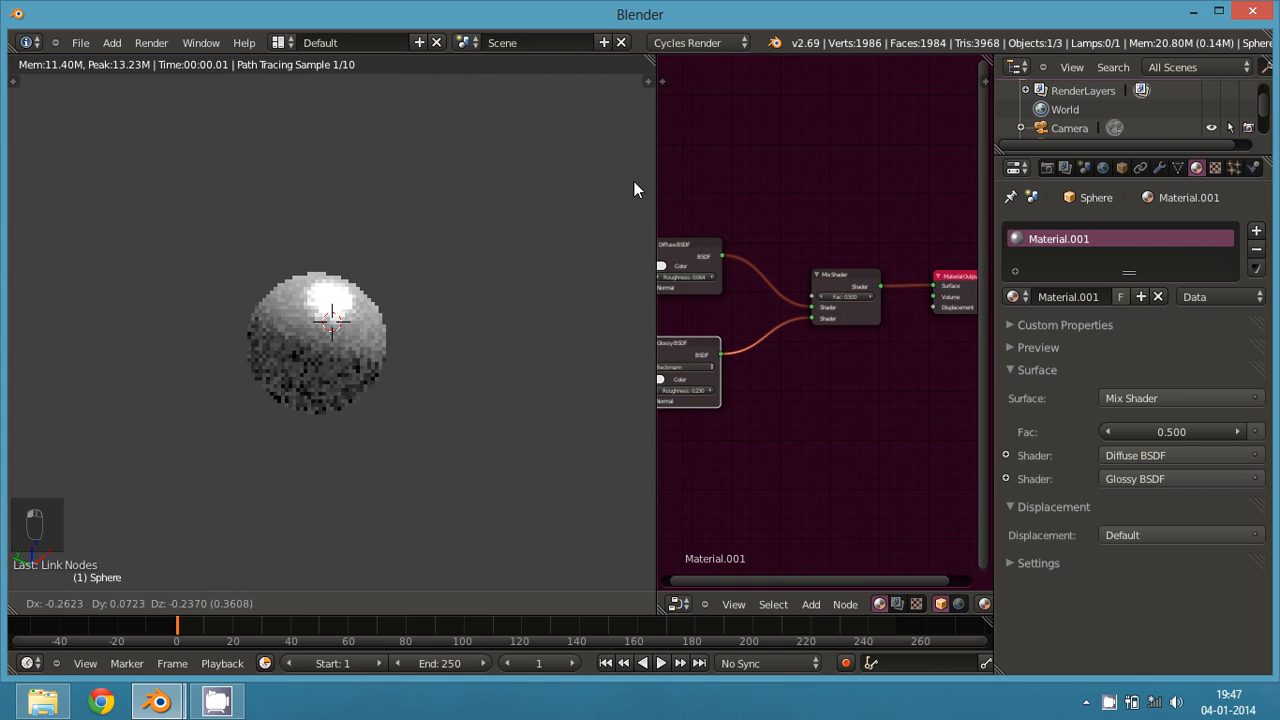
click(646, 178)
drag(655, 172, 407, 240)
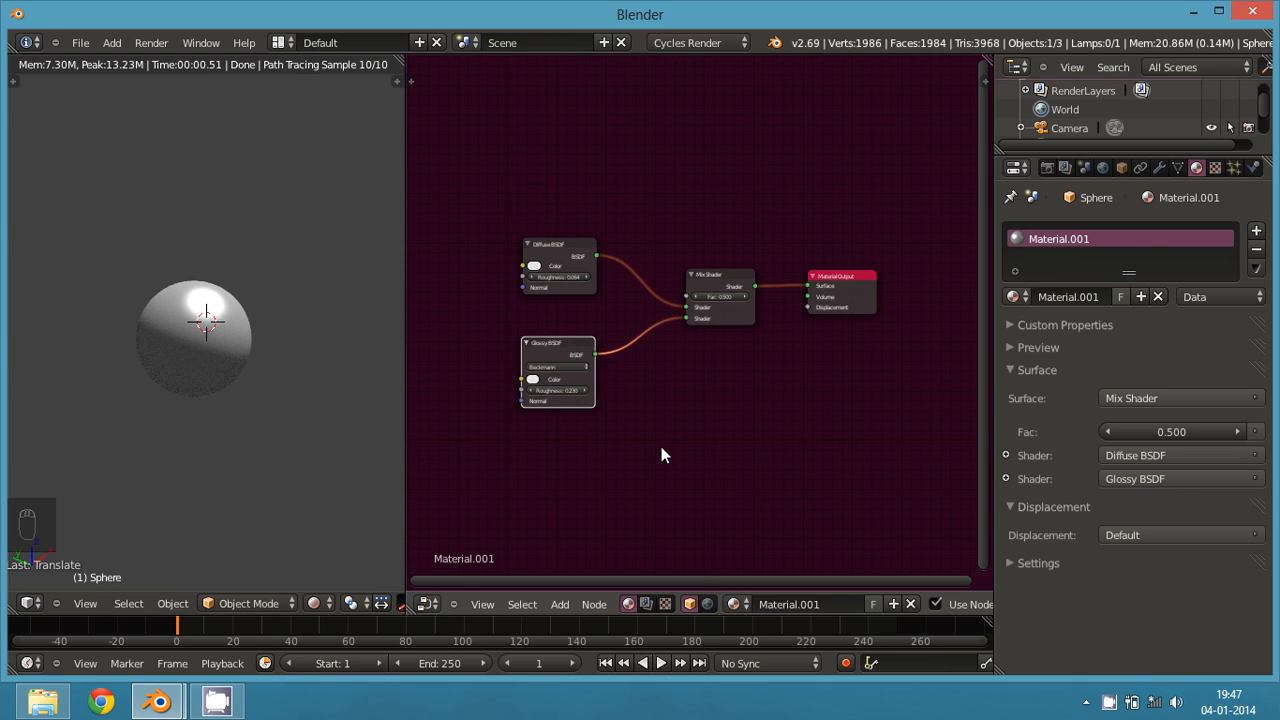
- Add an RGB input node and place it beside the Glossy BSDF, on its input side
key(shift+a)
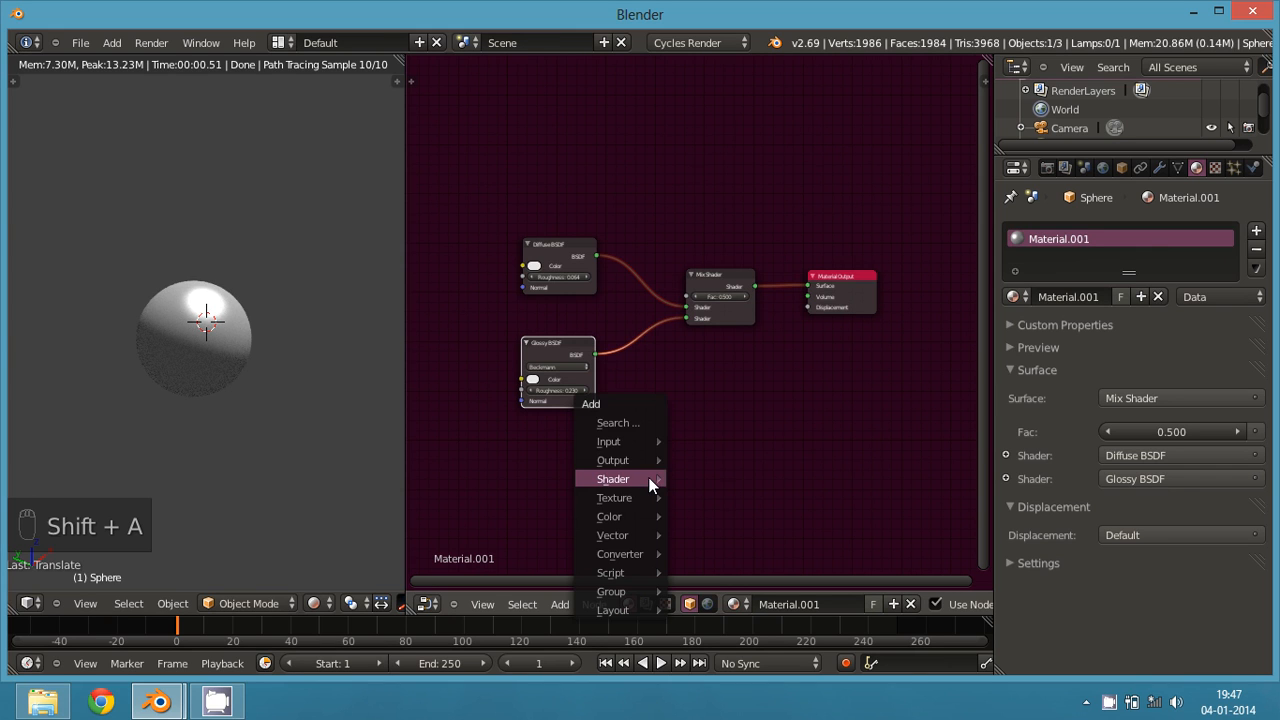
mouse_move(645, 479)
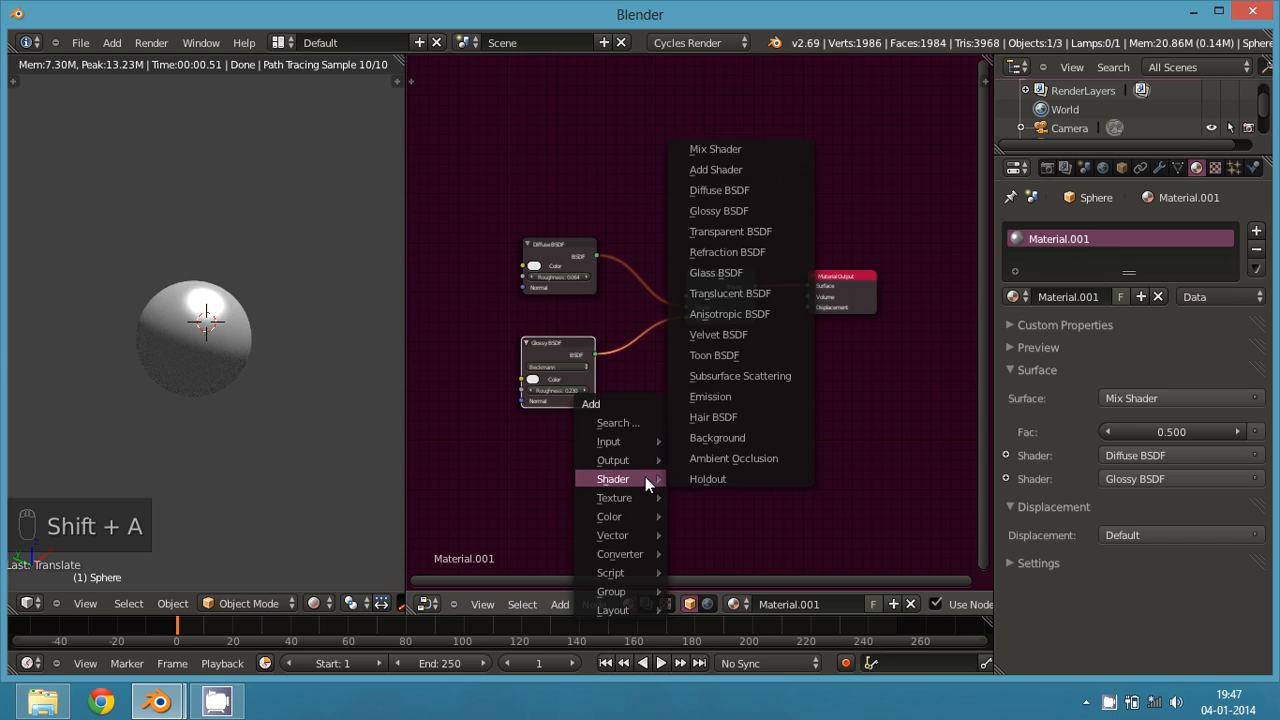
mouse_move(628, 441)
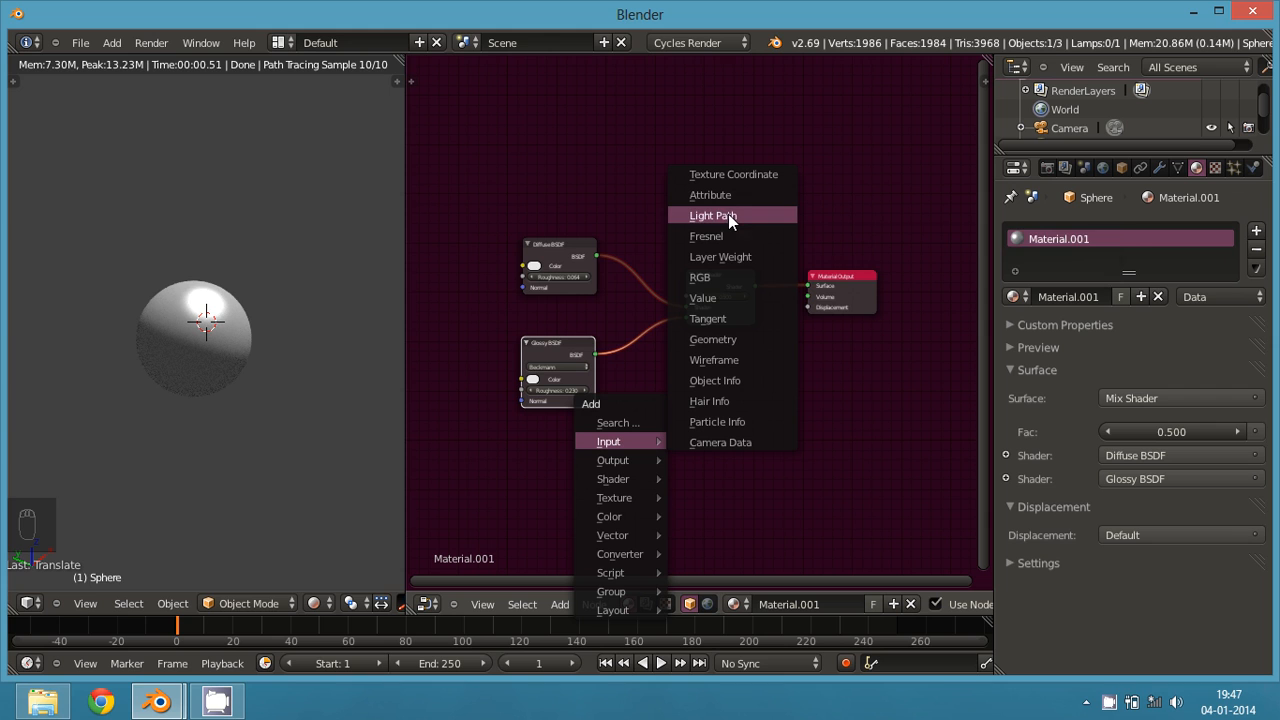
click(718, 279)
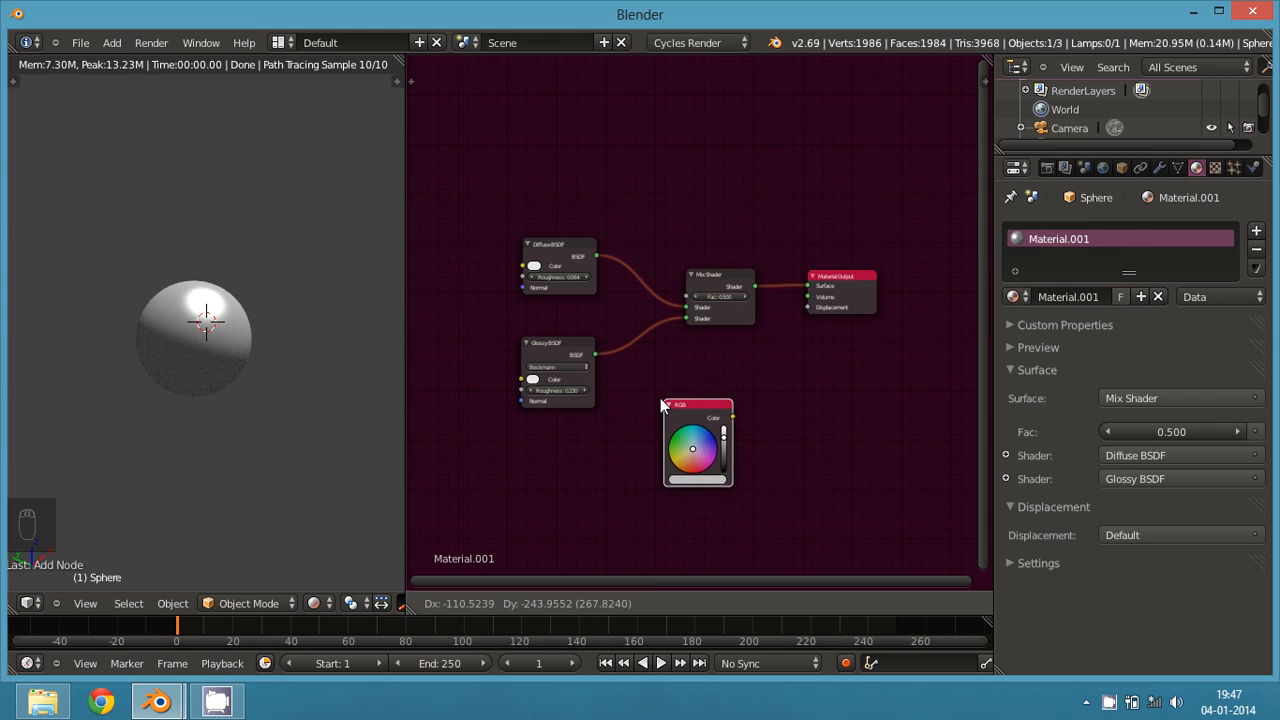
click(625, 425)
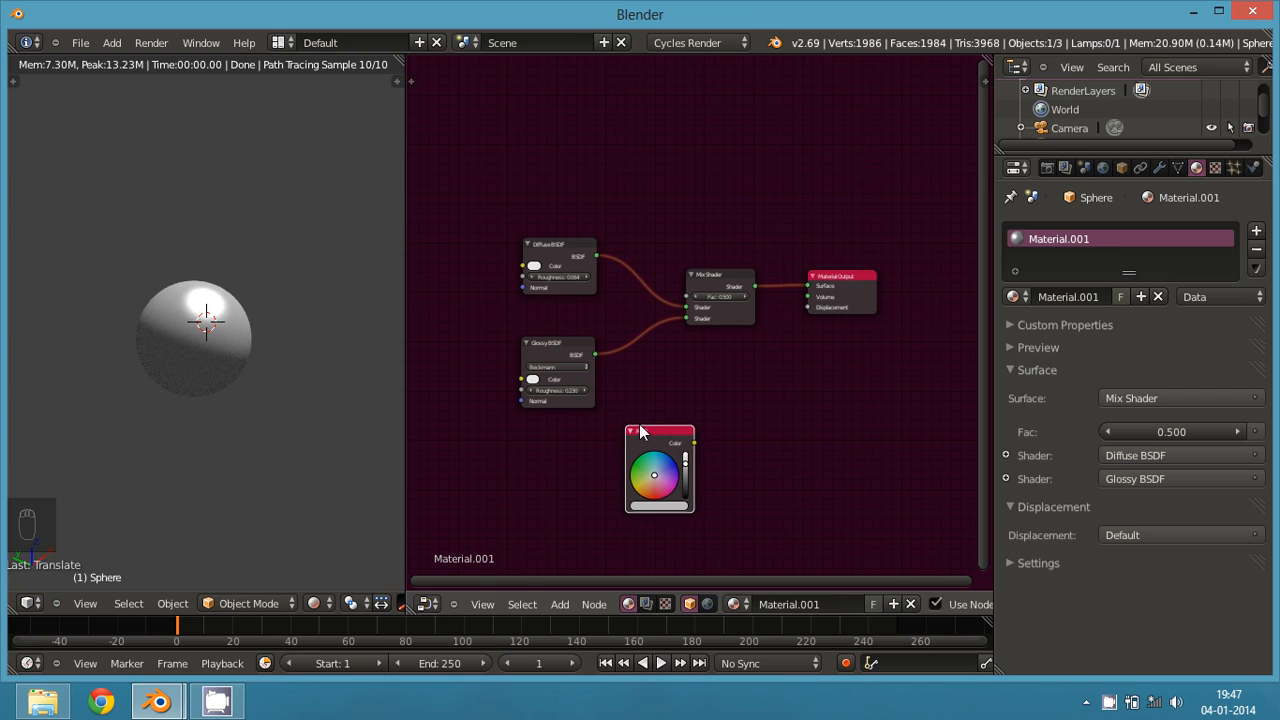
click(642, 437)
drag(642, 437, 444, 335)
click(433, 355)
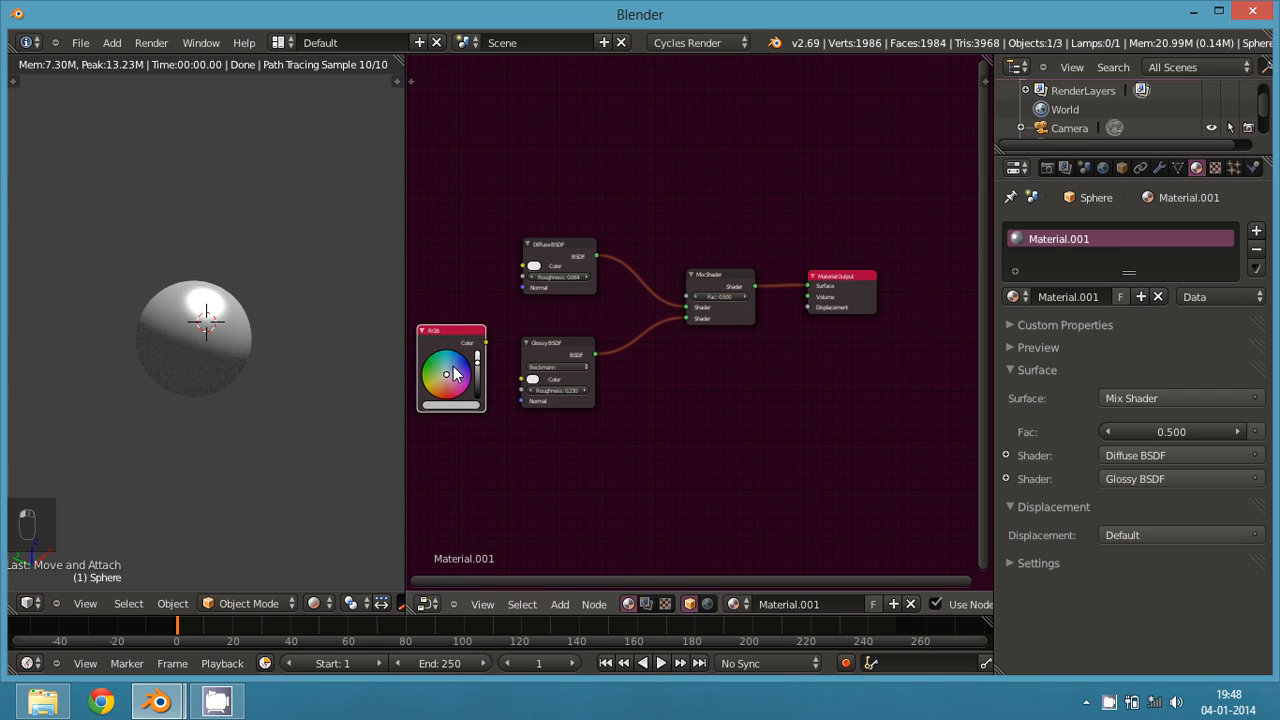
- Try a darkened blue from the RGB node as the Glossy BSDF's Color, and cut that link again
drag(449, 379, 461, 365)
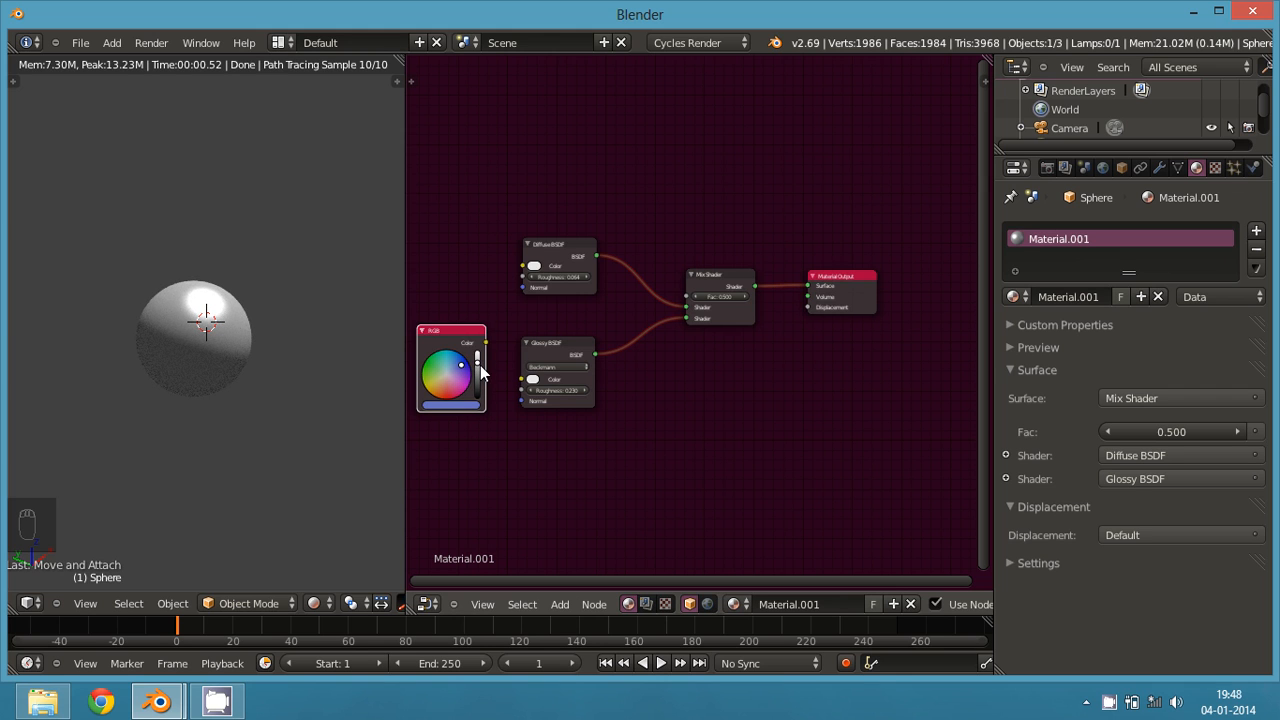
click(479, 363)
drag(497, 368, 520, 378)
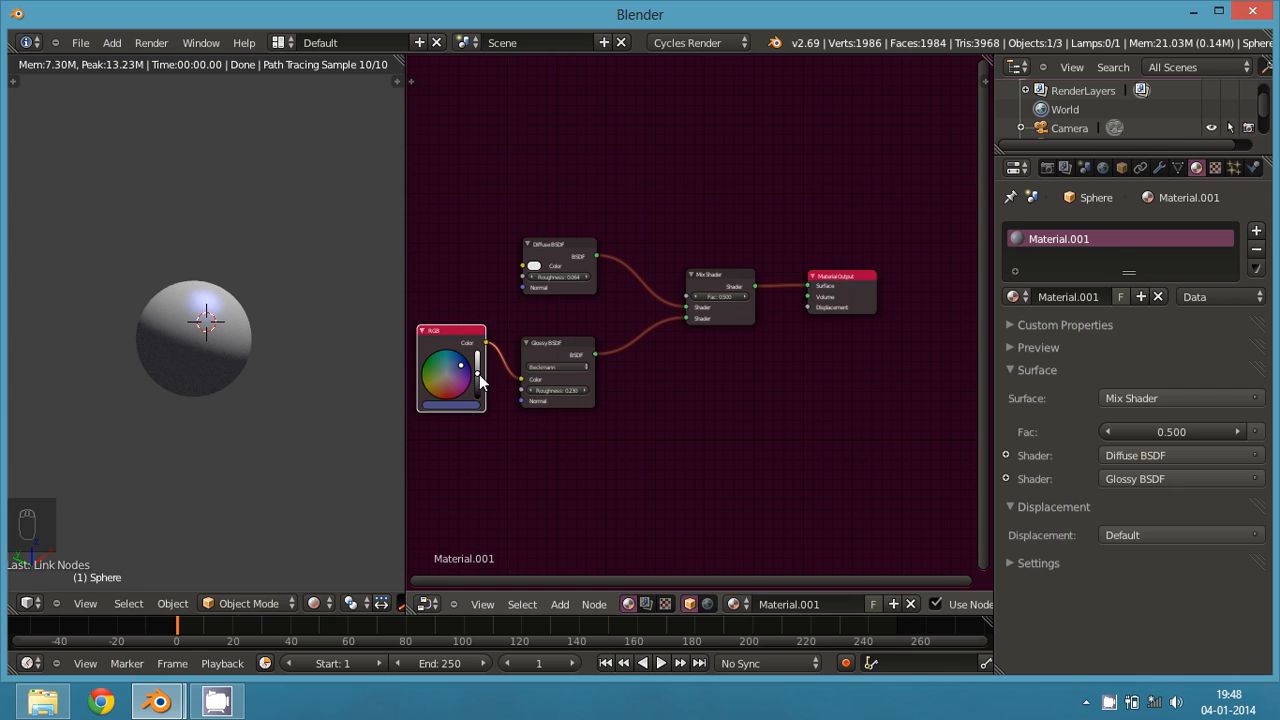
mouse_move(480, 373)
mouse_down()
mouse_move(488, 356)
mouse_move(480, 375)
mouse_up()
ctrl+right_drag(504, 333, 506, 392)
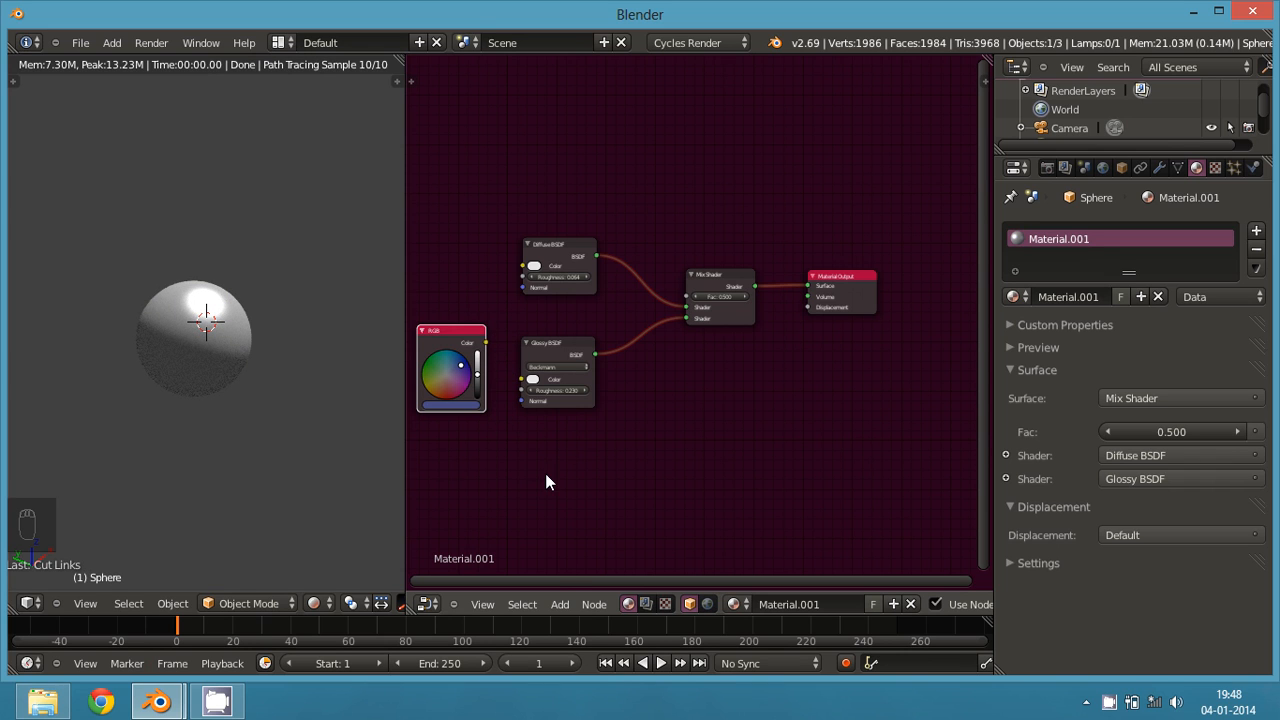
- Add a Particle Info input node below the Glossy BSDF
key(shift+a)
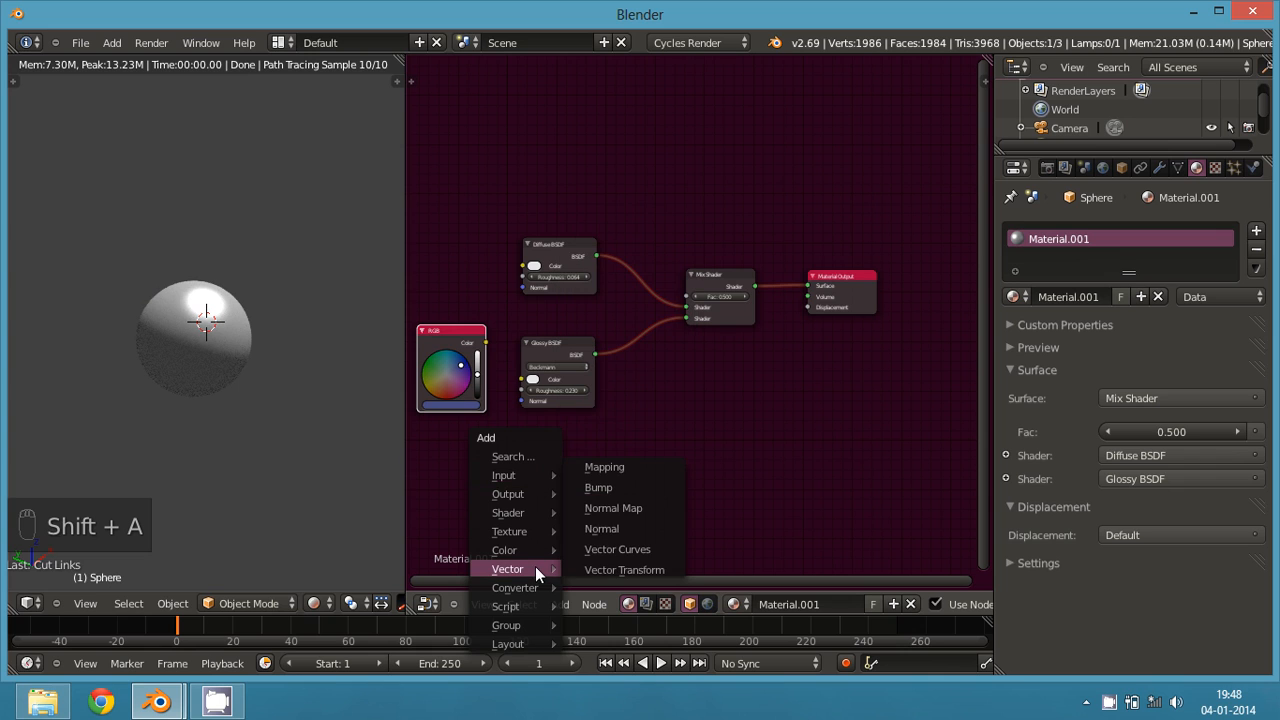
mouse_move(527, 590)
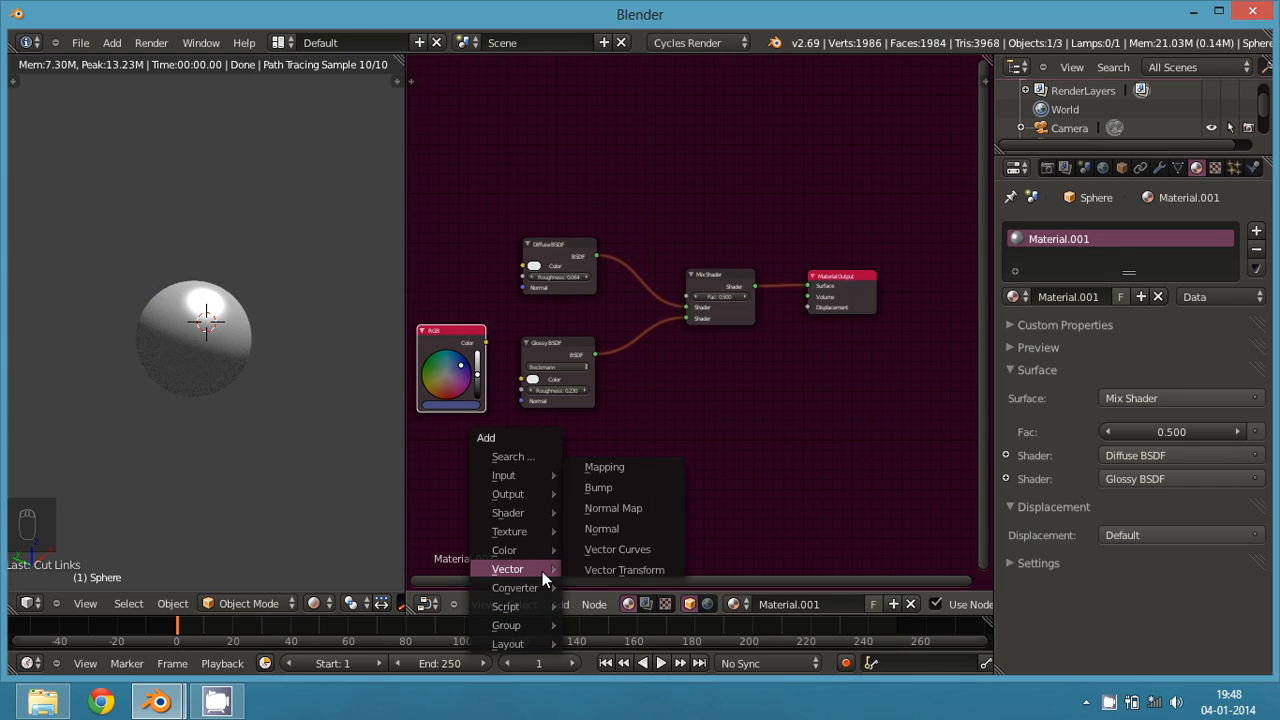
mouse_move(539, 550)
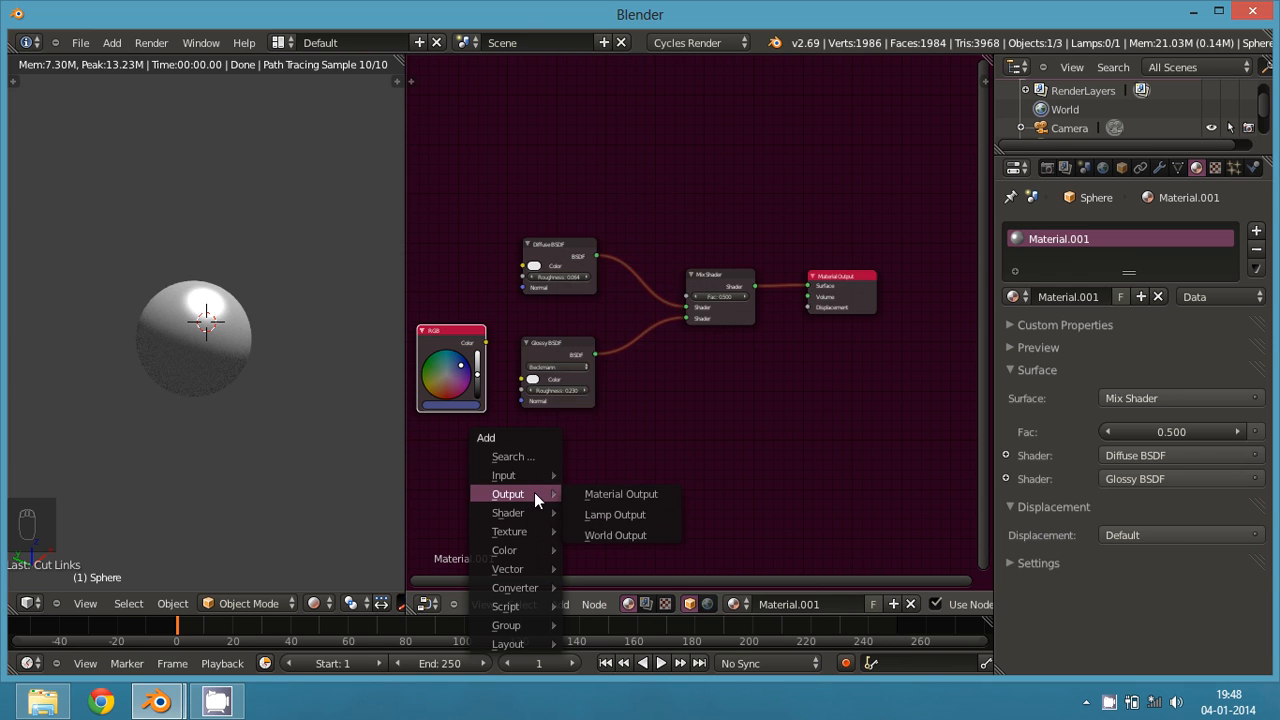
mouse_move(532, 475)
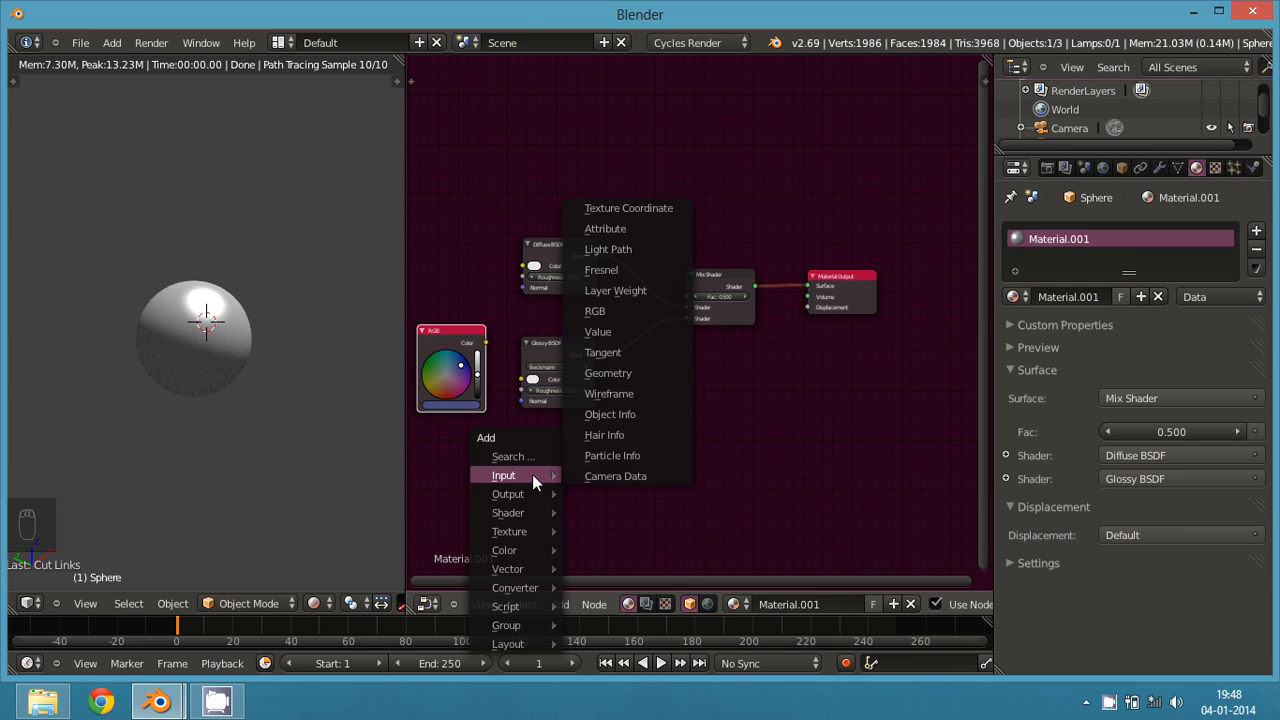
click(612, 455)
click(461, 457)
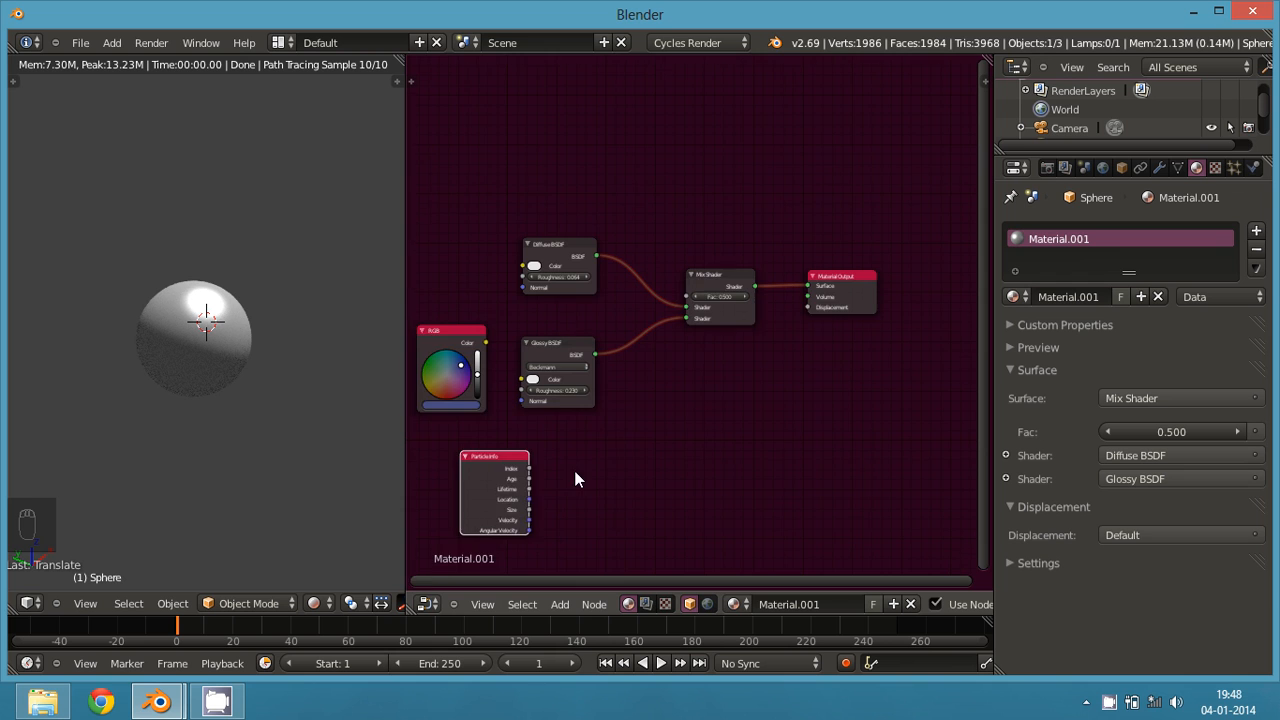
- Add a ColorRamp converter node beside the Particle Info node's outputs
scroll(567, 490, up, 1)
middle_drag(543, 515, 666, 309)
scroll(654, 320, up, 2)
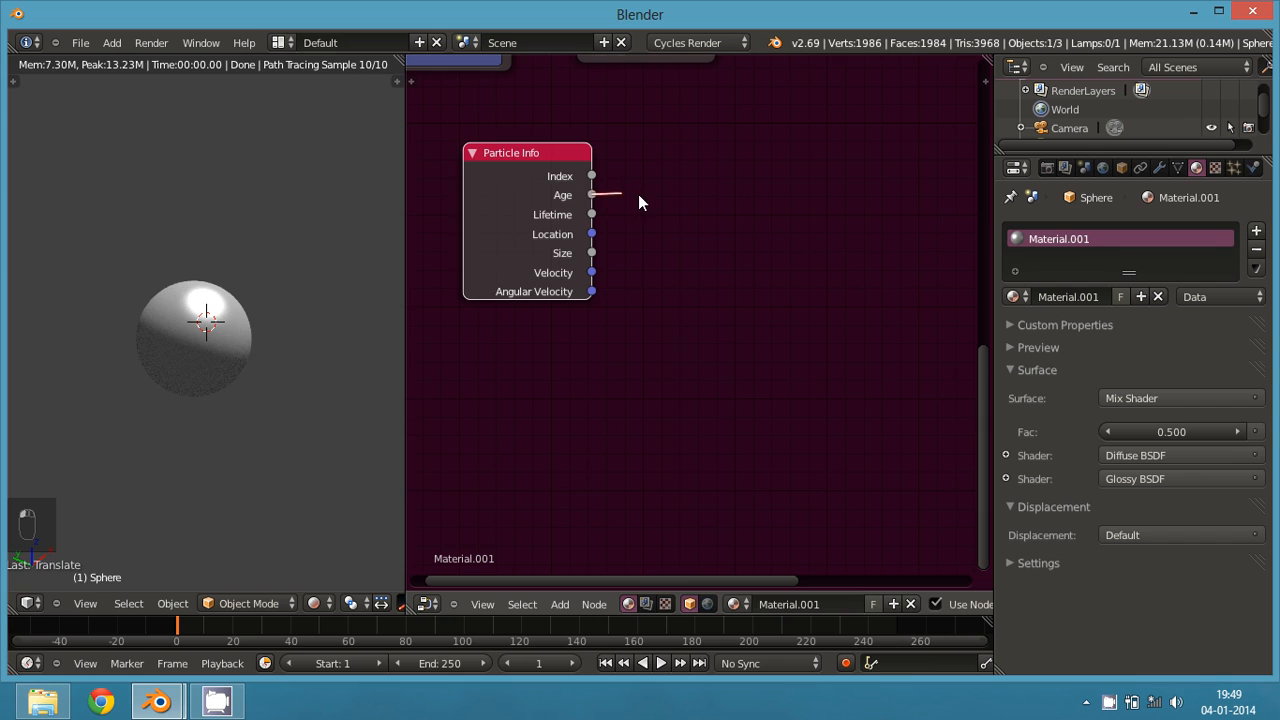
drag(639, 196, 671, 249)
key(shift+a)
mouse_move(773, 318)
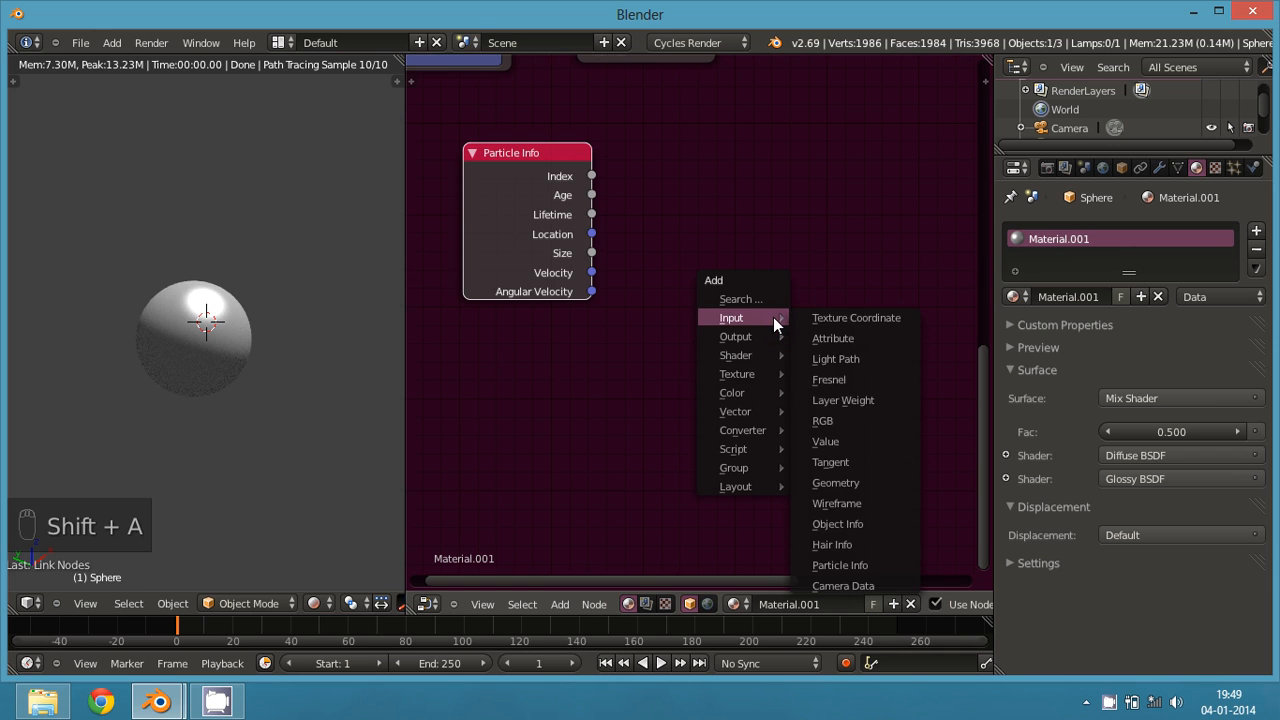
mouse_move(750, 398)
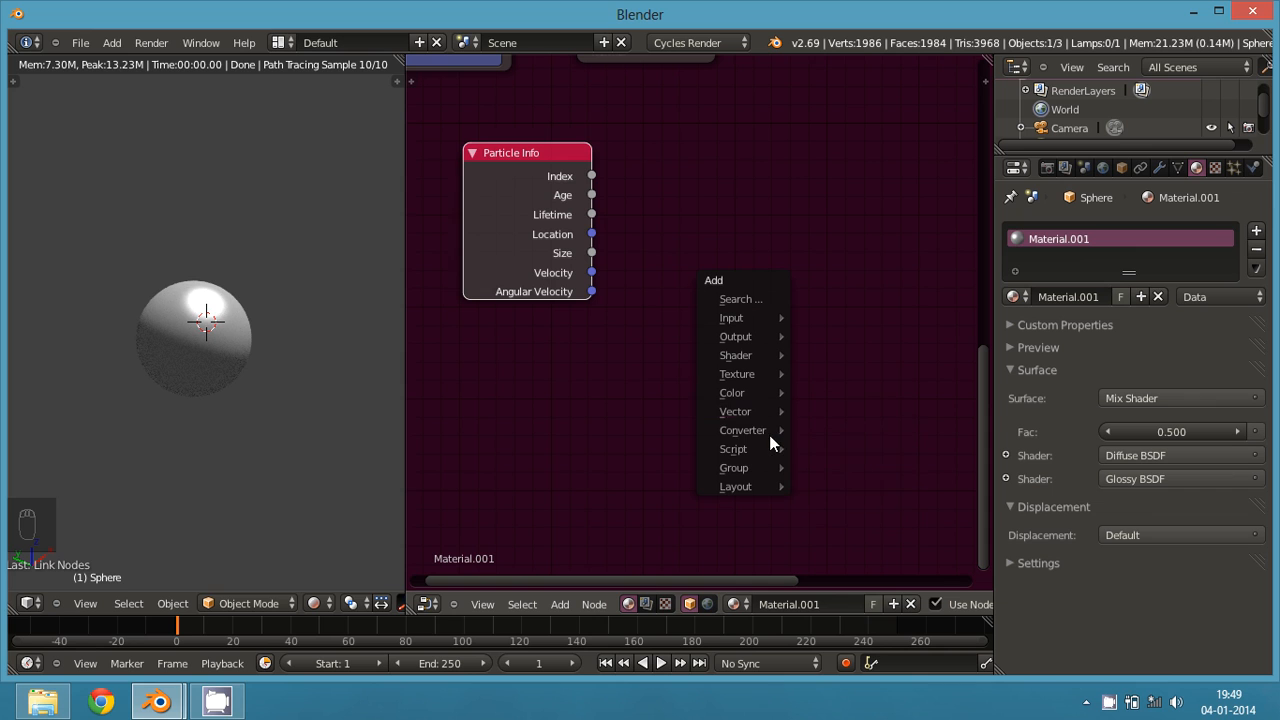
mouse_move(769, 435)
click(845, 452)
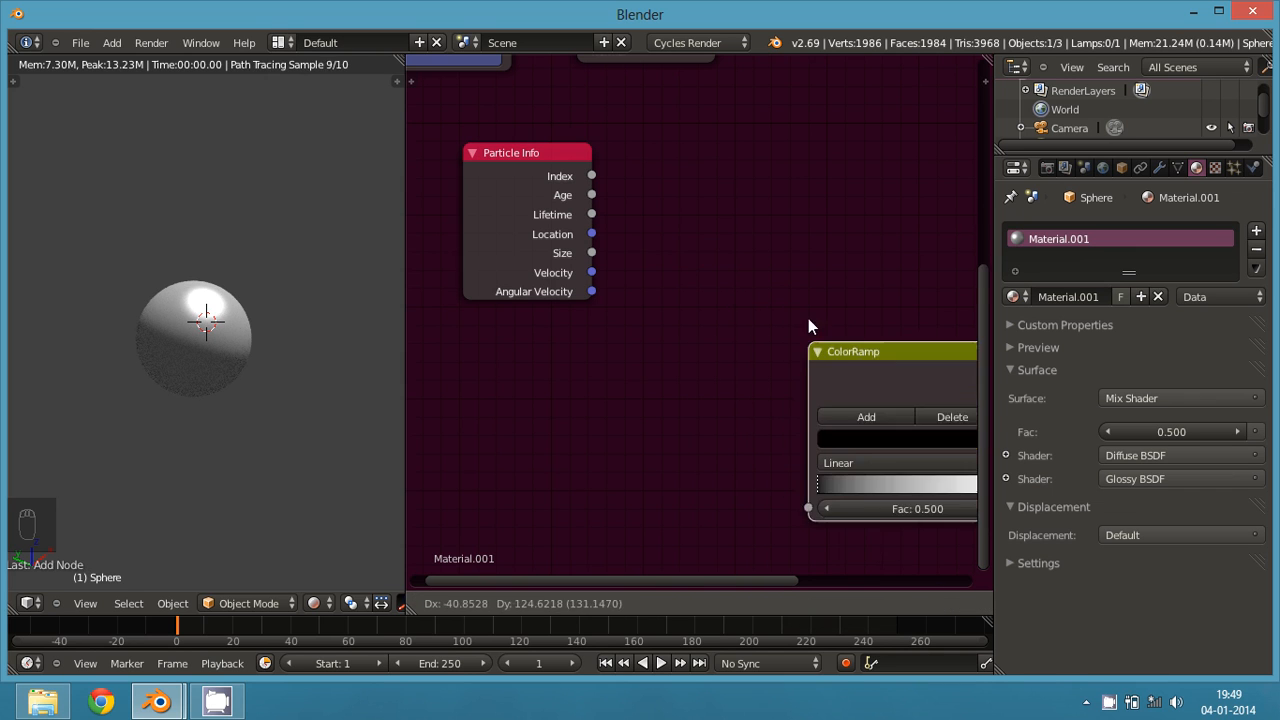
click(672, 202)
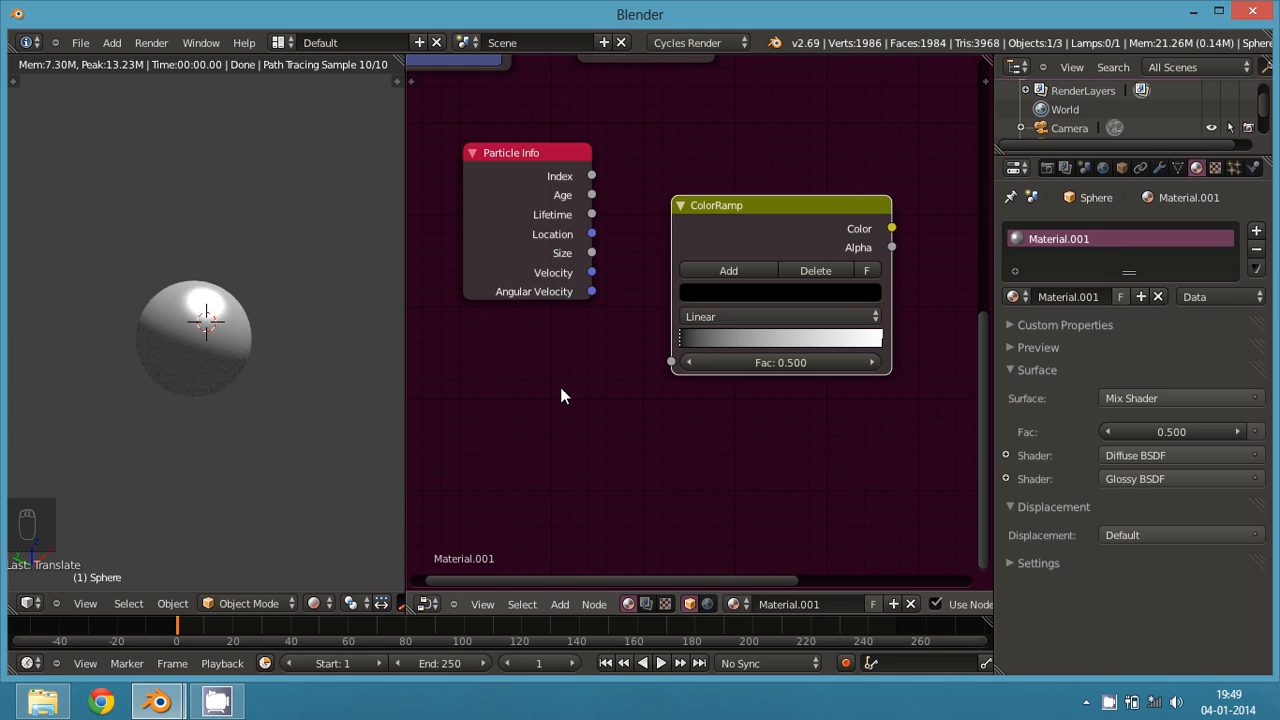
- Delete the ColorRamp, Particle Info and RGB nodes from the material
scroll(680, 424, down, 3)
scroll(678, 436, down, 2)
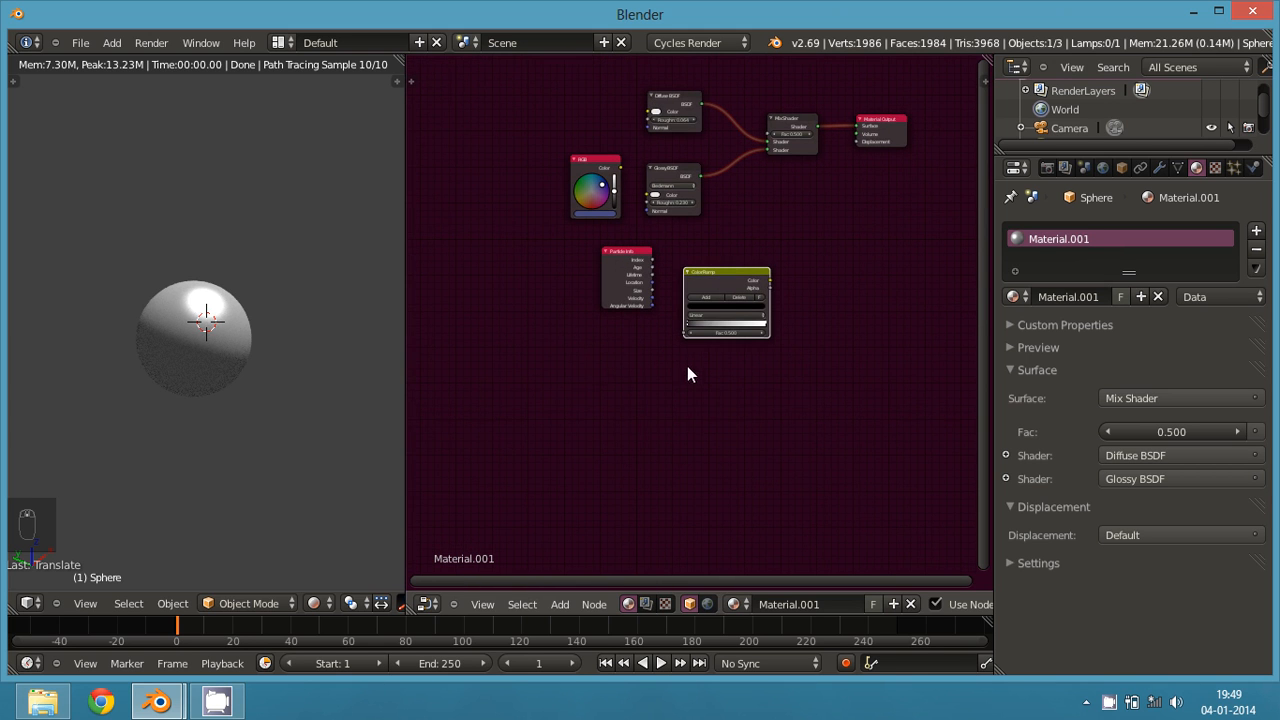
scroll(736, 287, up, 1)
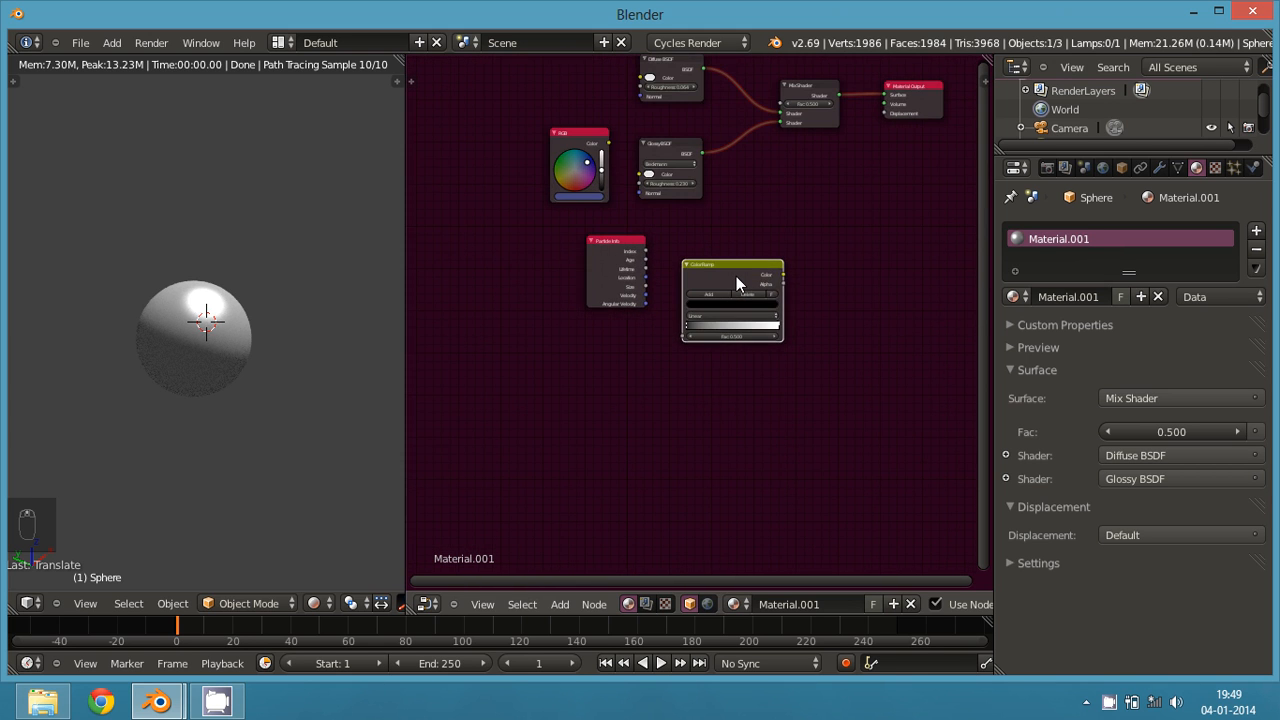
key(x)
click(607, 239)
key(x)
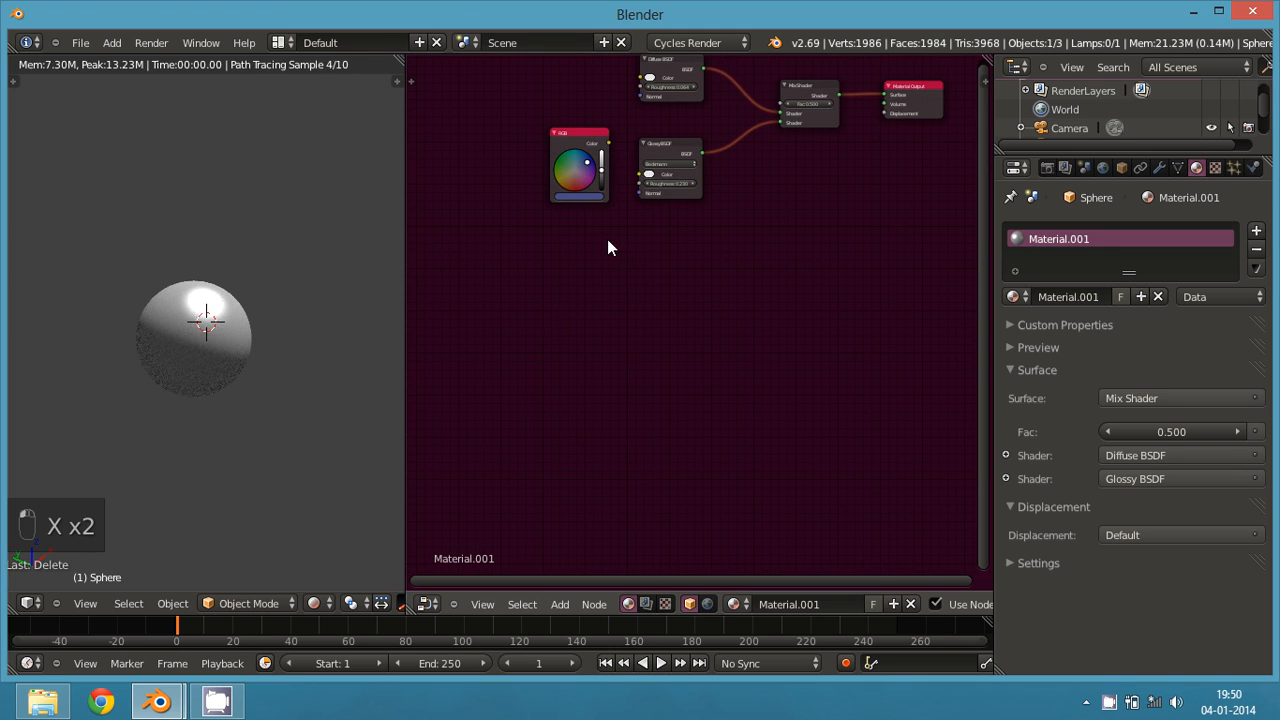
click(567, 135)
key(x)
- Cut the Glossy BSDF's link to the Mix Shader and delete the Glossy BSDF node
scroll(740, 270, up, 2)
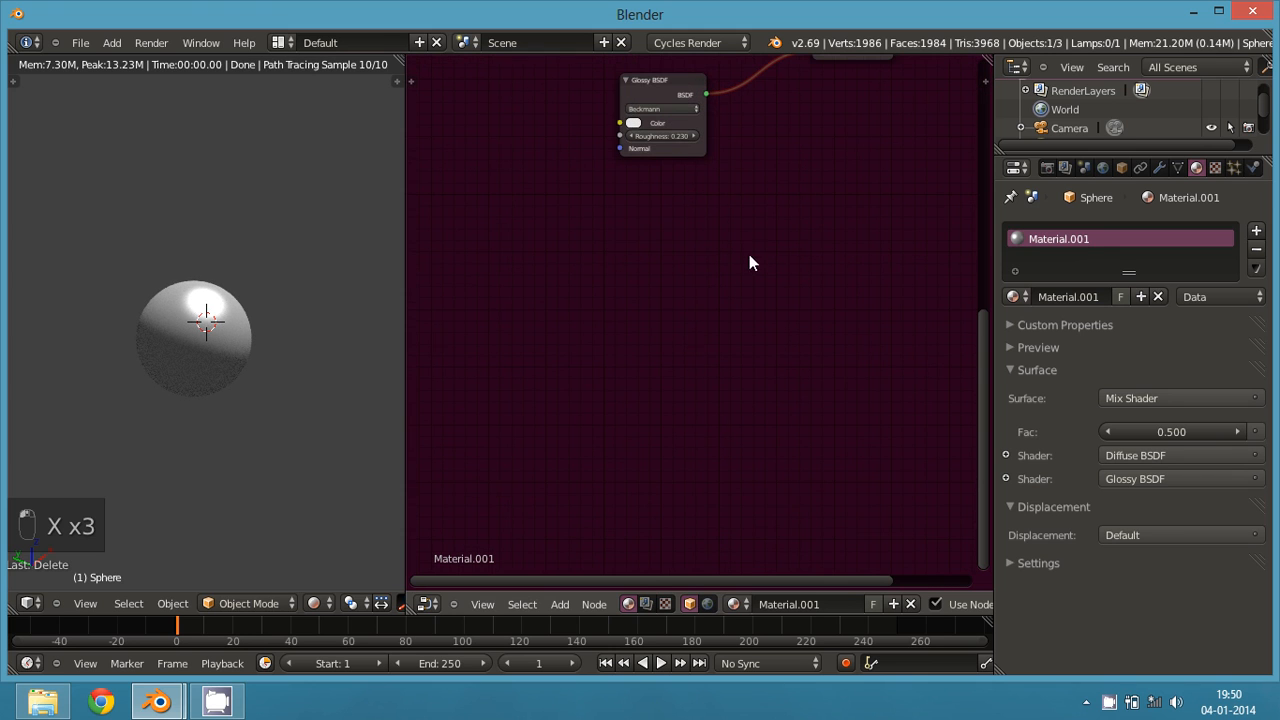
middle_drag(747, 240, 624, 445)
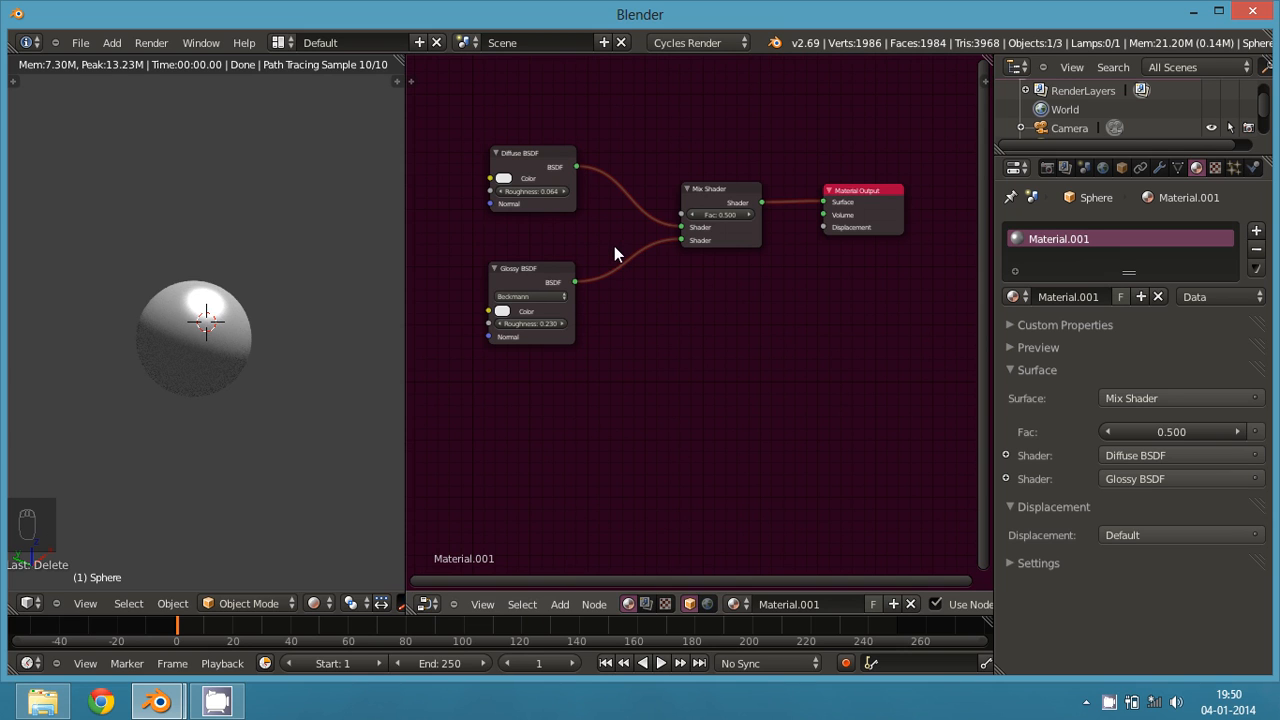
ctrl+right_drag(625, 233, 636, 340)
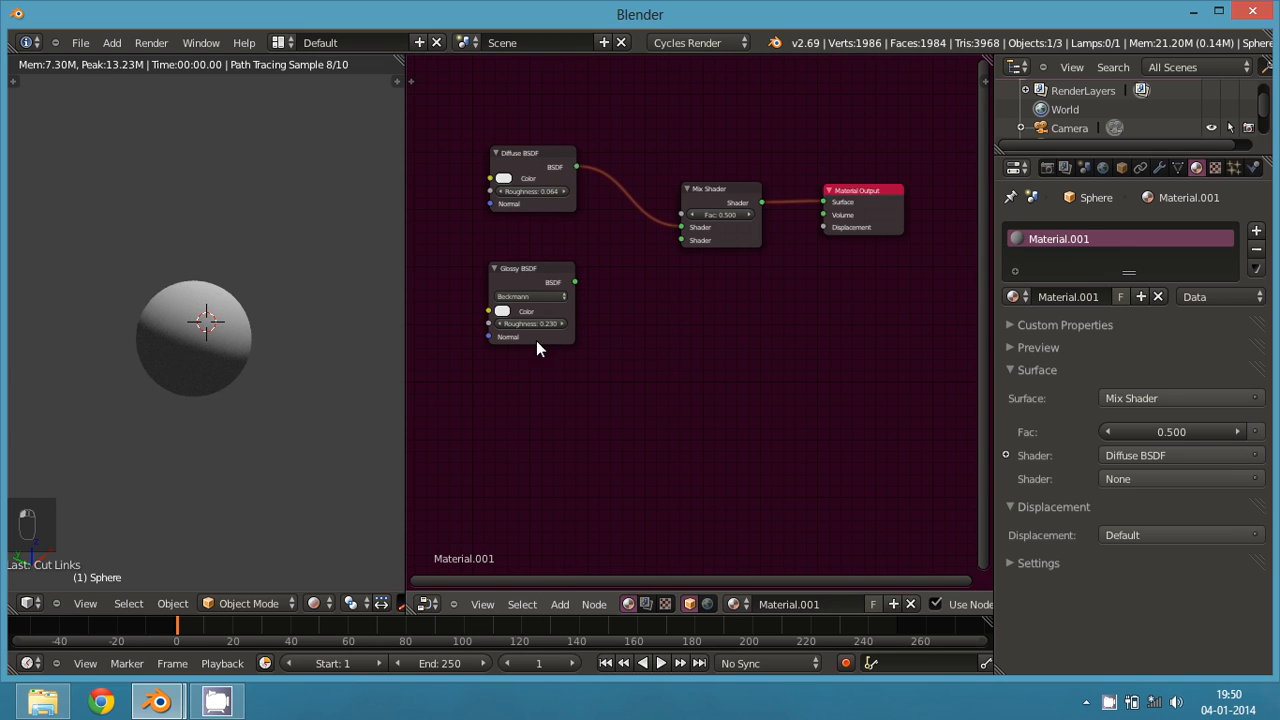
click(516, 275)
key(x)
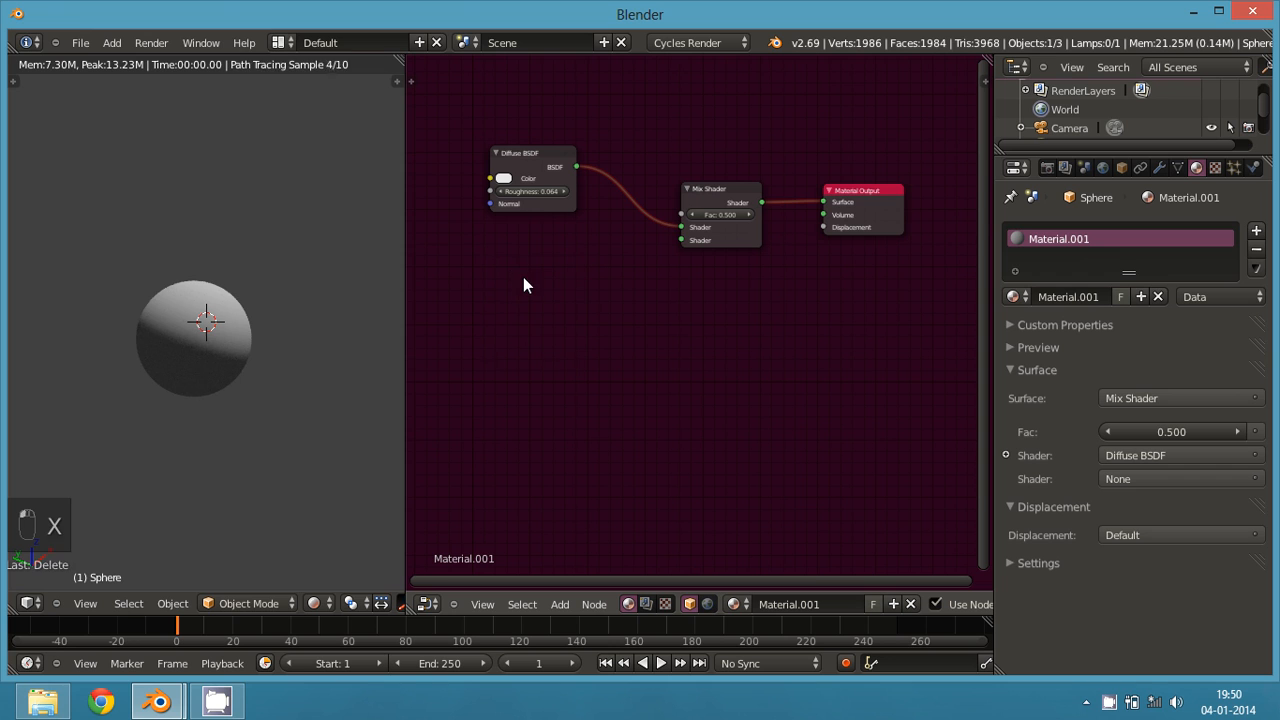
- Add a Translucent BSDF below the Diffuse BSDF and link it to the Mix Shader's second Shader input
key(shift+a)
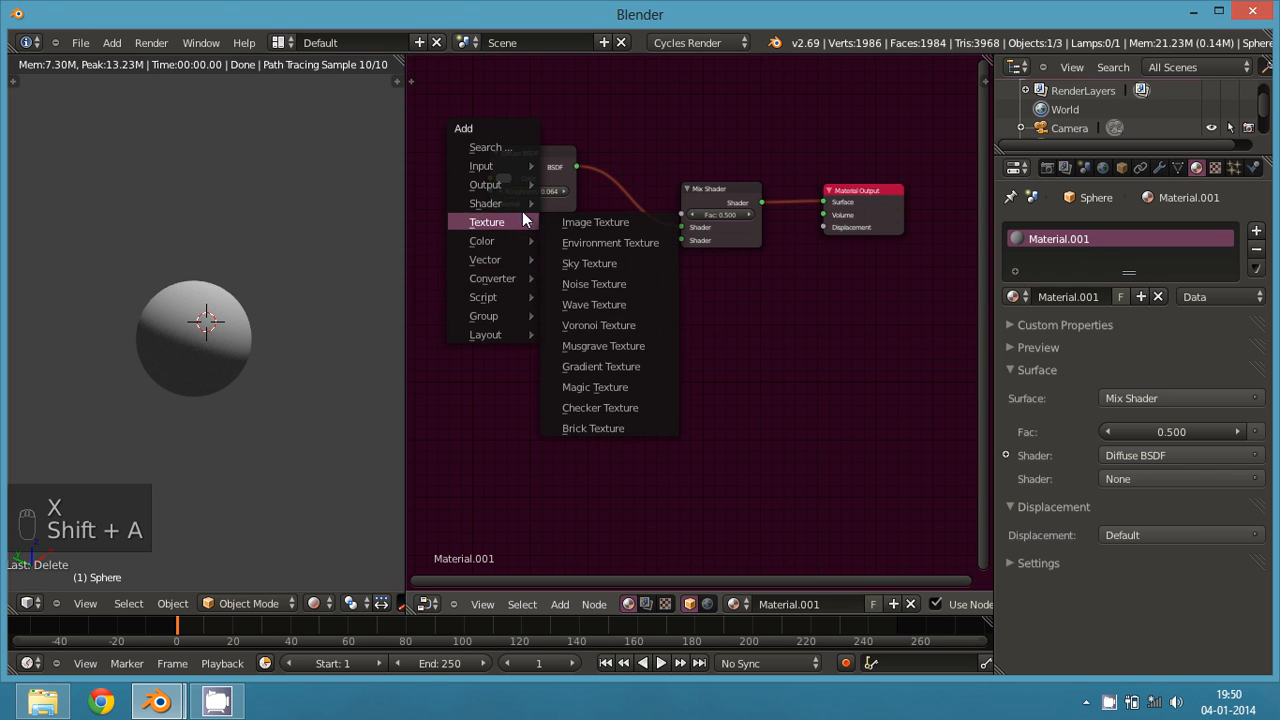
mouse_move(507, 203)
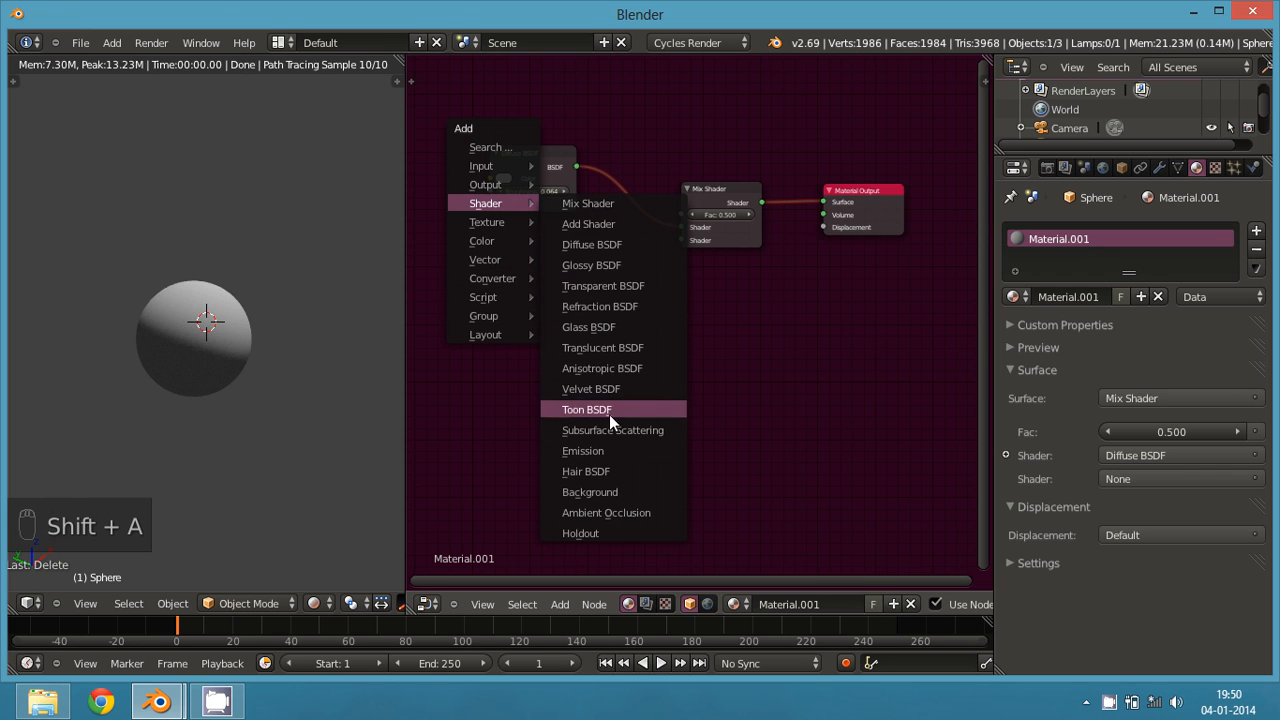
click(609, 347)
click(481, 264)
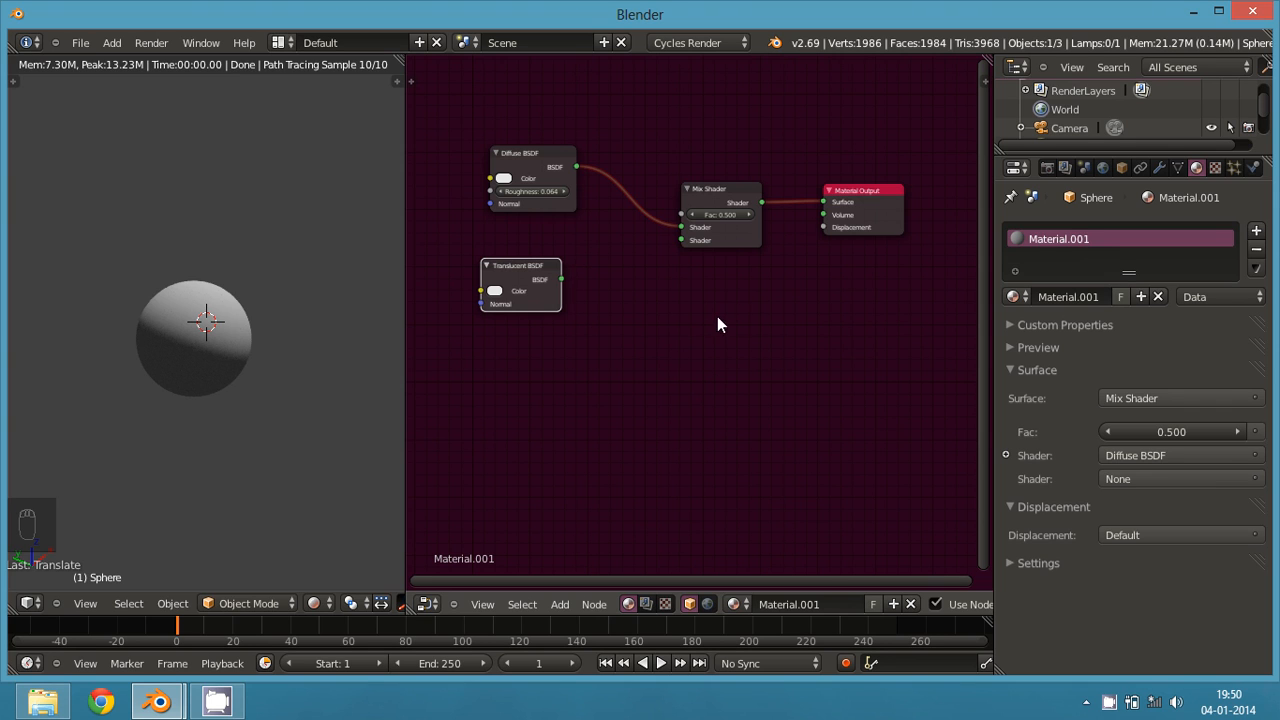
drag(562, 279, 680, 242)
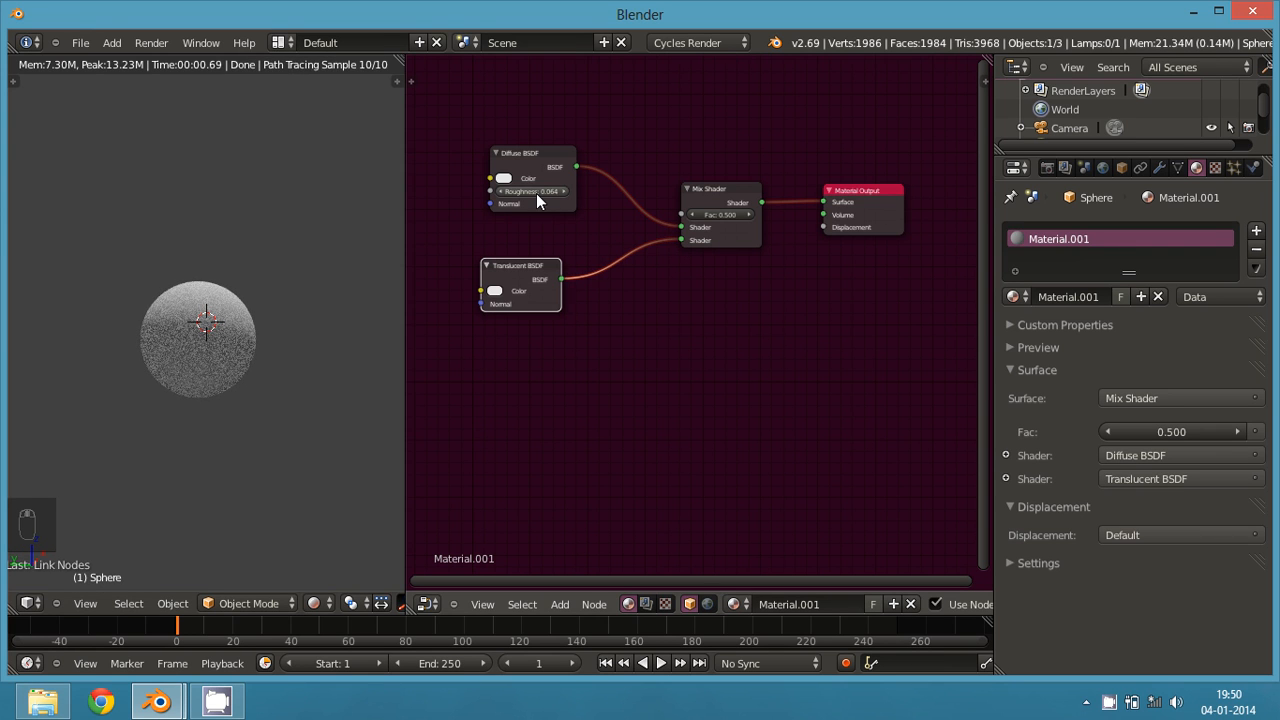
- Set the Diffuse BSDF's roughness to 0.000 and the Translucent BSDF's color to pale yellow, checking the sphere from another angle
drag(536, 193, 495, 196)
mouse_move(165, 423)
middle_down()
mouse_move(243, 377)
mouse_move(333, 483)
mouse_move(278, 453)
mouse_move(295, 410)
middle_up()
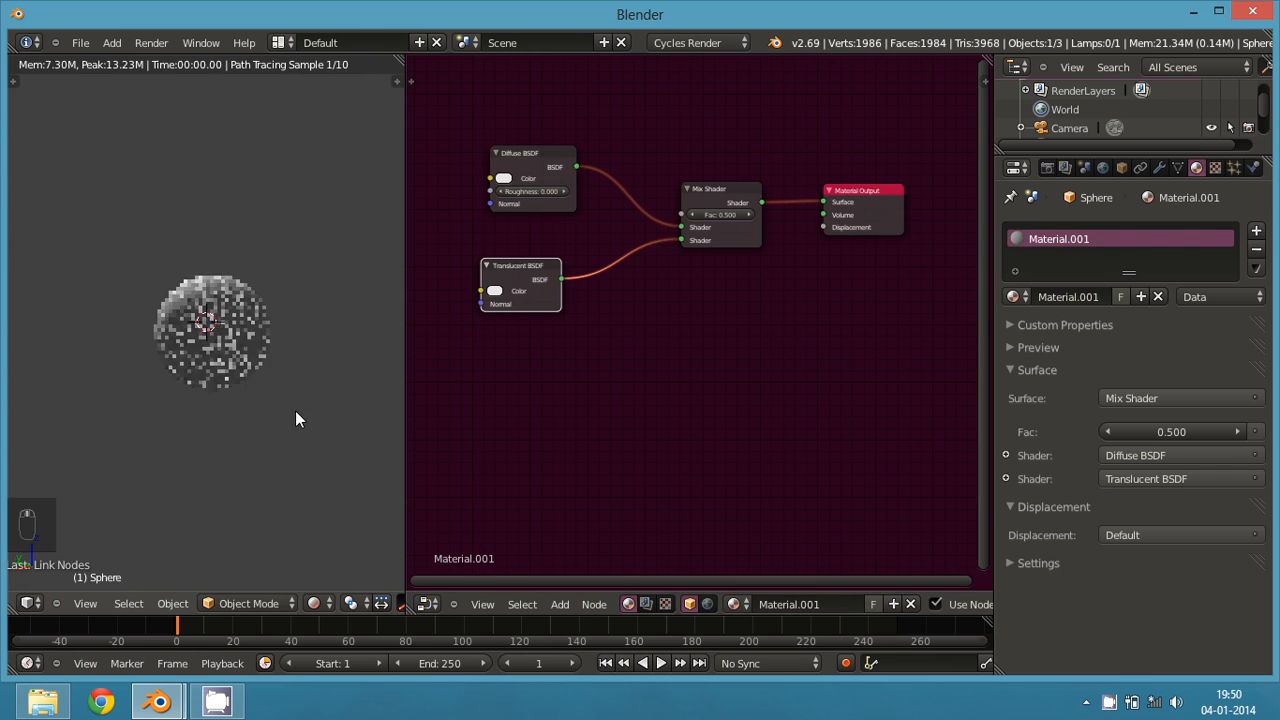
click(494, 291)
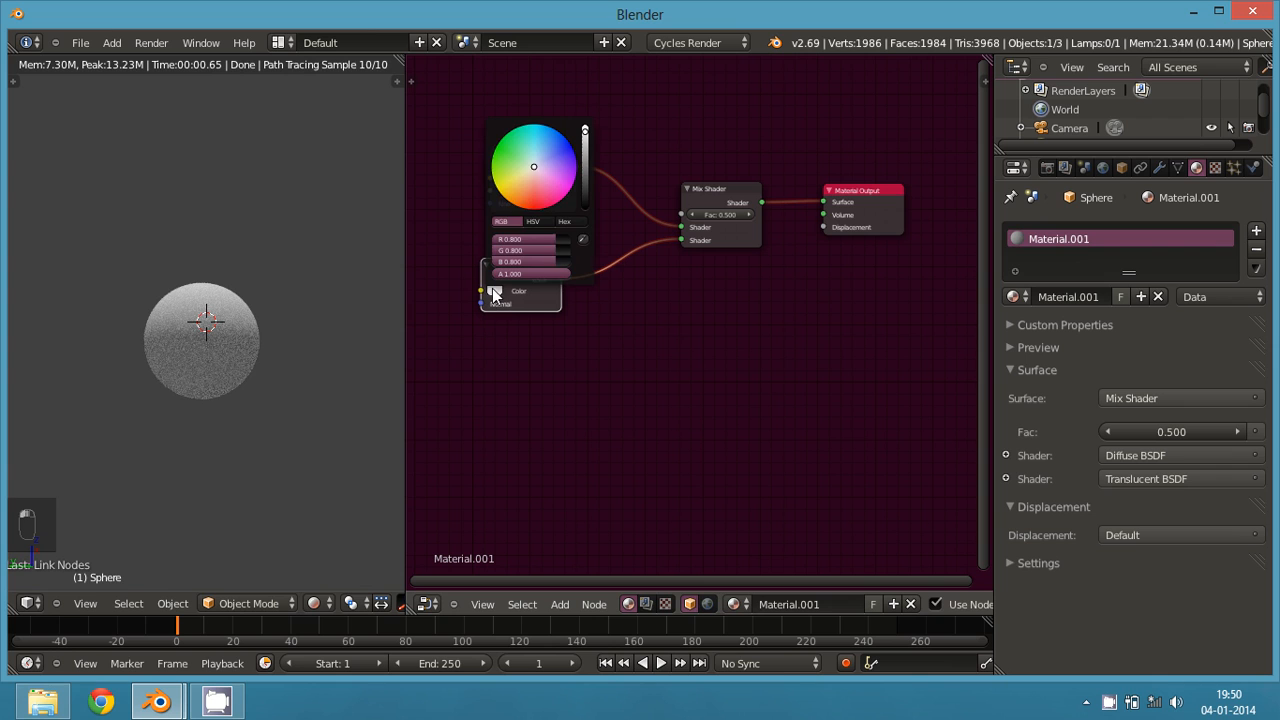
click(514, 180)
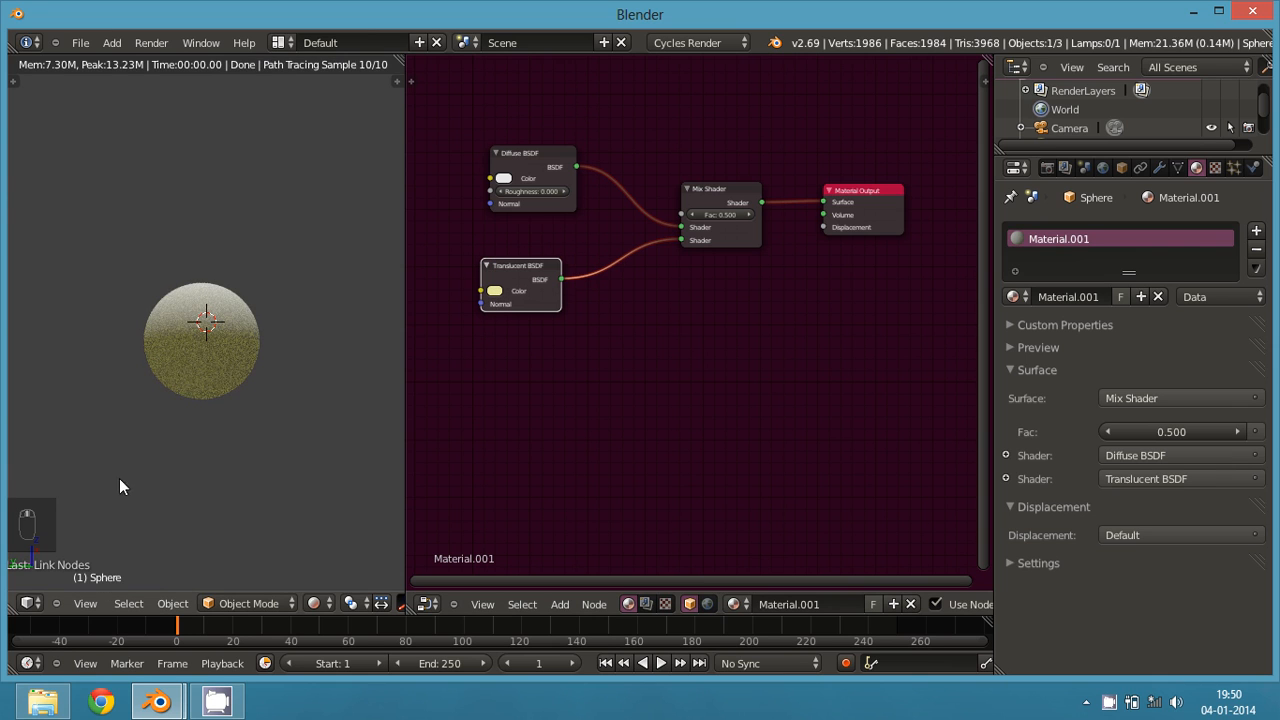
middle_drag(119, 487, 221, 422)
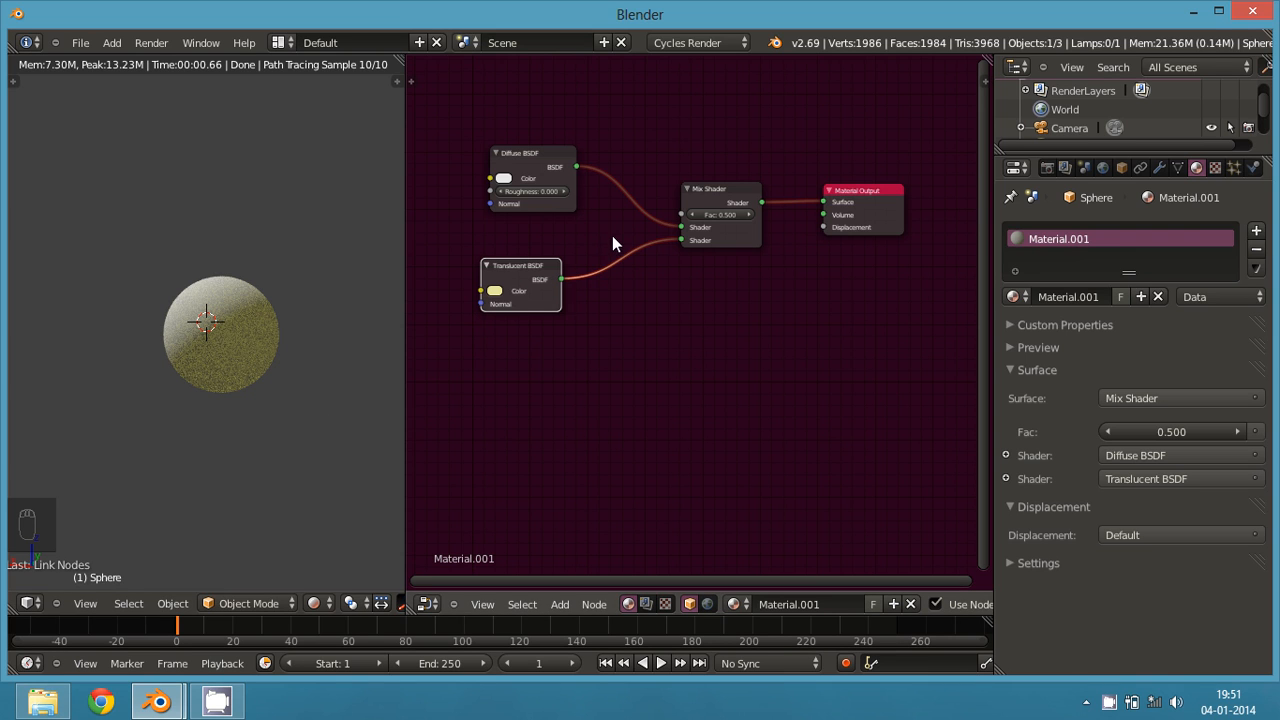
- Cut the link between the Translucent BSDF and the Mix Shader
mouse_move(618, 342)
ctrl+right_down()
mouse_move(620, 245)
mouse_move(637, 400)
ctrl+right_up()
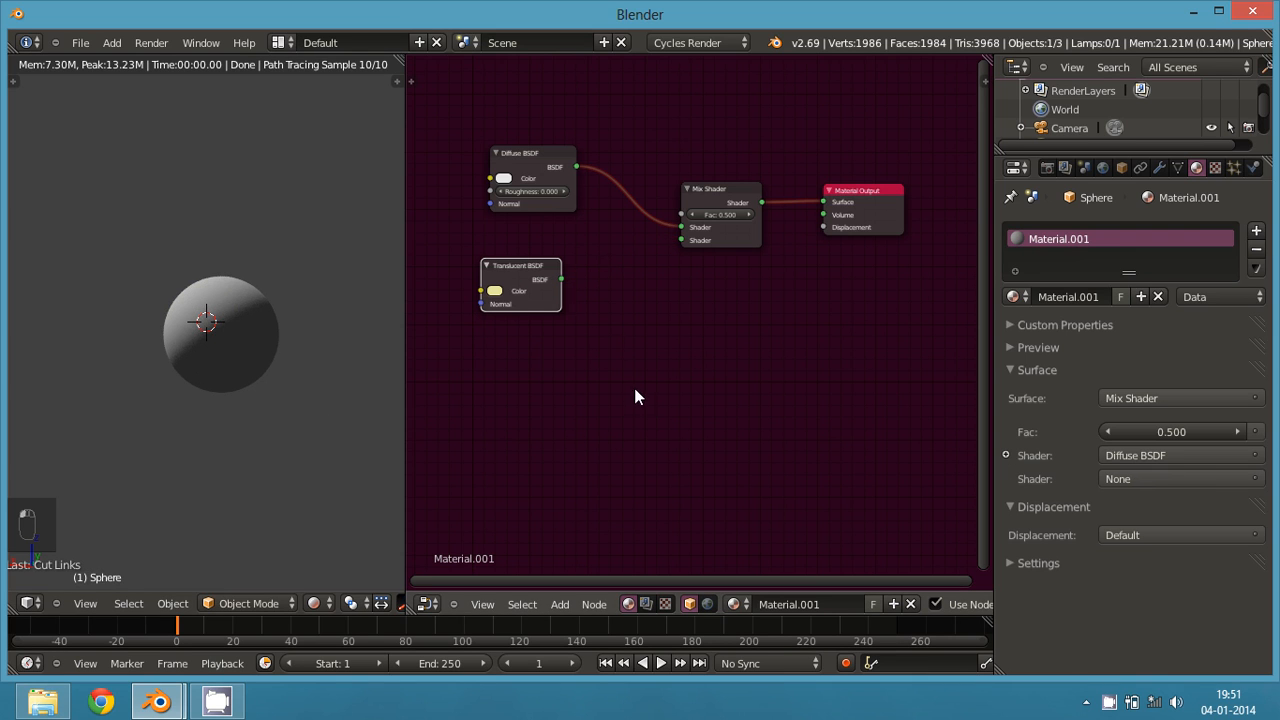
- Delete the Translucent BSDF node and add a Transparent BSDF below the Diffuse BSDF
key(x)
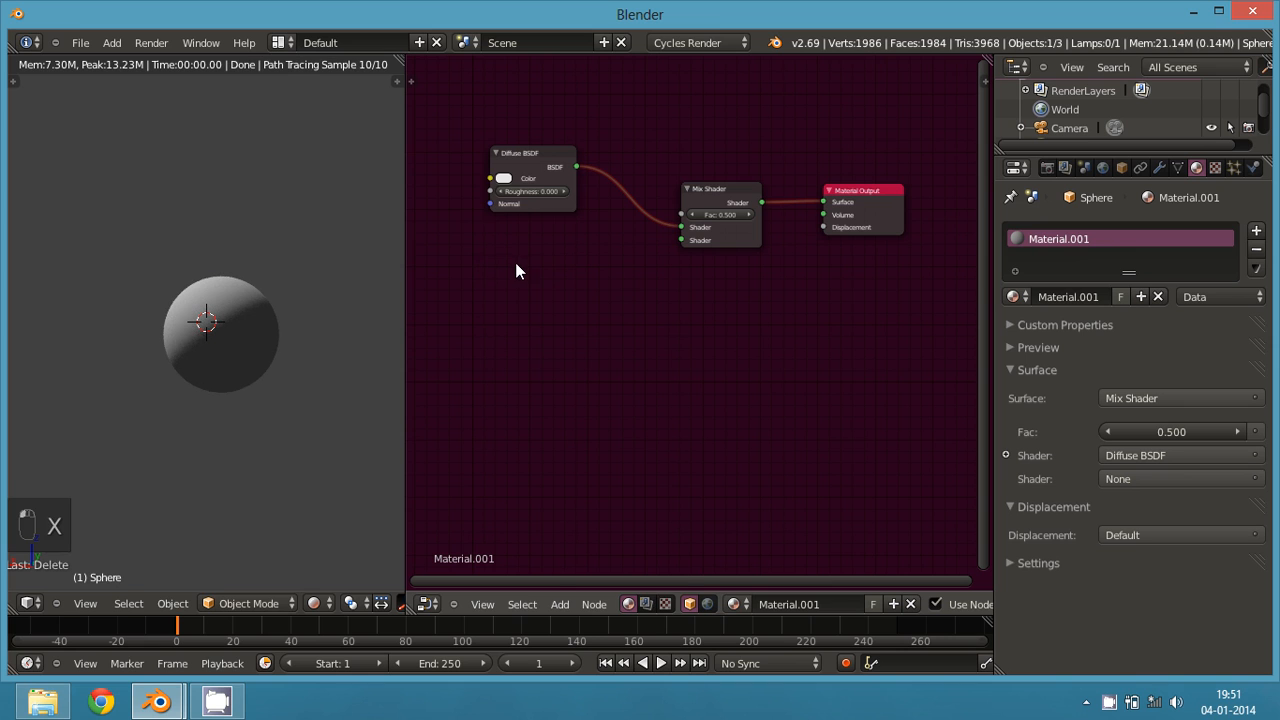
key(shift+a)
mouse_move(515, 264)
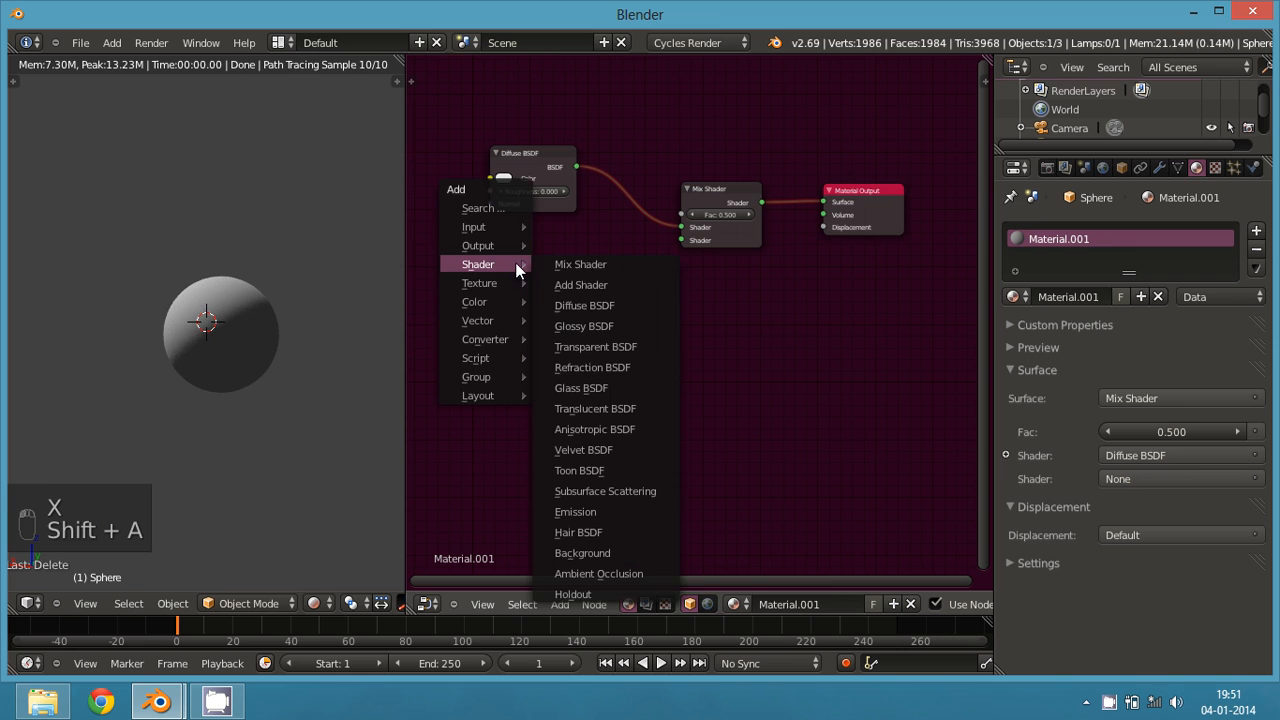
click(600, 346)
click(420, 258)
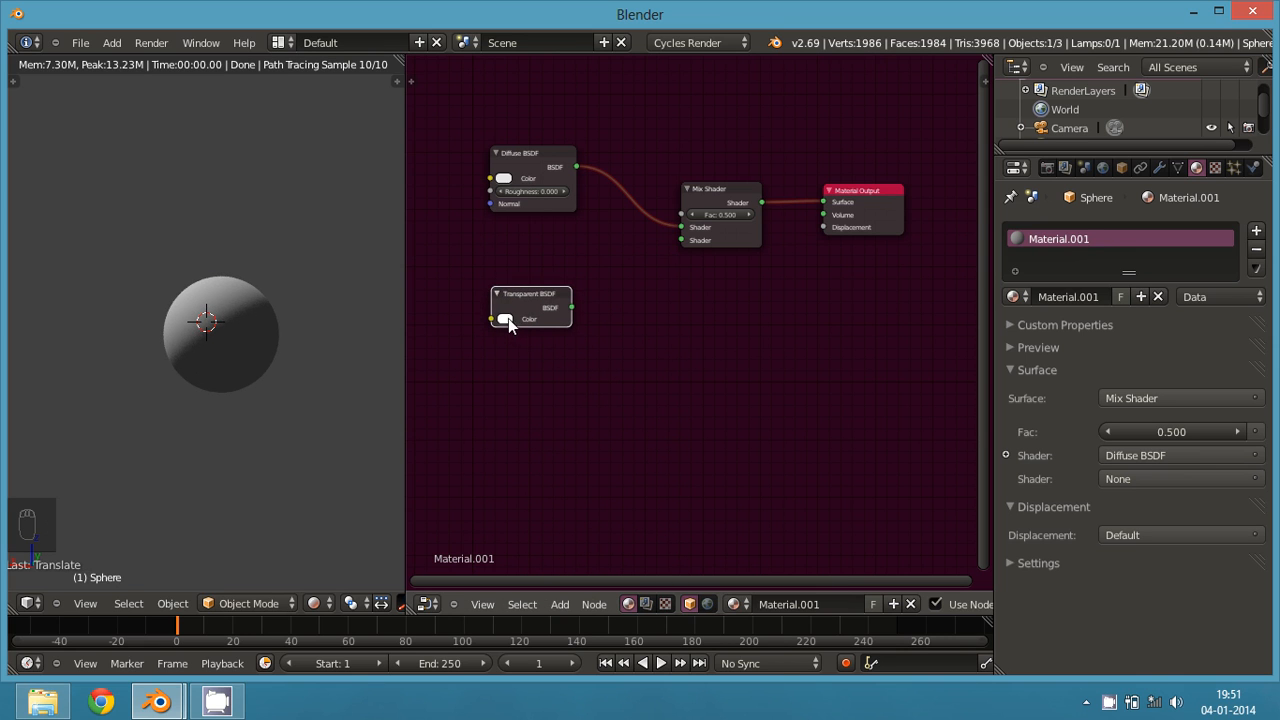
- Set the Transparent BSDF's color to yellow and link its output to the Mix Shader's second Shader input
click(506, 318)
click(522, 199)
drag(571, 308, 680, 243)
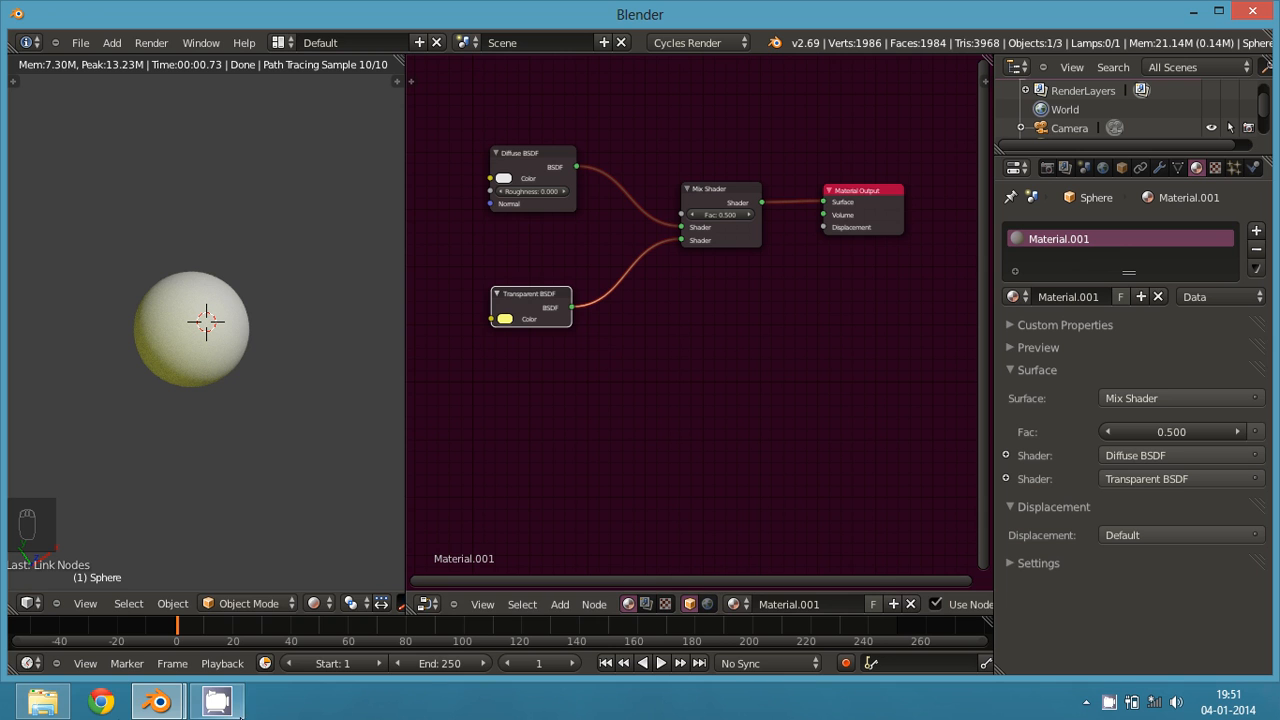
- Switch to the Blender window with GrassTrial.blend and examine the whole node network of the grass material
mouse_move(157, 701)
click(287, 653)
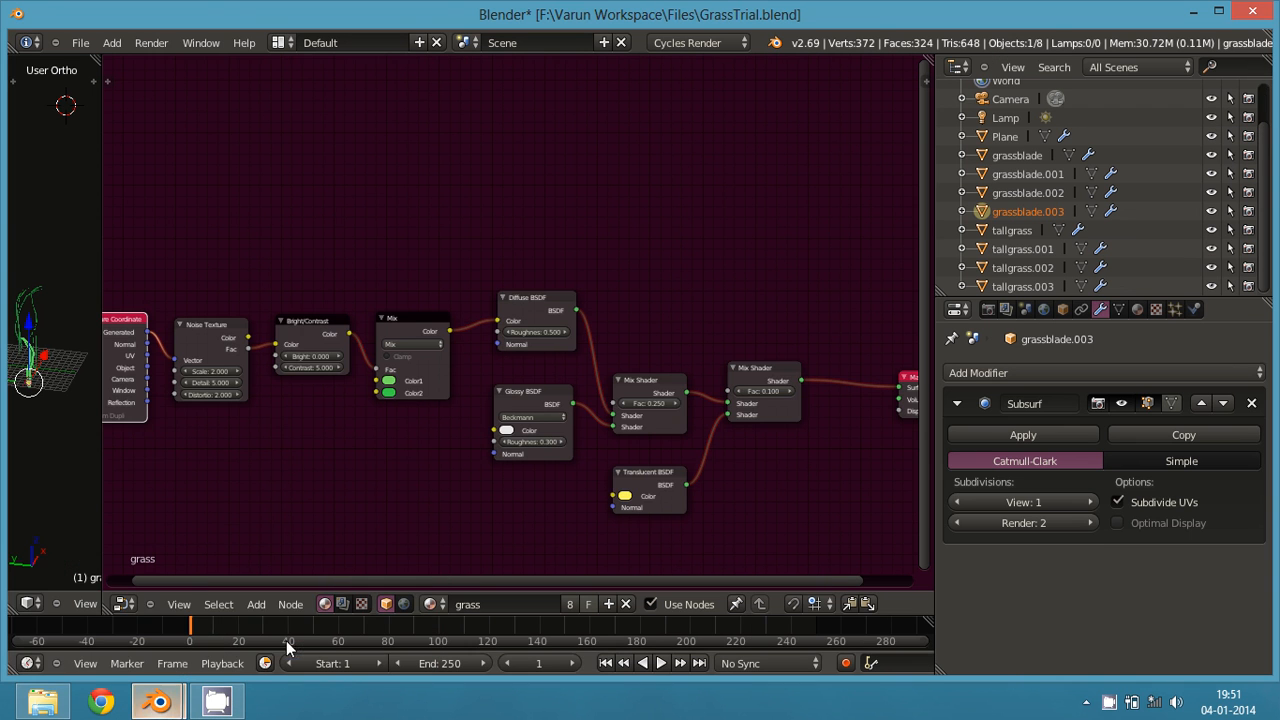
key(Home)
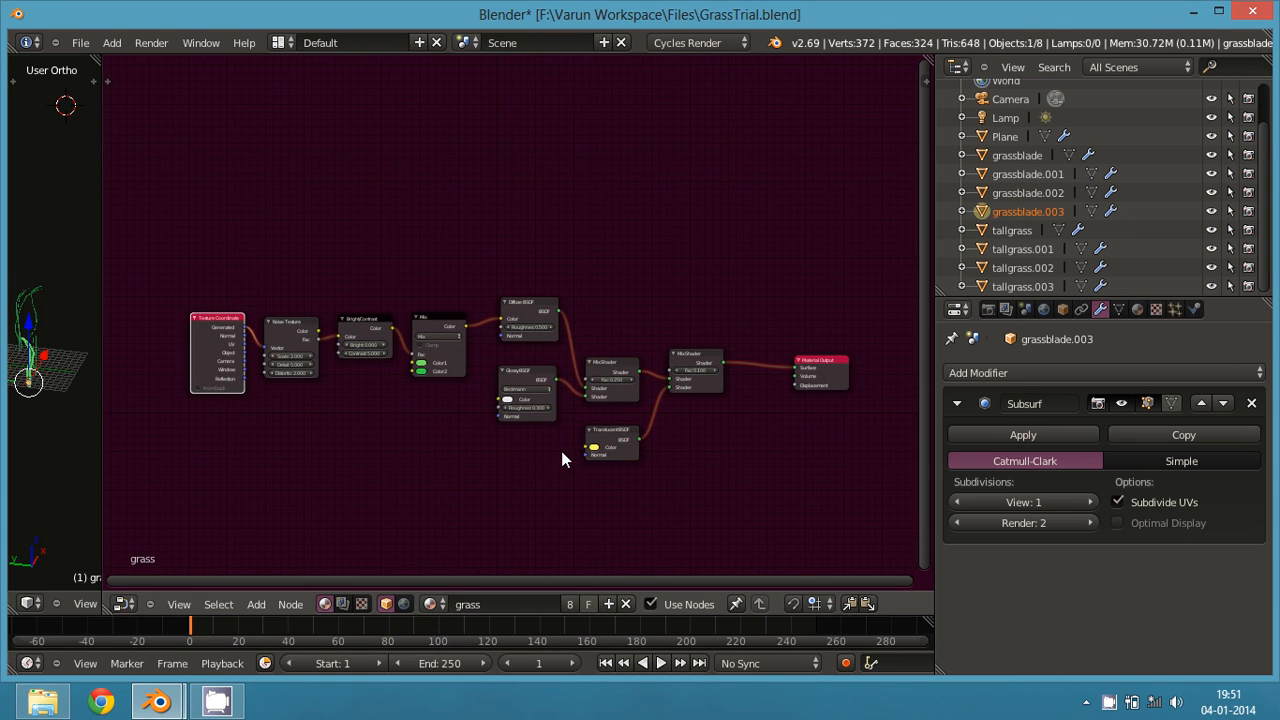
scroll(535, 505, up, 1)
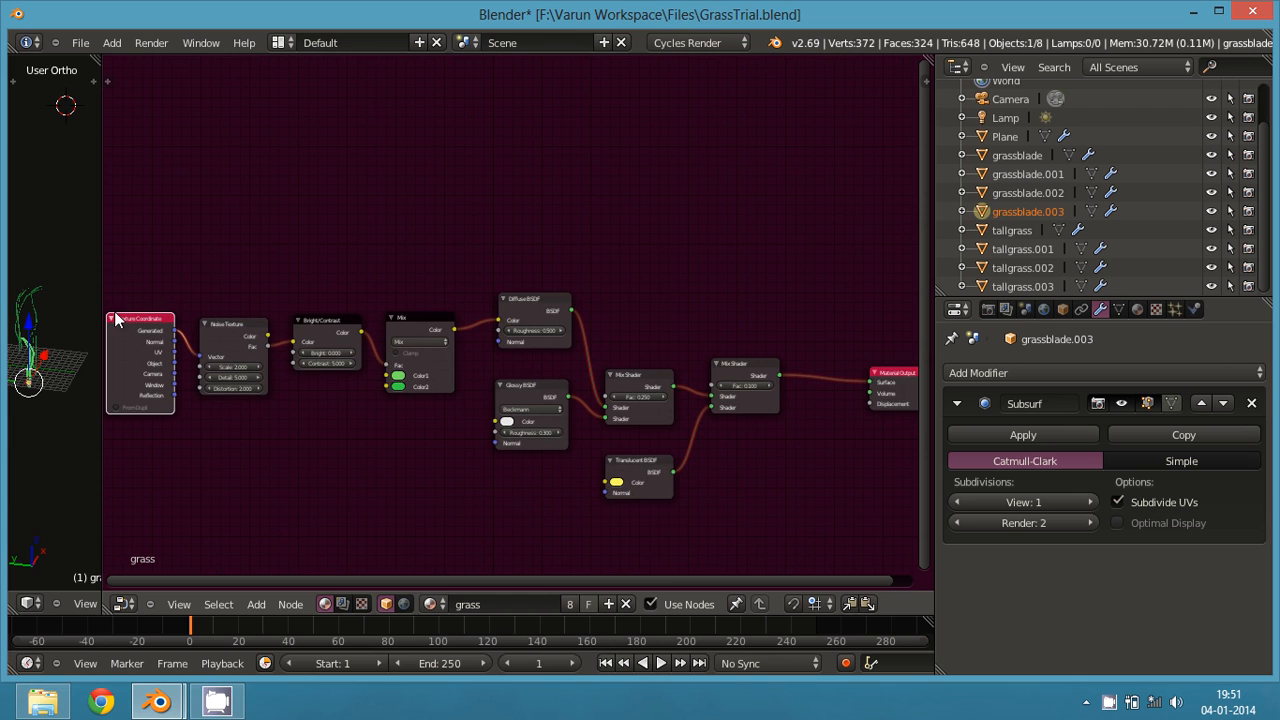
- Enlarge the 3D view, show only the layer with the grass field and inspect the field from several angles
drag(103, 292, 615, 300)
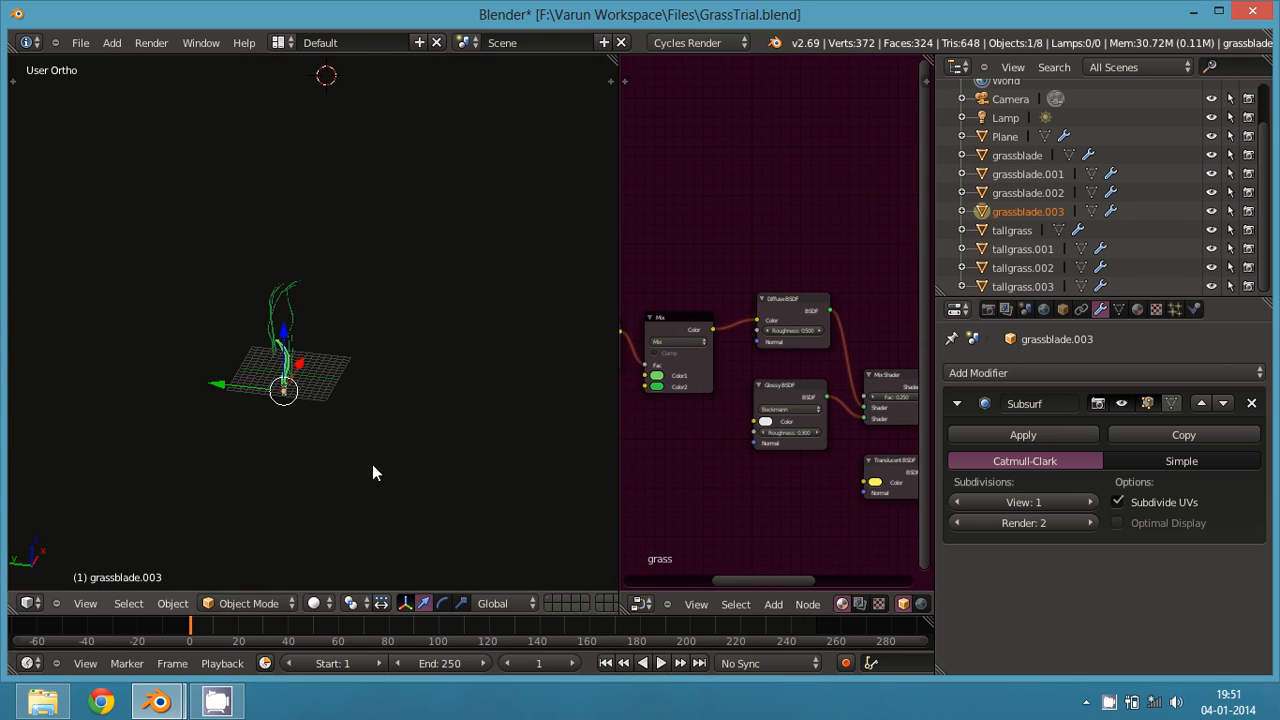
click(554, 600)
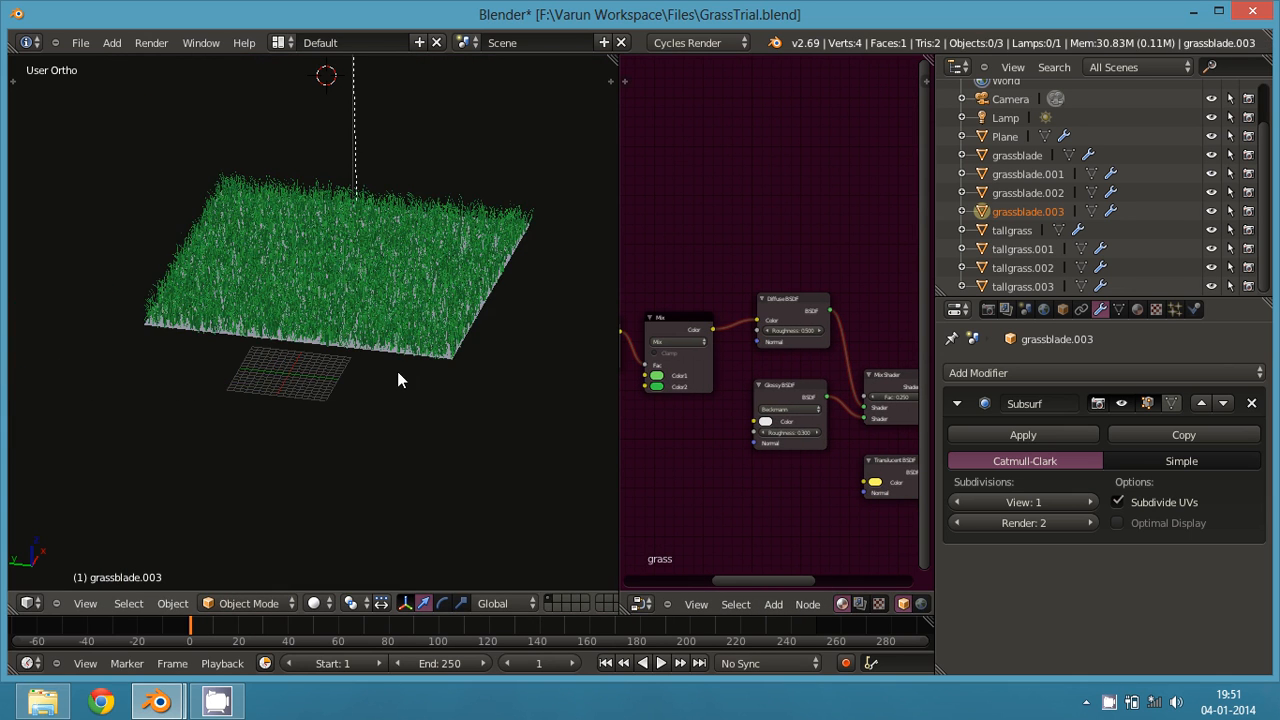
middle_drag(397, 371, 345, 362)
key(KP_0)
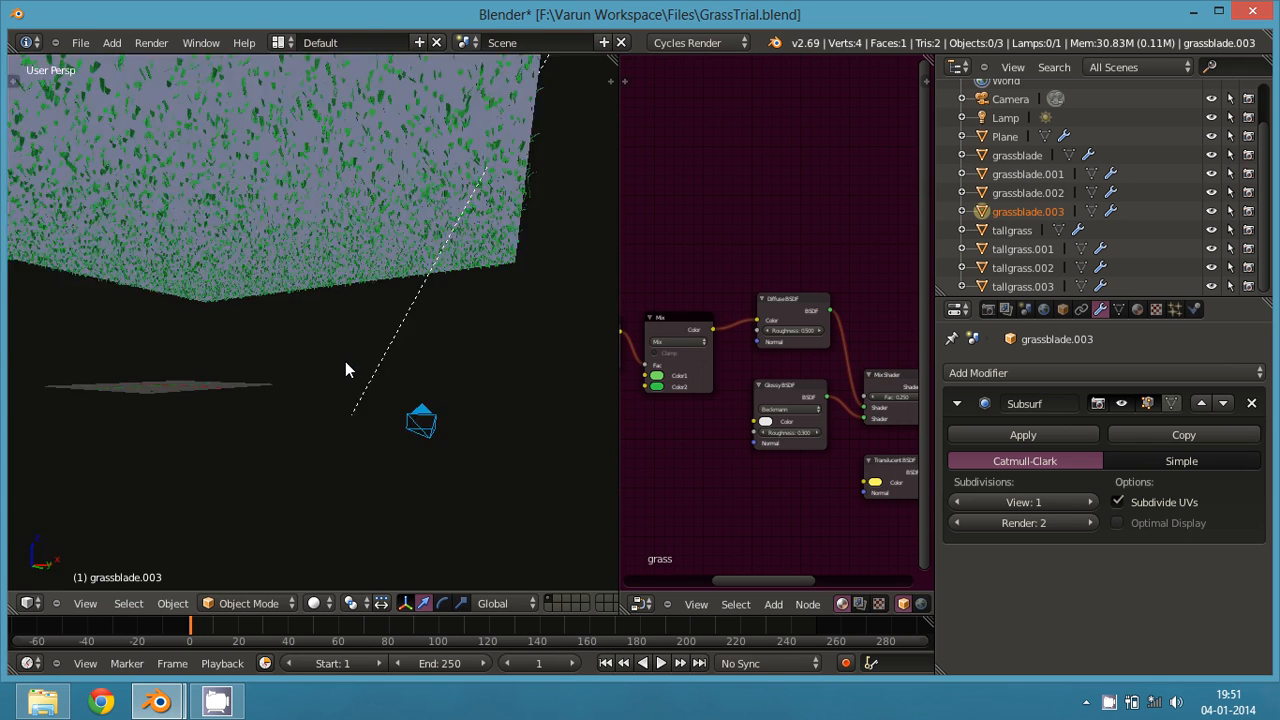
key(KP_0)
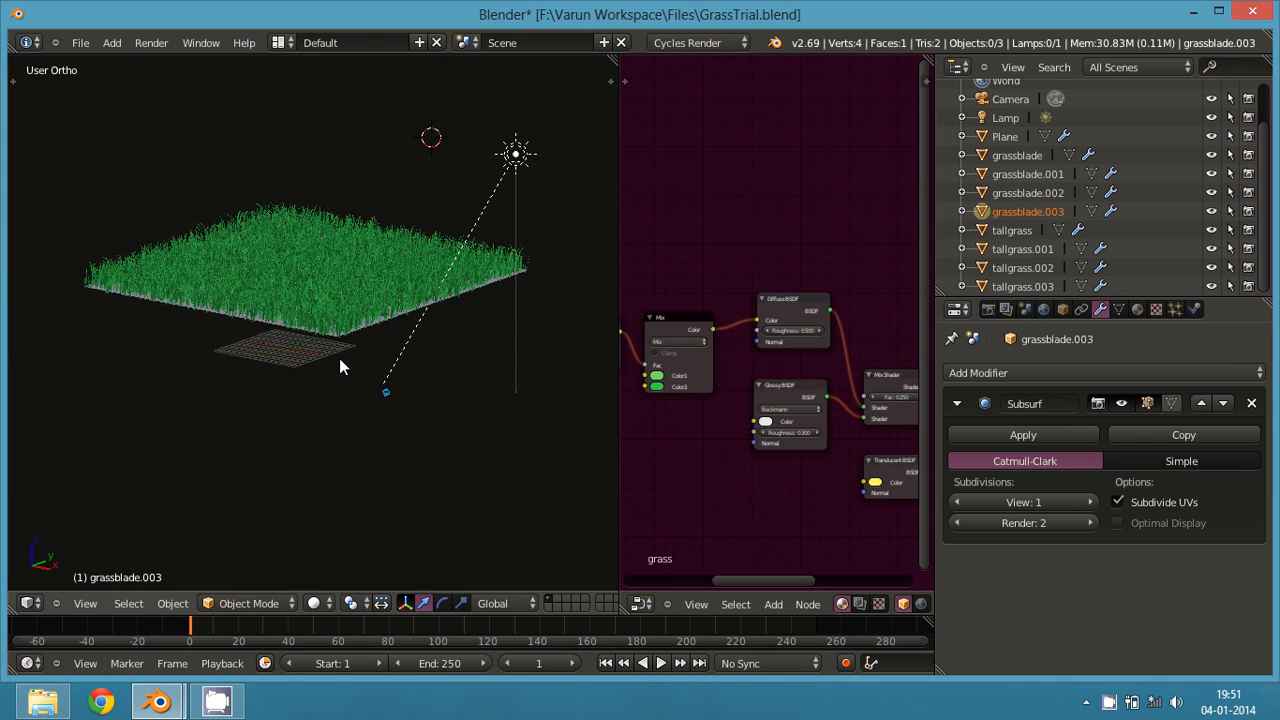
middle_drag(229, 323, 170, 387)
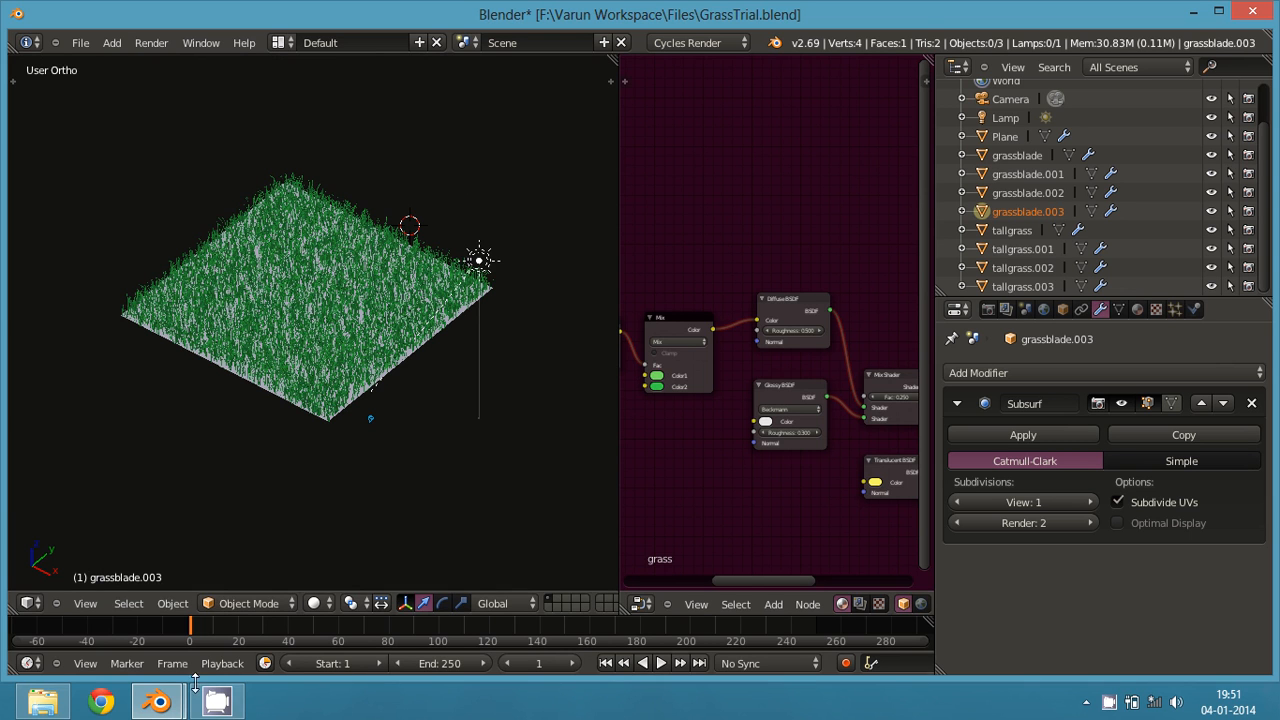
- Switch back to the Blender window with the sphere and its Material.001 nodes
mouse_move(158, 700)
click(140, 629)
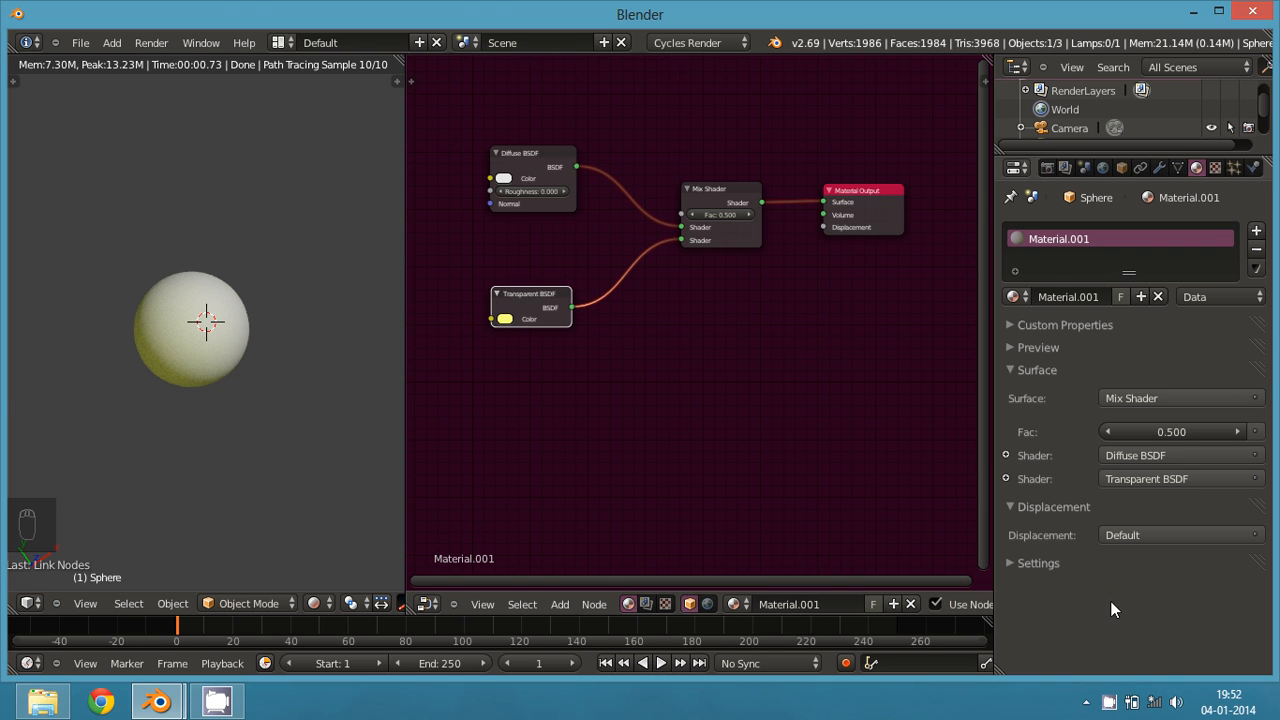
click(1109, 702)
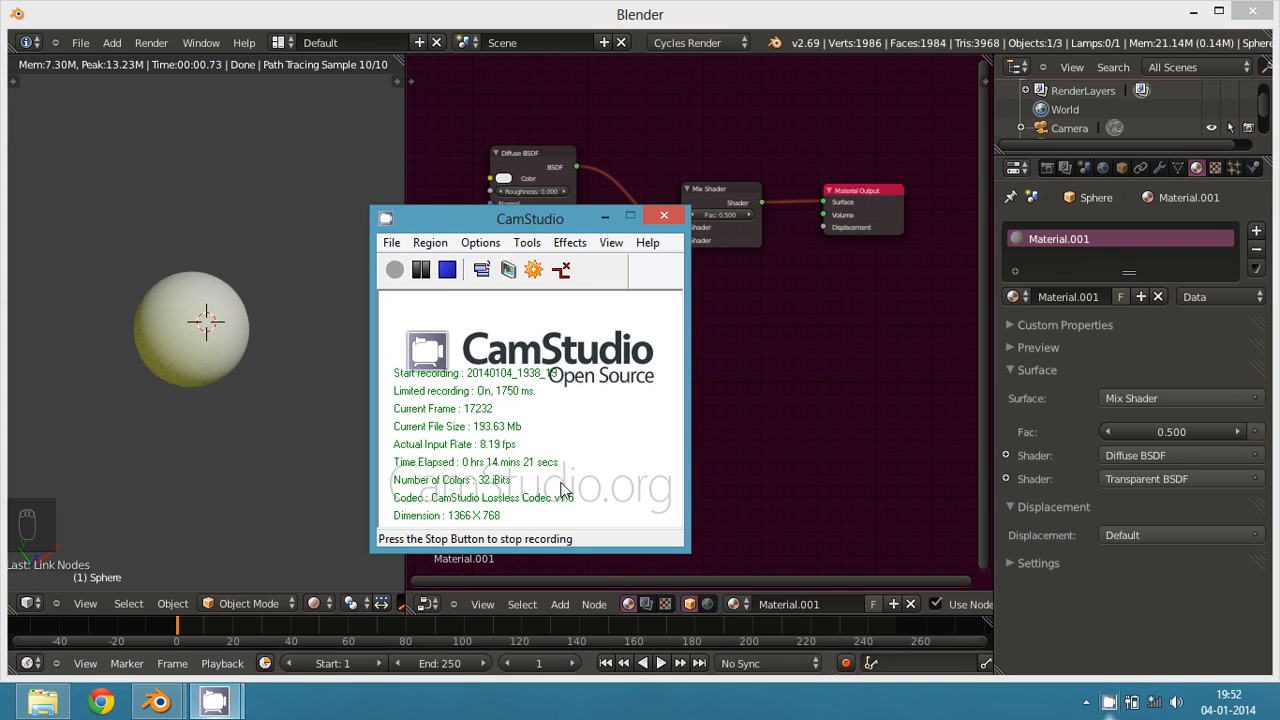